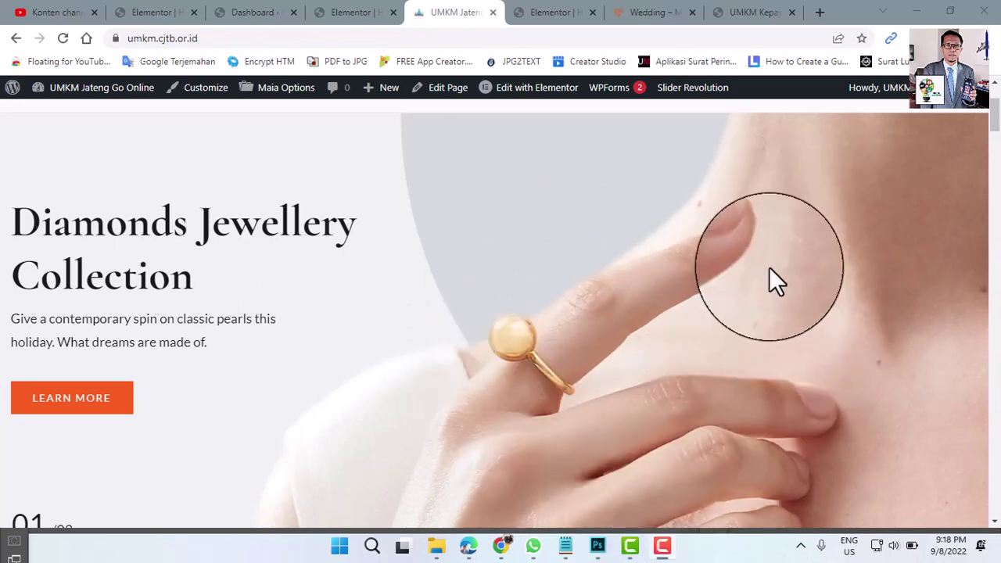
Open the attachment details of the bracelet slider background bg-slider-21.jpg in the WordPress media library.
scroll(769, 267, down, 2)
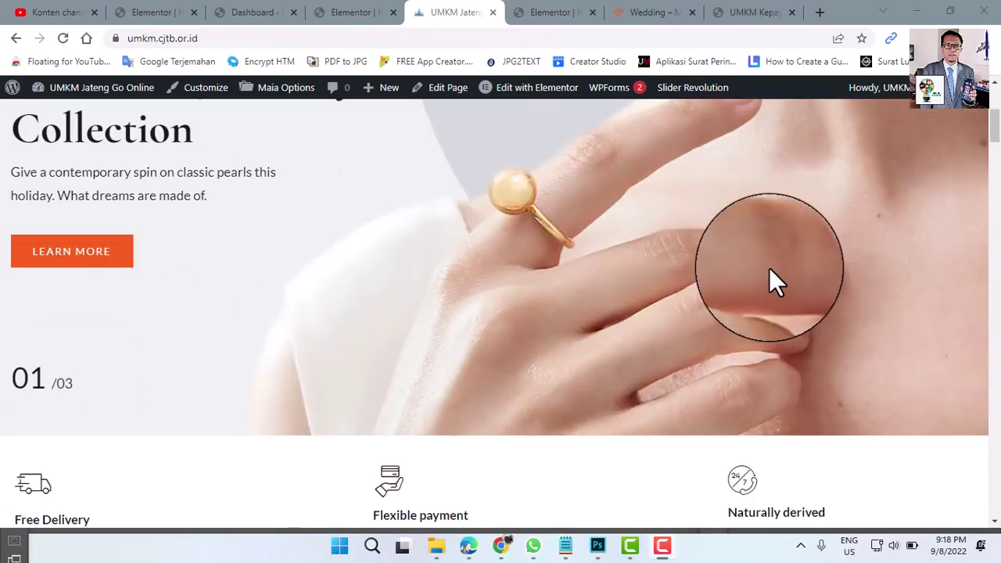
click(247, 16)
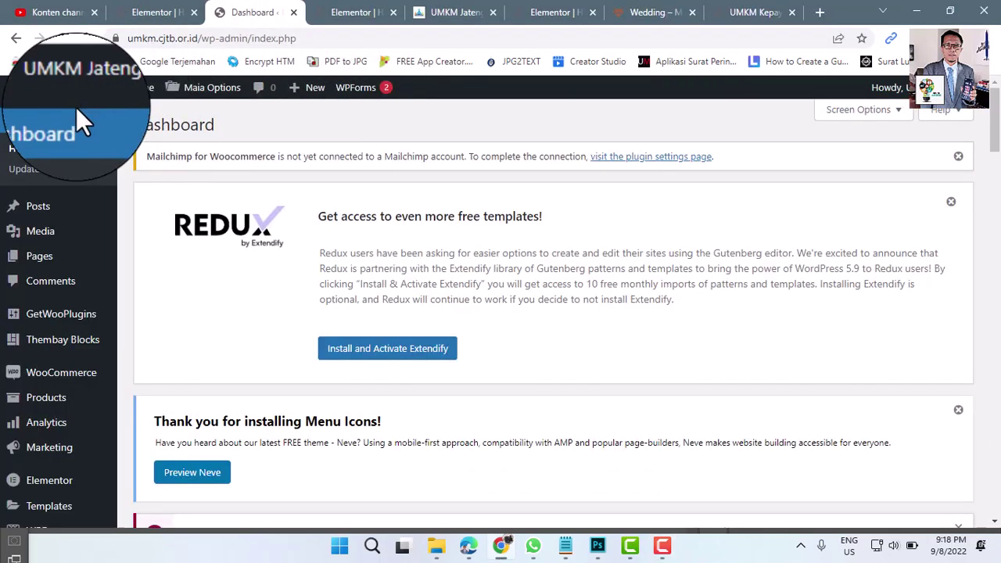
mouse_move(50, 249)
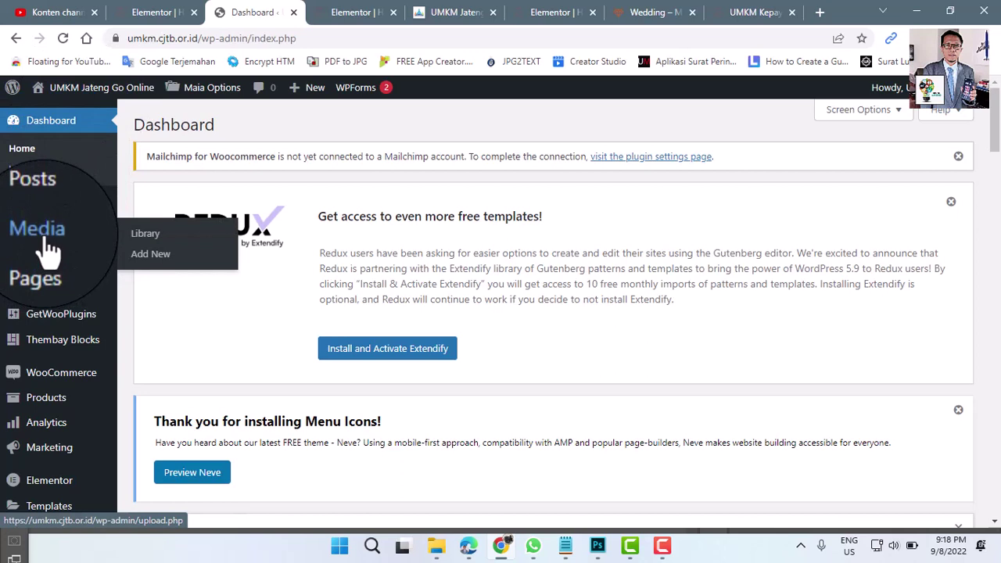
click(157, 233)
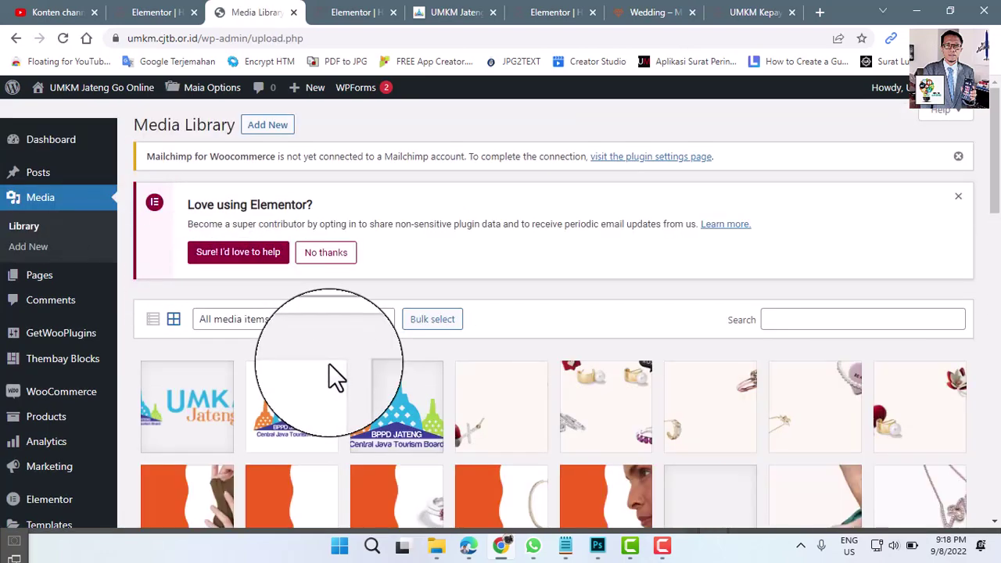
scroll(328, 365, down, 10)
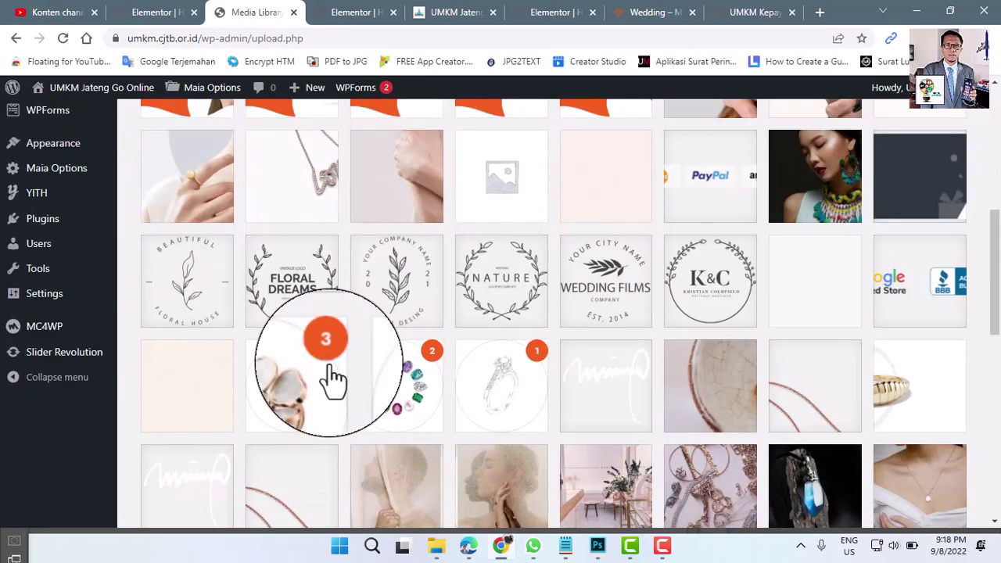
click(402, 224)
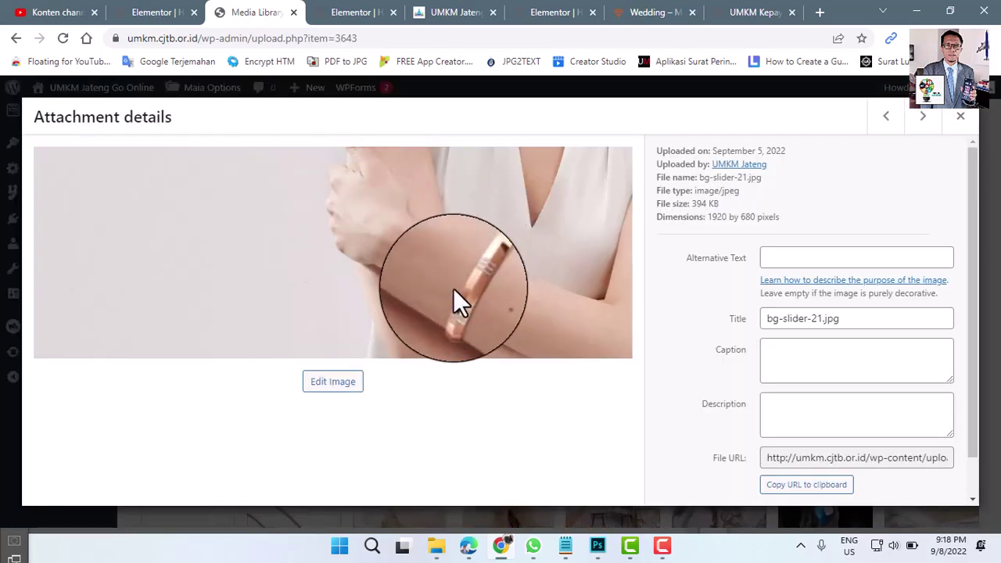
Check the pixel dimensions of bg-slider-21.jpg and copy the image to the clipboard.
double_click(714, 219)
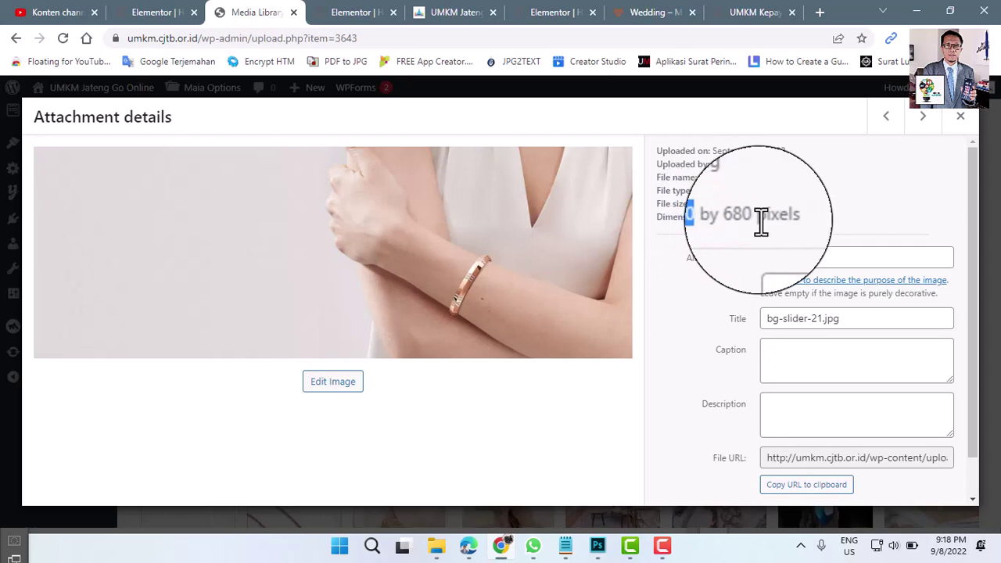
right_click(383, 266)
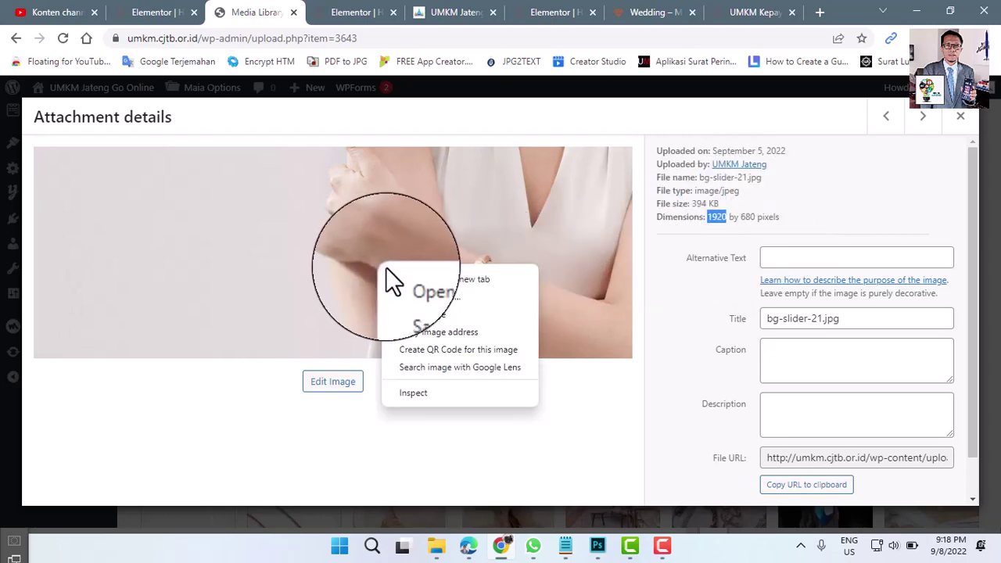
click(426, 314)
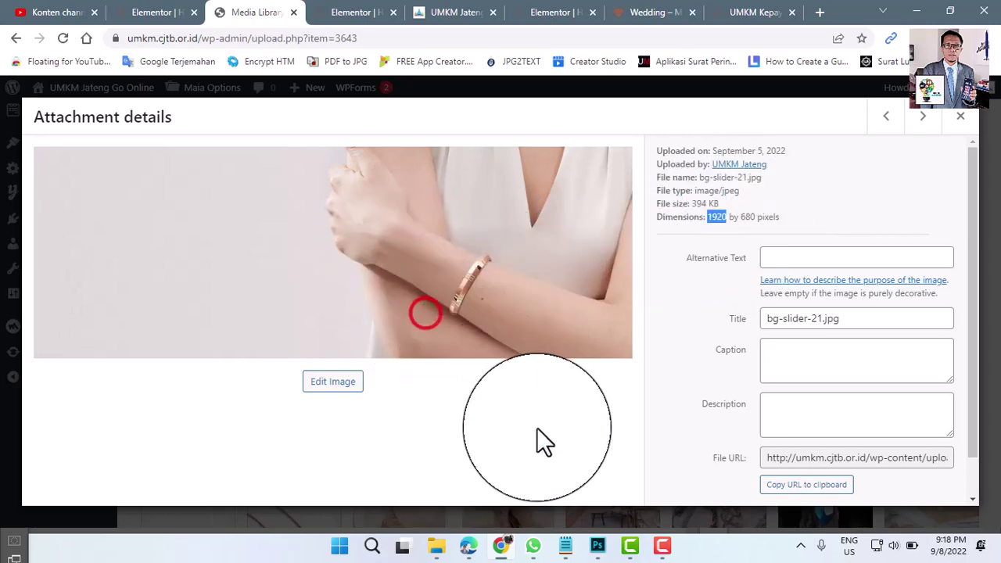
Switch to Photoshop, create a new 1920 x 680 px transparent document and paste the copied slider image into it.
click(596, 548)
click(82, 242)
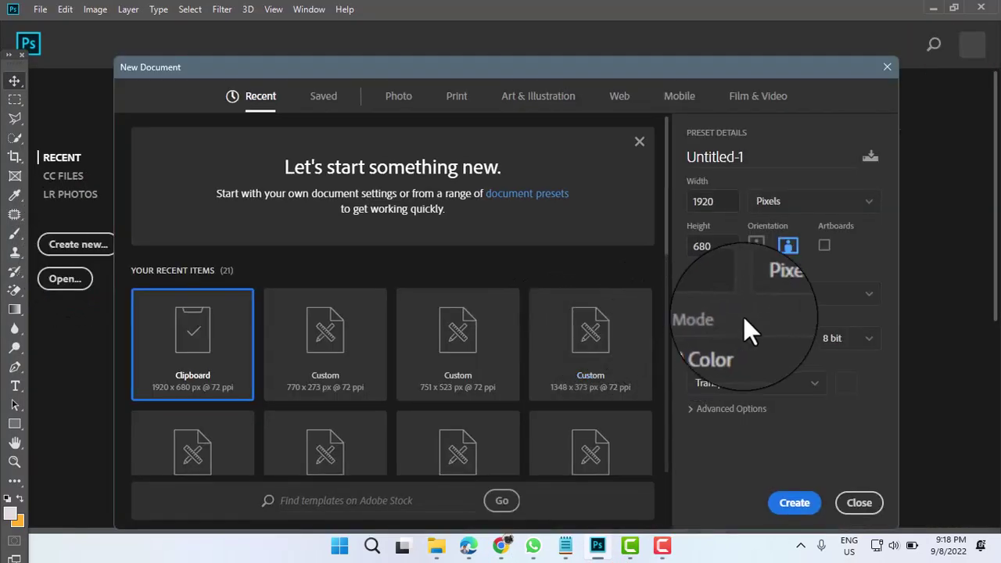
click(798, 502)
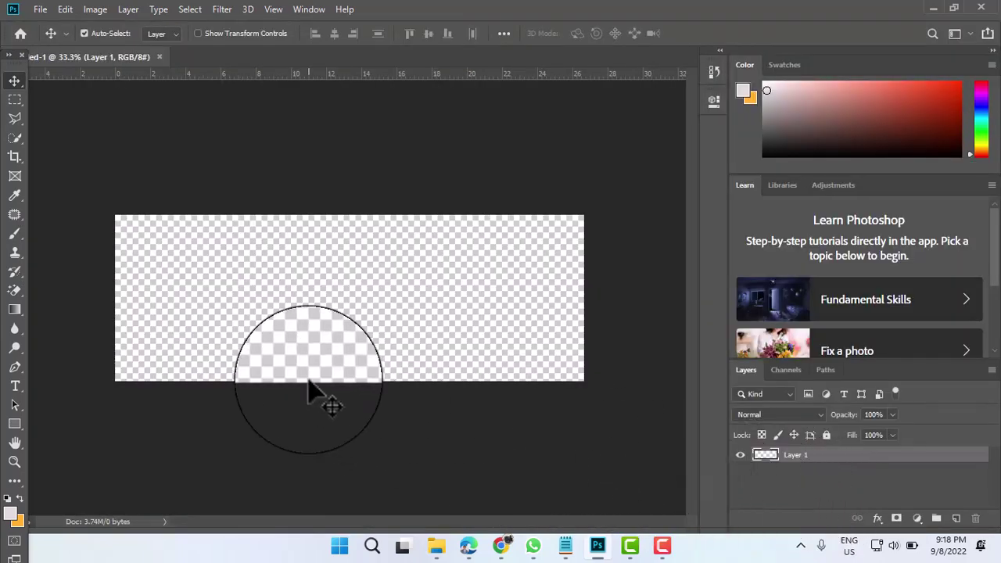
key(ctrl+v)
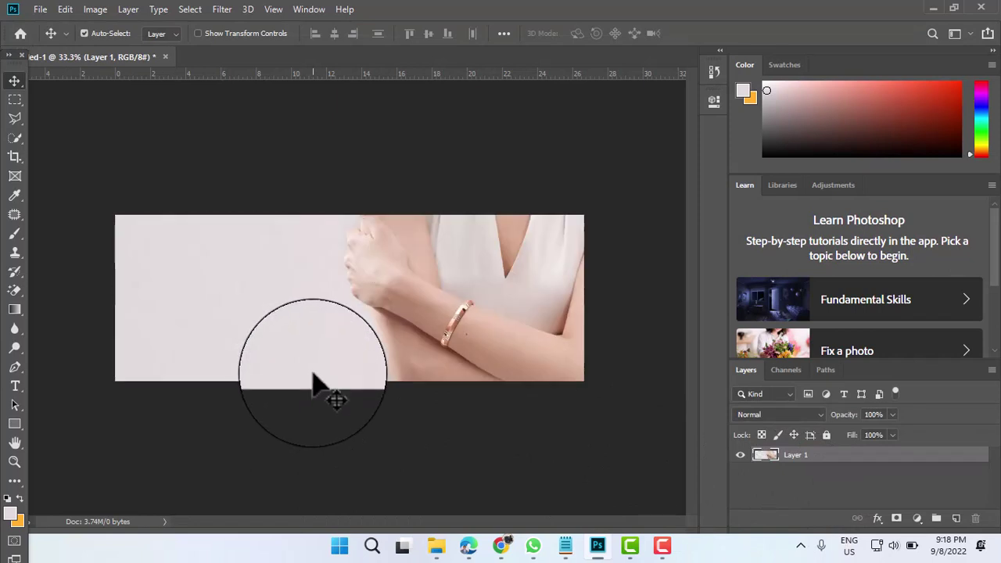
Set the foreground color by sampling the plain light background of the pasted slider image.
click(9, 516)
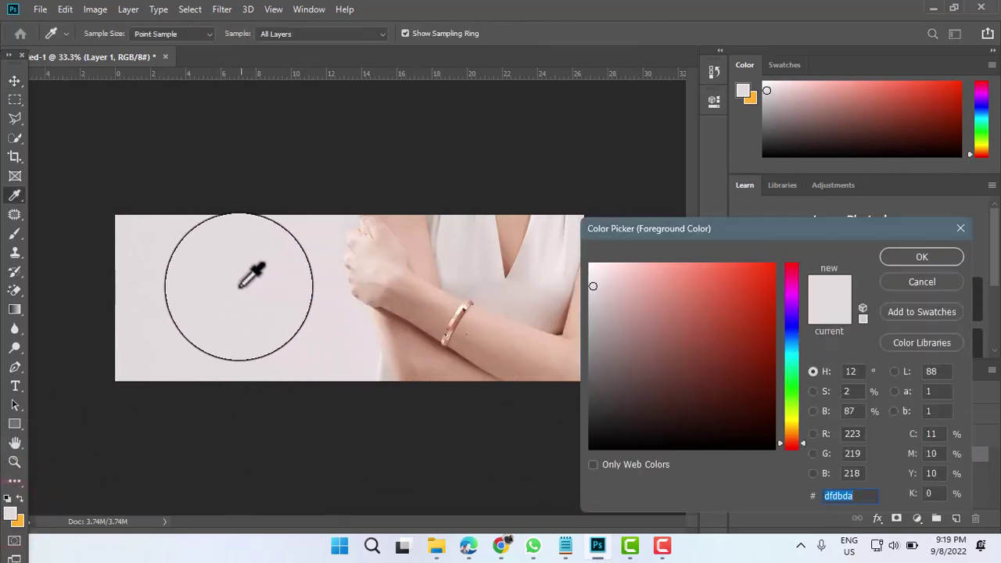
click(209, 285)
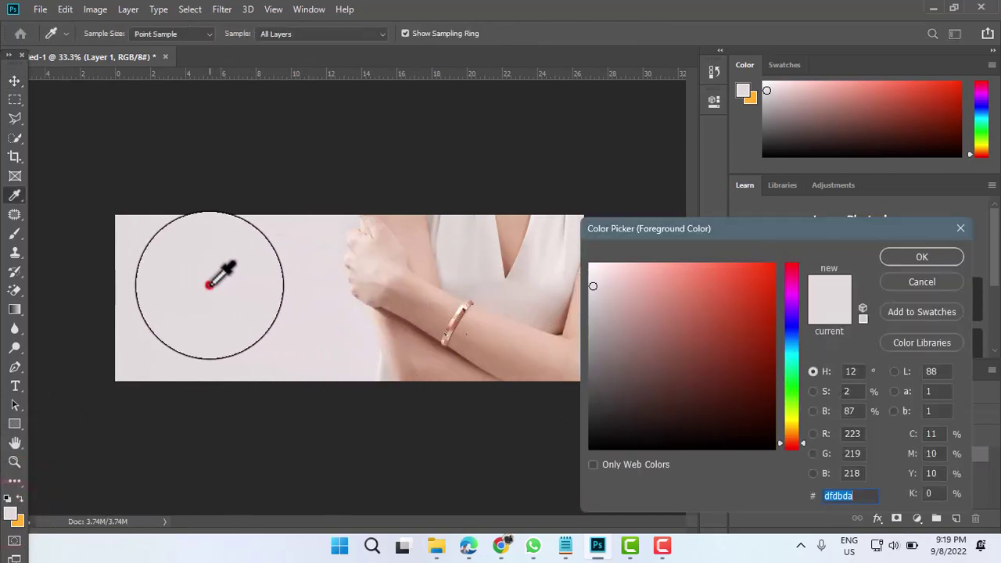
click(922, 258)
key(v)
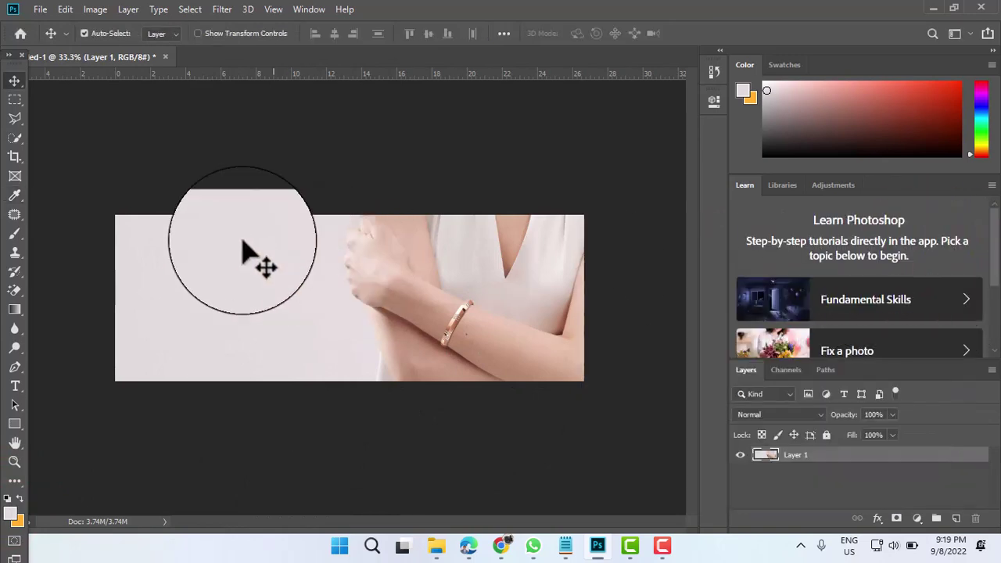
Paint over the entire slider image in the sampled background color with a 202 px Brush.
click(17, 233)
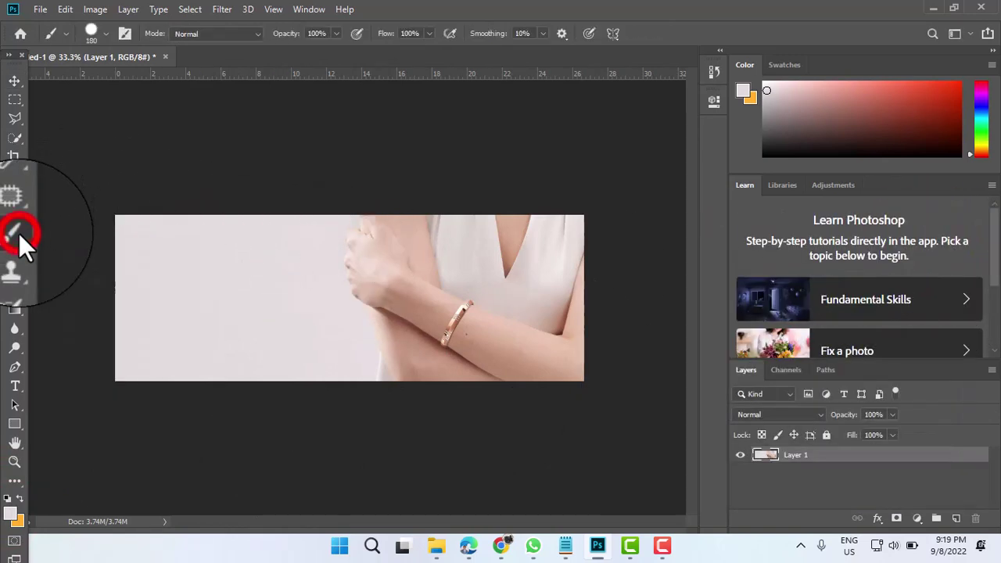
click(106, 33)
click(146, 86)
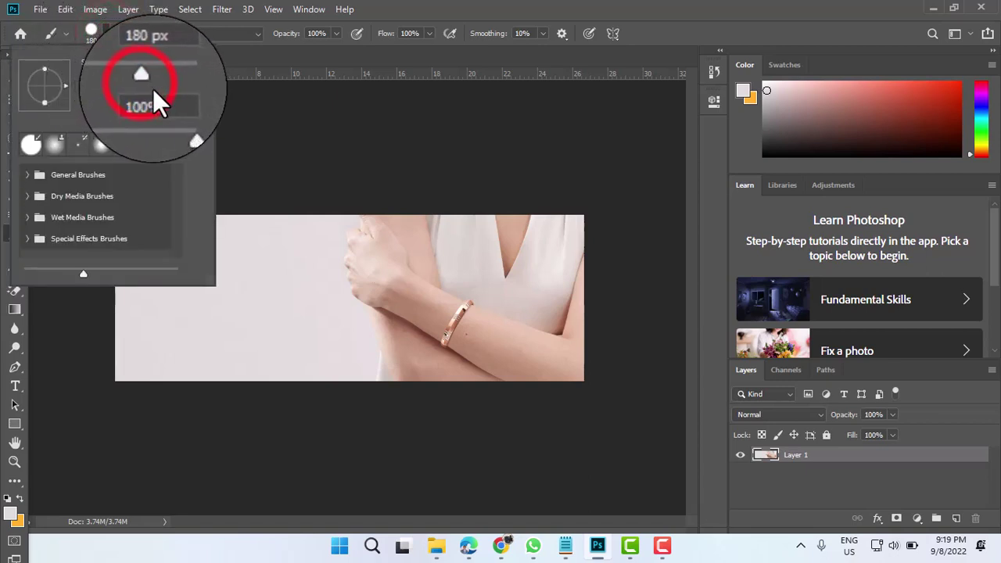
click(149, 84)
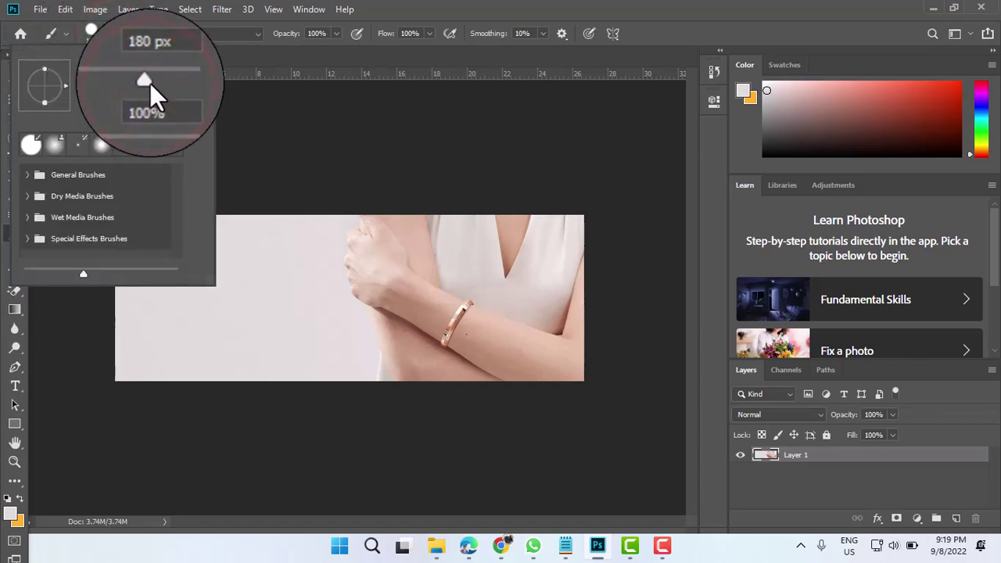
click(152, 82)
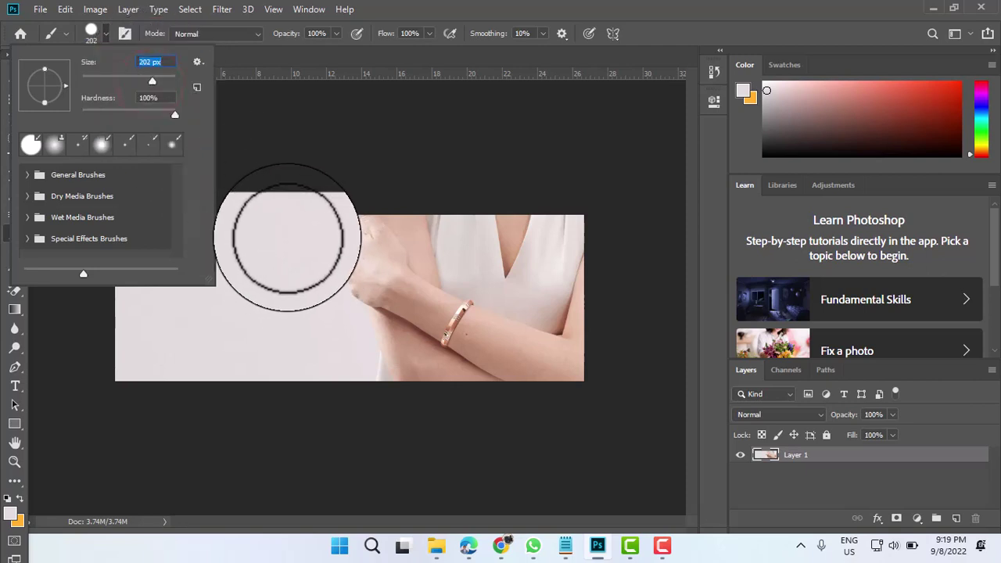
click(275, 225)
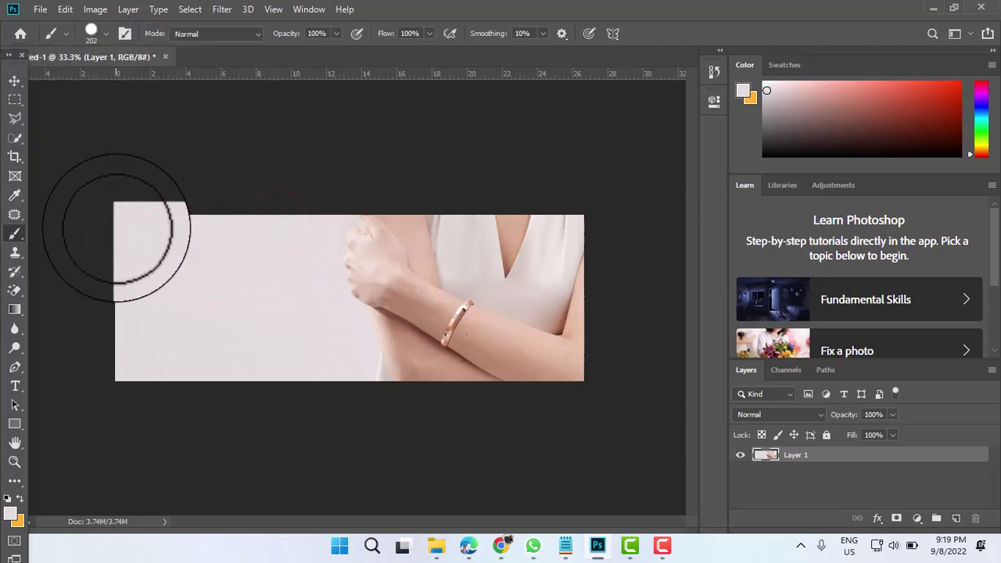
mouse_move(117, 226)
mouse_down()
mouse_move(583, 217)
mouse_move(590, 233)
mouse_move(352, 262)
mouse_move(101, 260)
mouse_move(384, 288)
mouse_move(599, 290)
mouse_move(161, 324)
mouse_move(119, 345)
mouse_move(485, 290)
mouse_move(599, 339)
mouse_move(461, 331)
mouse_move(576, 362)
mouse_move(133, 370)
mouse_up()
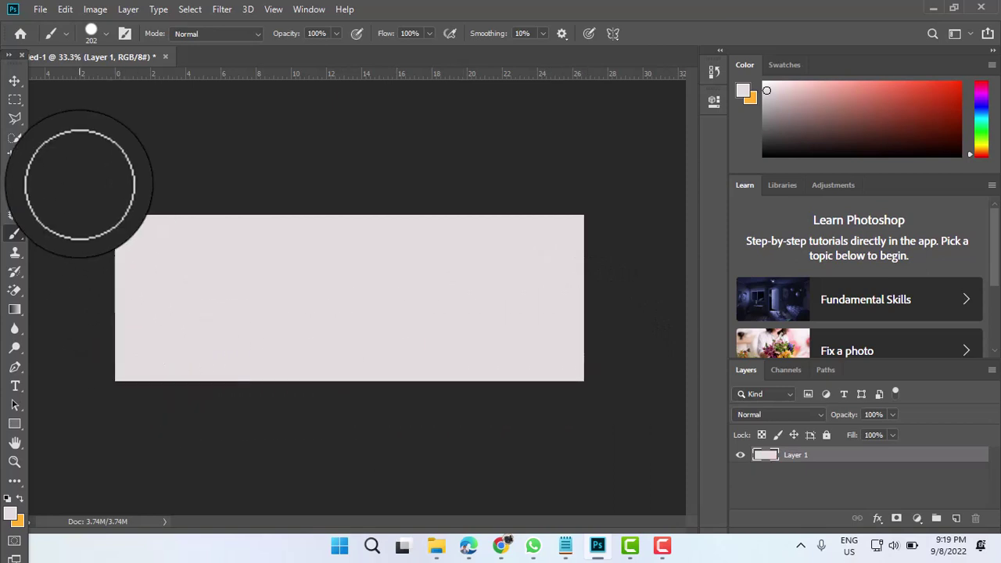
click(112, 208)
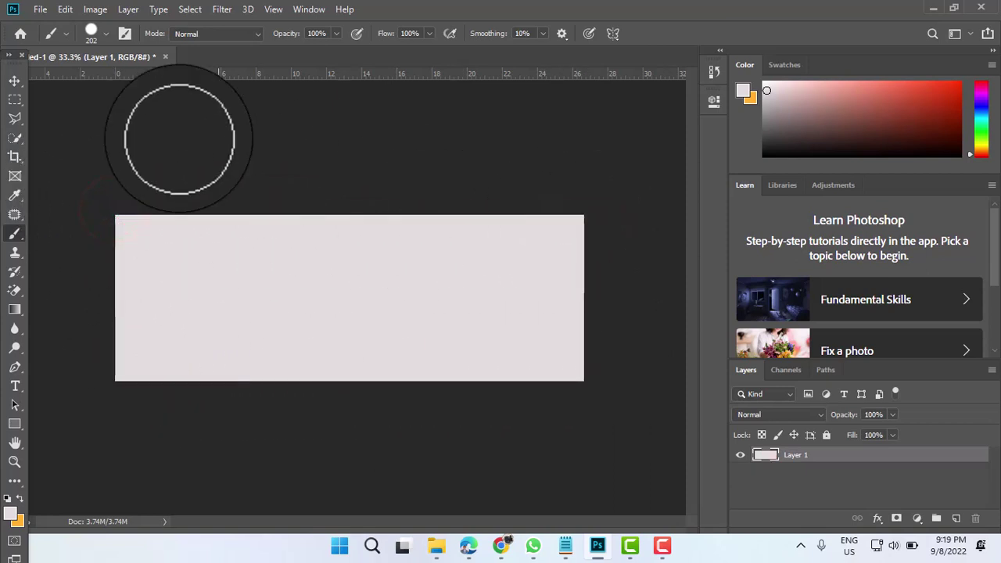
click(15, 80)
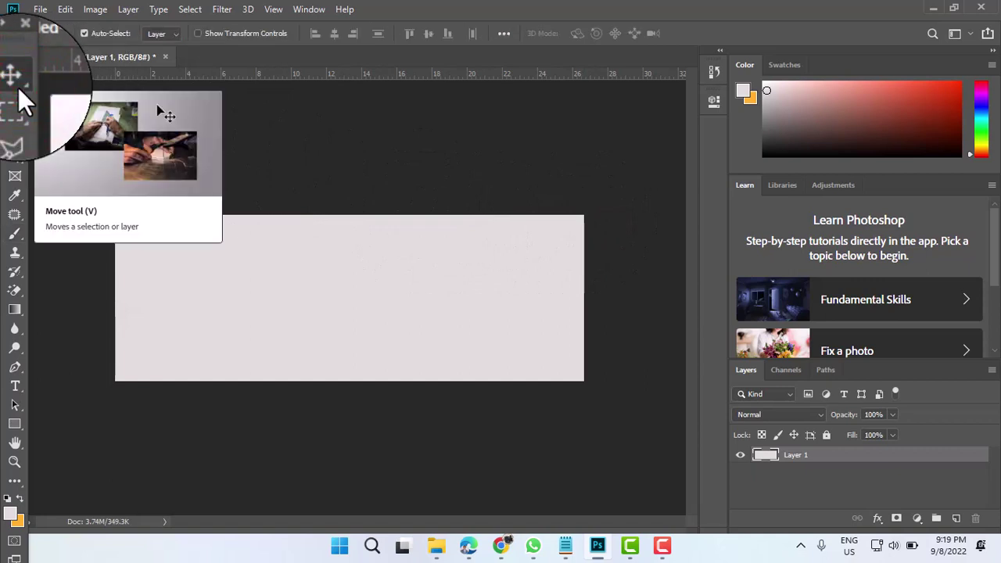
Open the honeycomb picture madu-1.jpg from the UMKM images folder in Adobe Photoshop CC 2019.
click(435, 543)
click(365, 472)
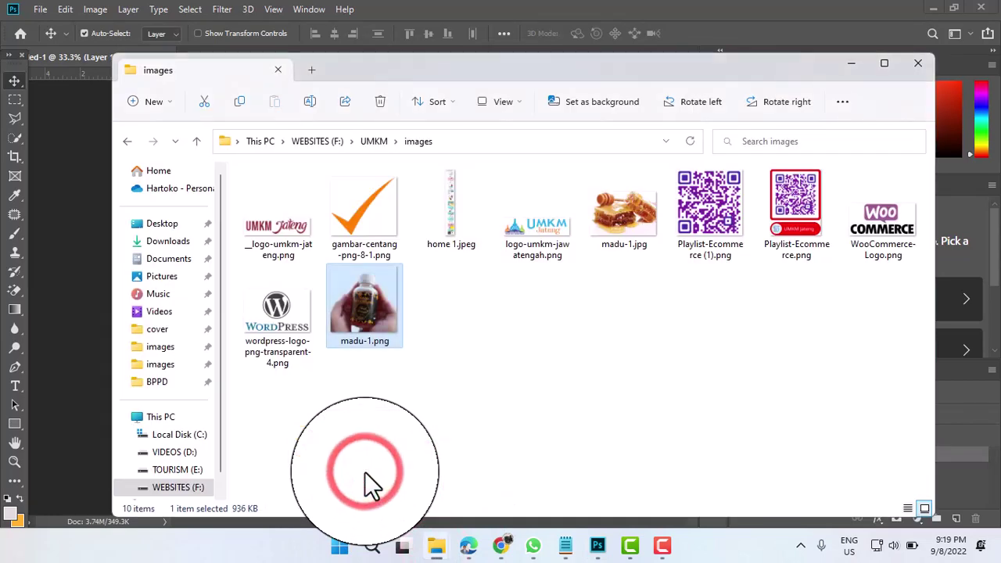
right_click(632, 229)
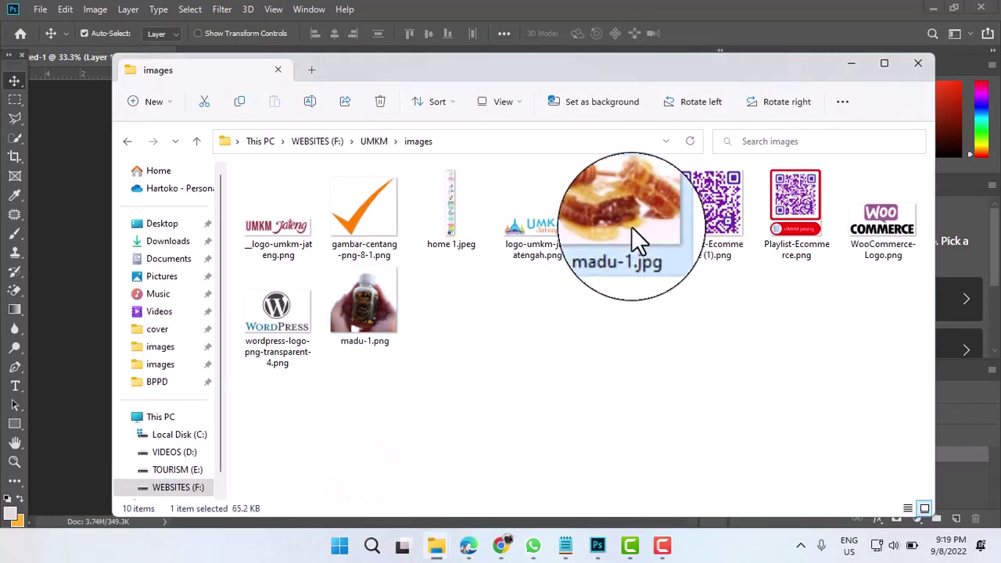
mouse_move(707, 207)
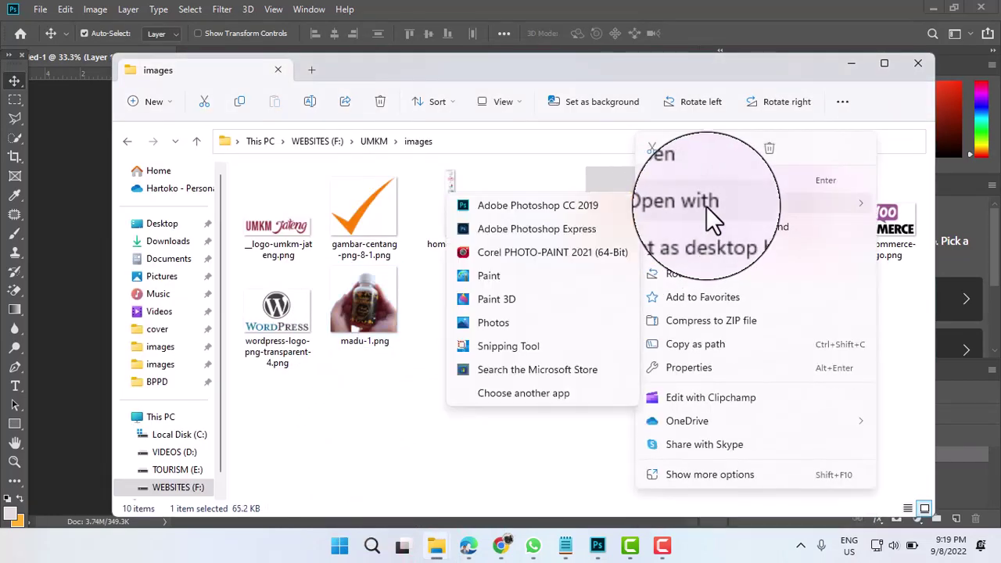
click(559, 210)
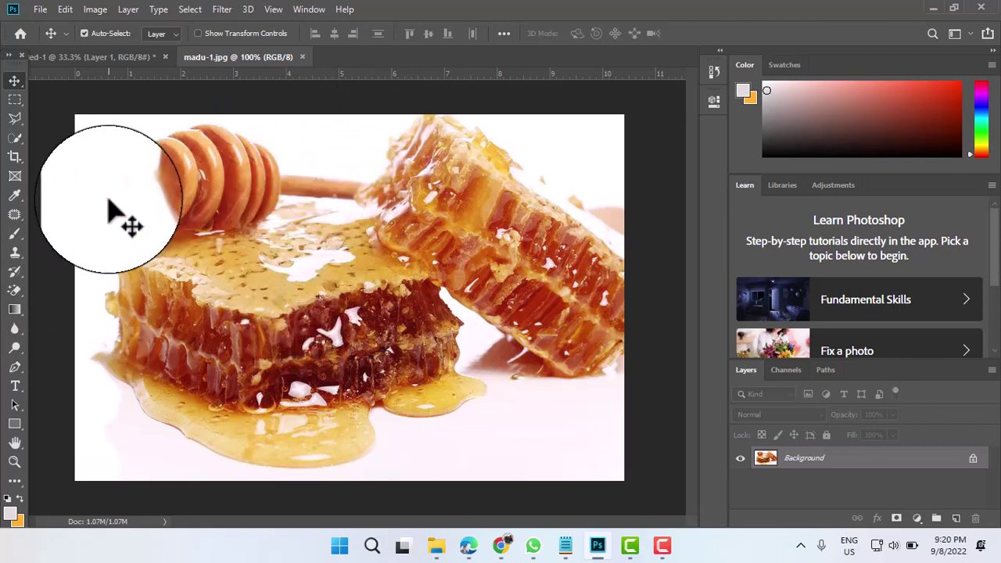
Erase the white background areas around and between the honeycomb pieces using the Magic Eraser with tolerance 35.
click(14, 291)
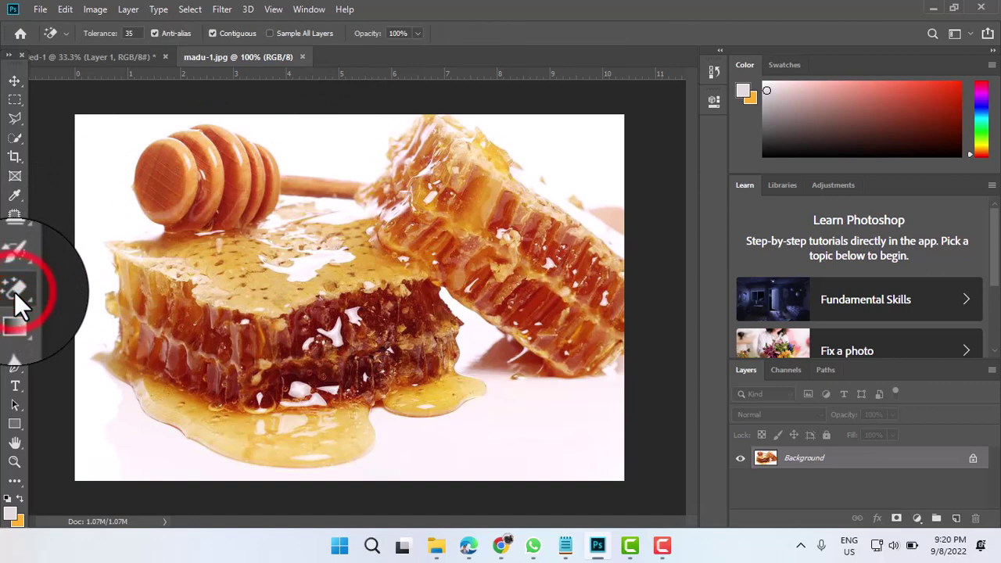
click(139, 33)
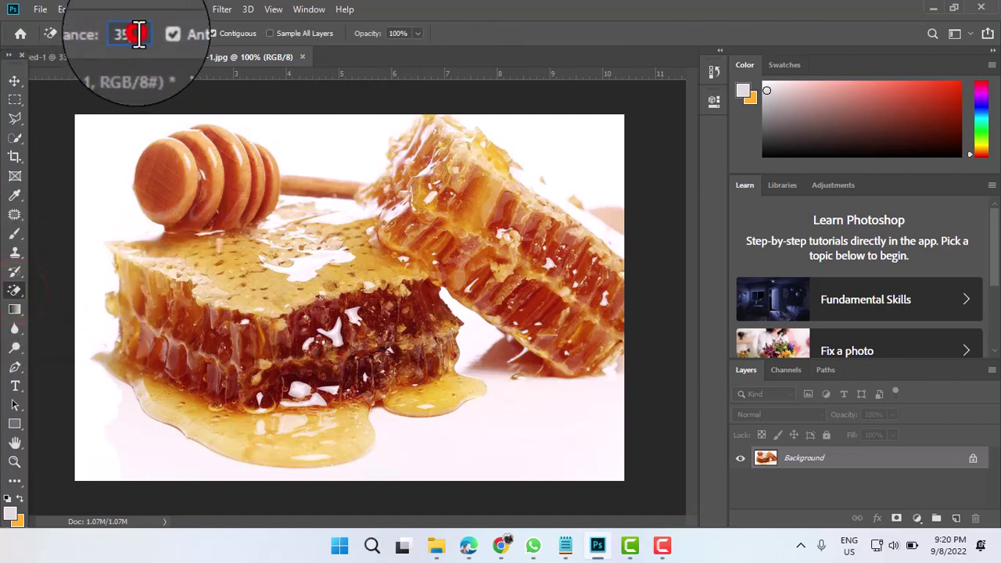
click(116, 162)
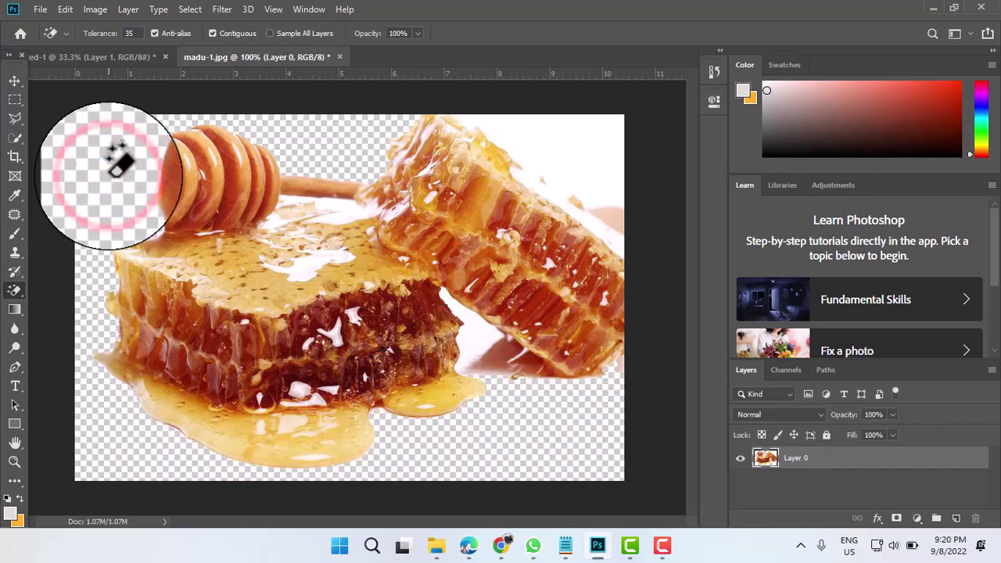
click(579, 155)
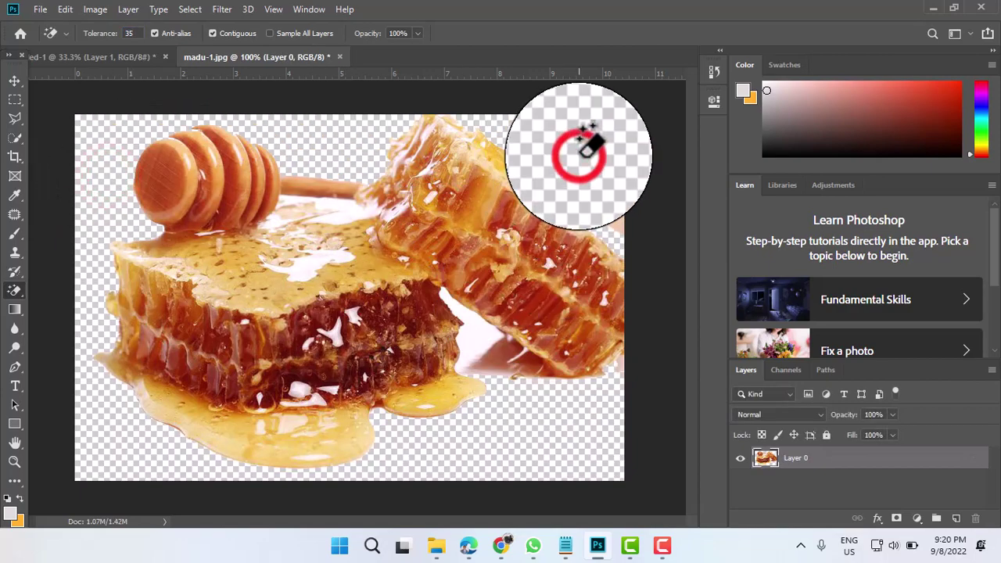
click(474, 335)
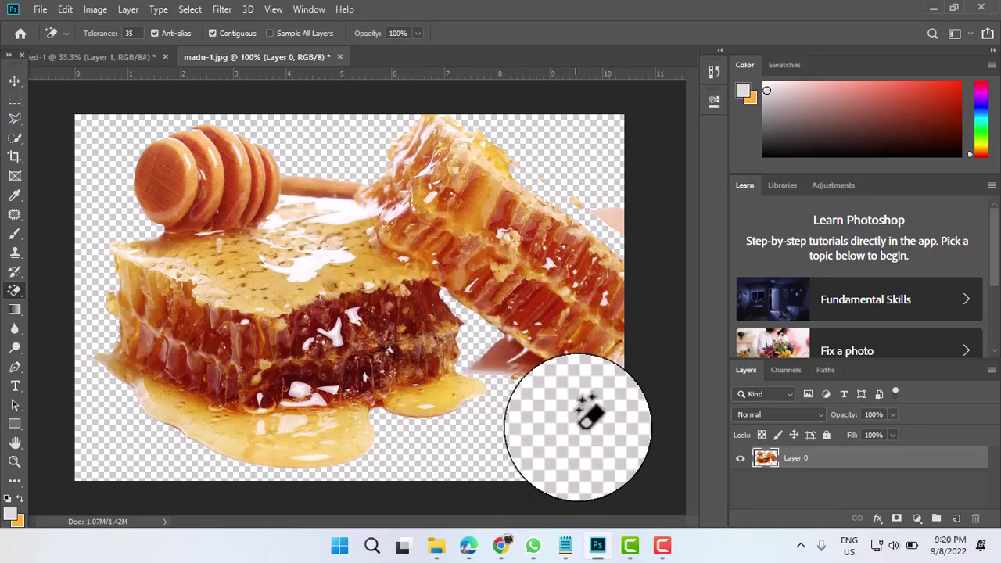
Resize the honeycomb image to a height of 680 px and place it at the right end of the slider document.
click(14, 80)
click(95, 10)
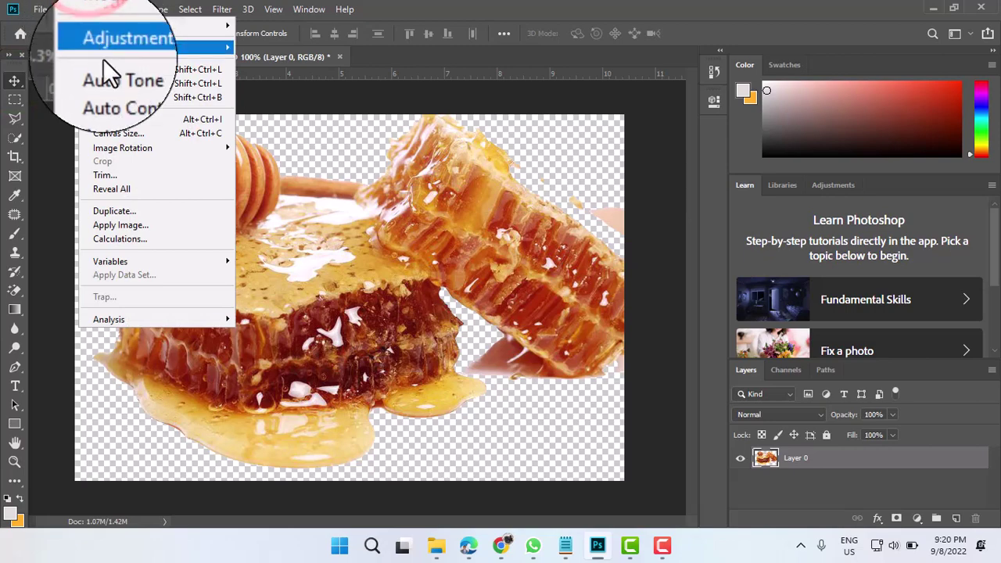
click(110, 120)
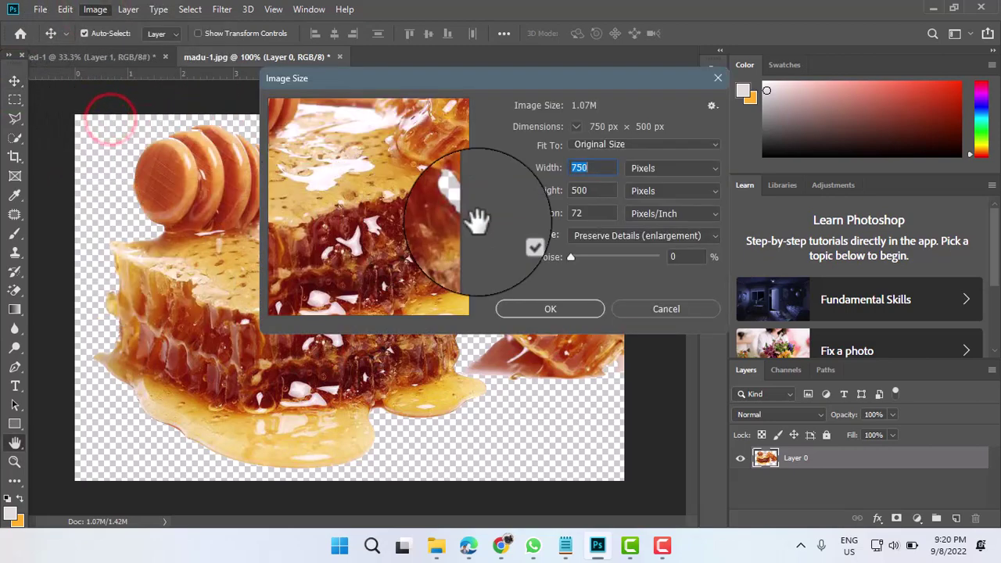
click(598, 191)
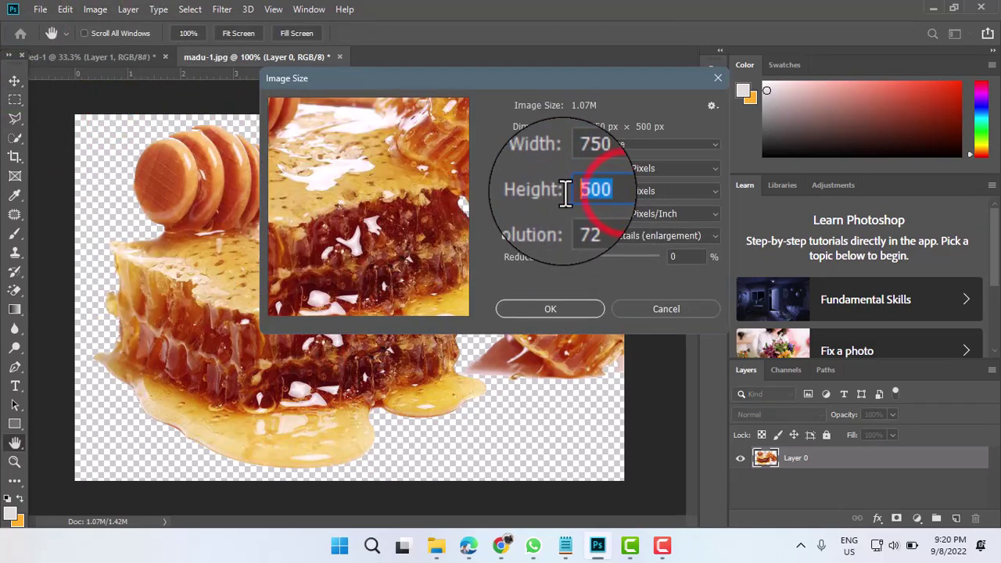
text(680)
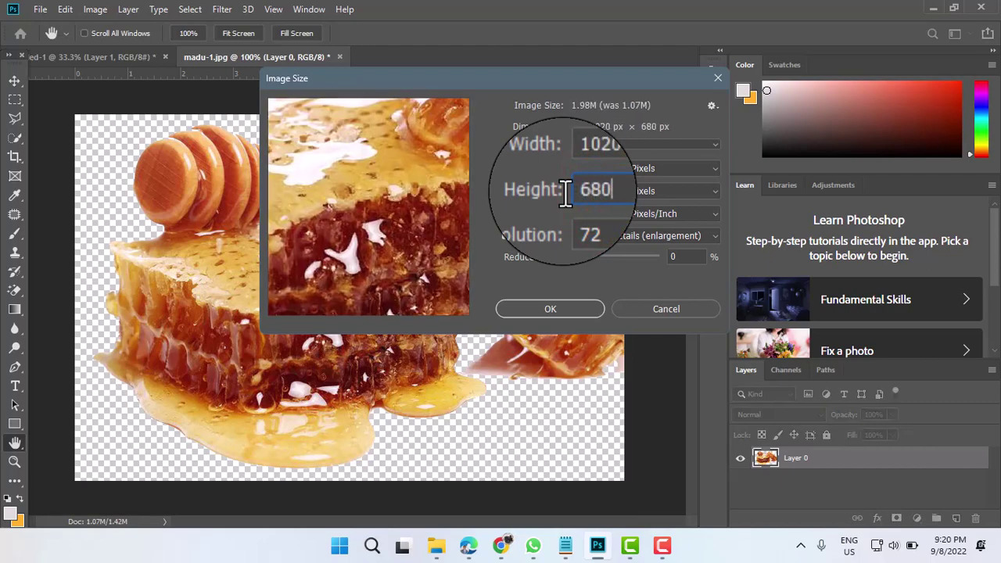
key(Return)
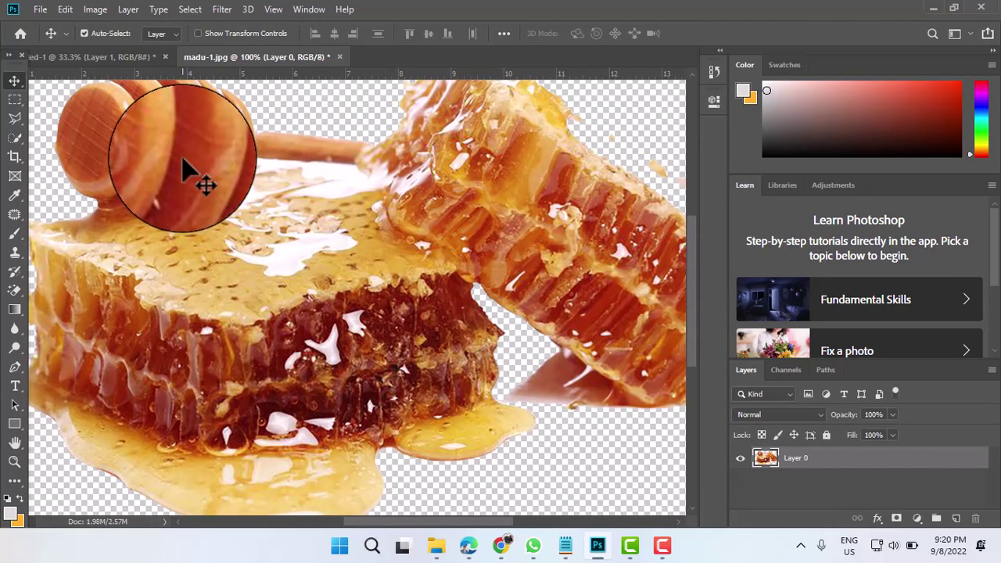
drag(261, 344, 583, 278)
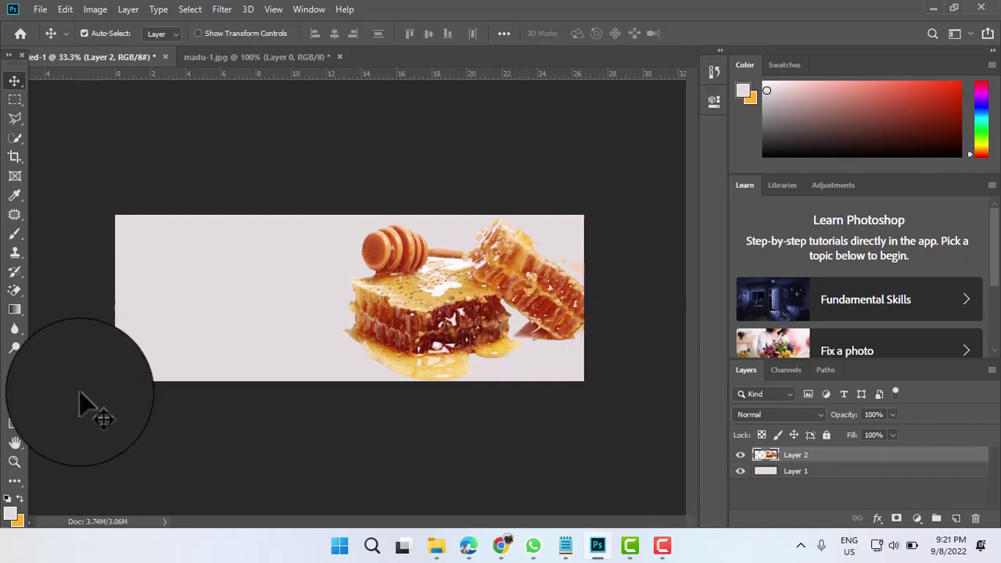
Select and delete the stray specks and leftover patch above the right honeycomb piece on Layer 2 using the Rectangular Marquee.
click(14, 462)
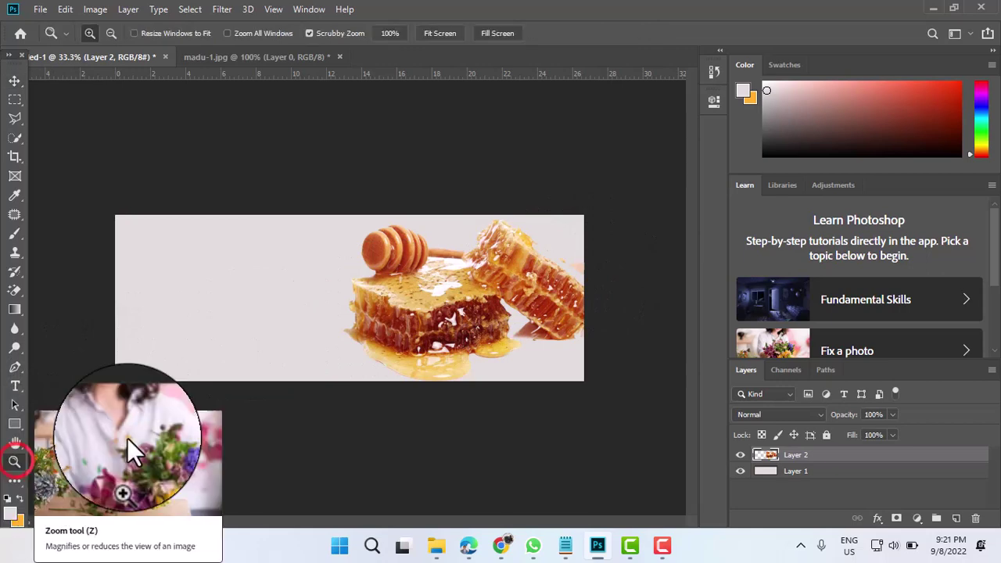
click(583, 275)
click(665, 261)
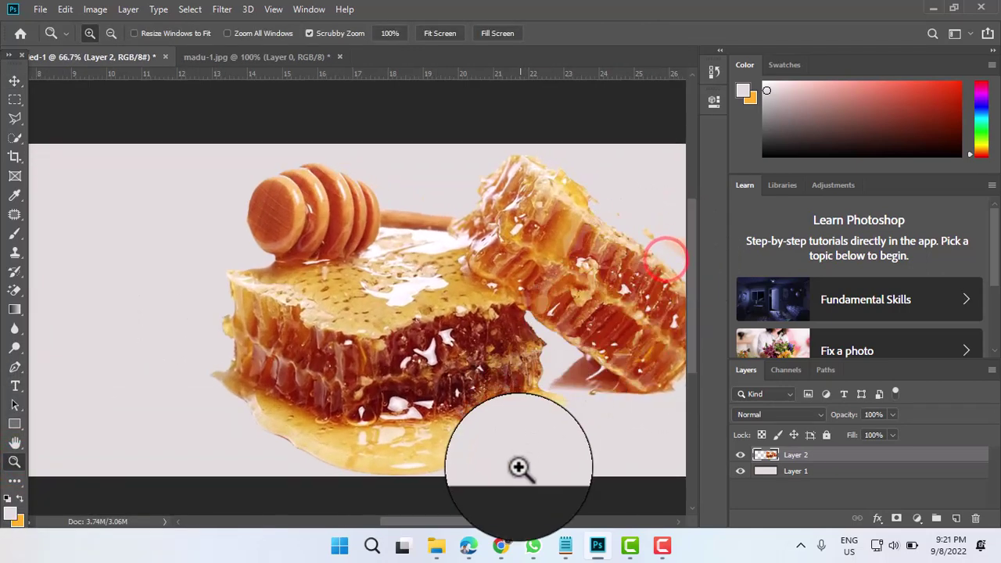
mouse_move(504, 528)
drag(503, 523, 544, 522)
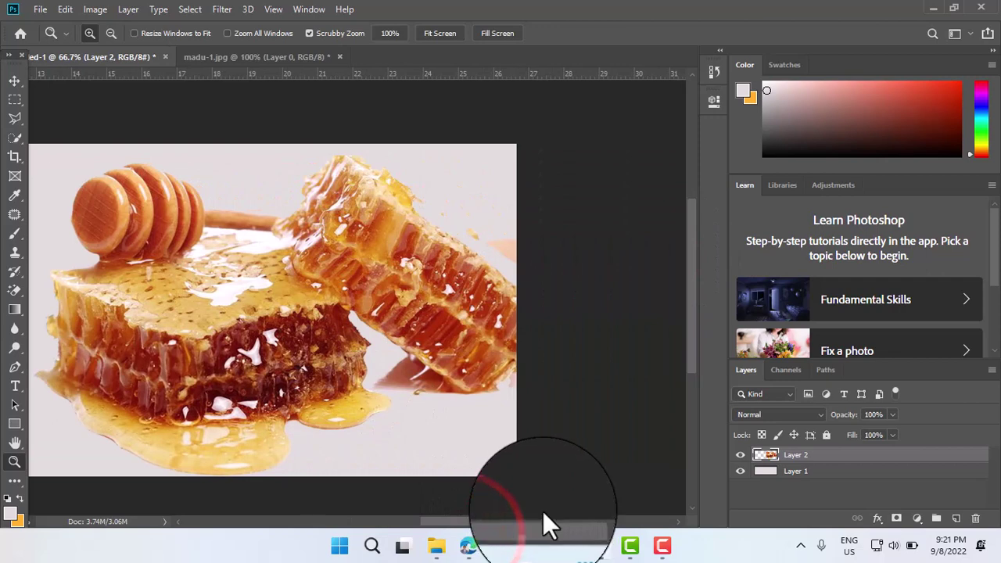
click(15, 100)
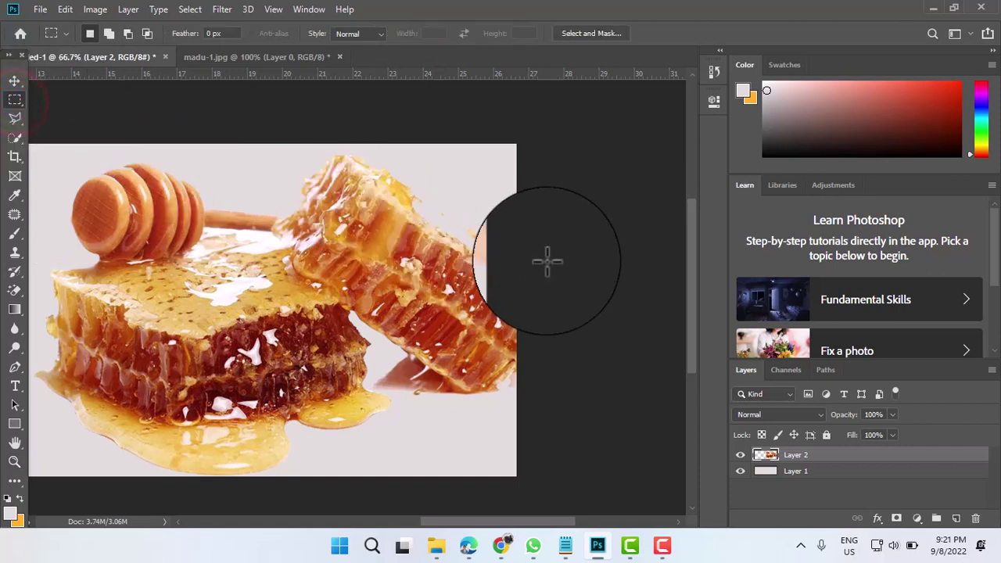
drag(438, 202, 449, 223)
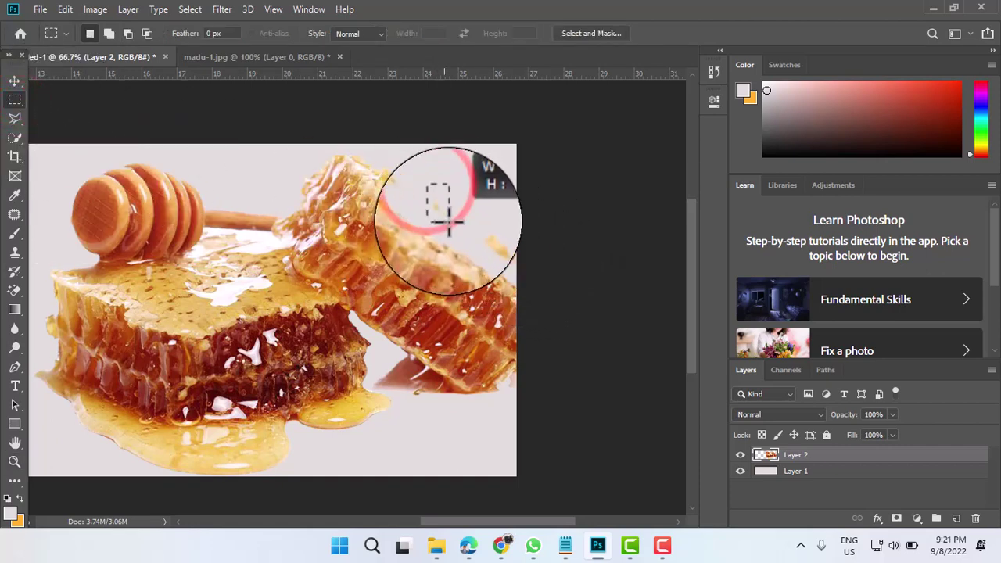
drag(417, 182, 441, 221)
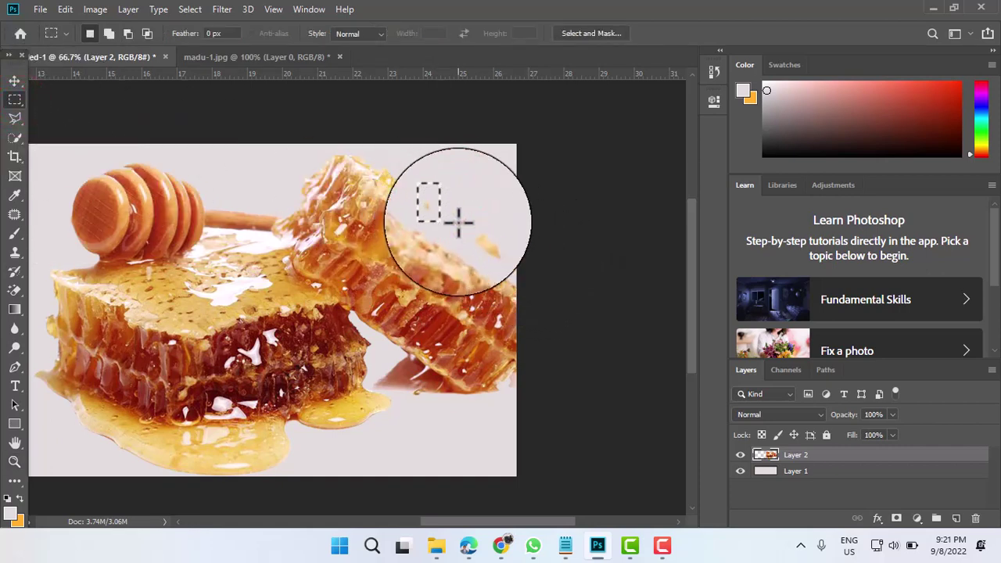
drag(460, 223, 482, 244)
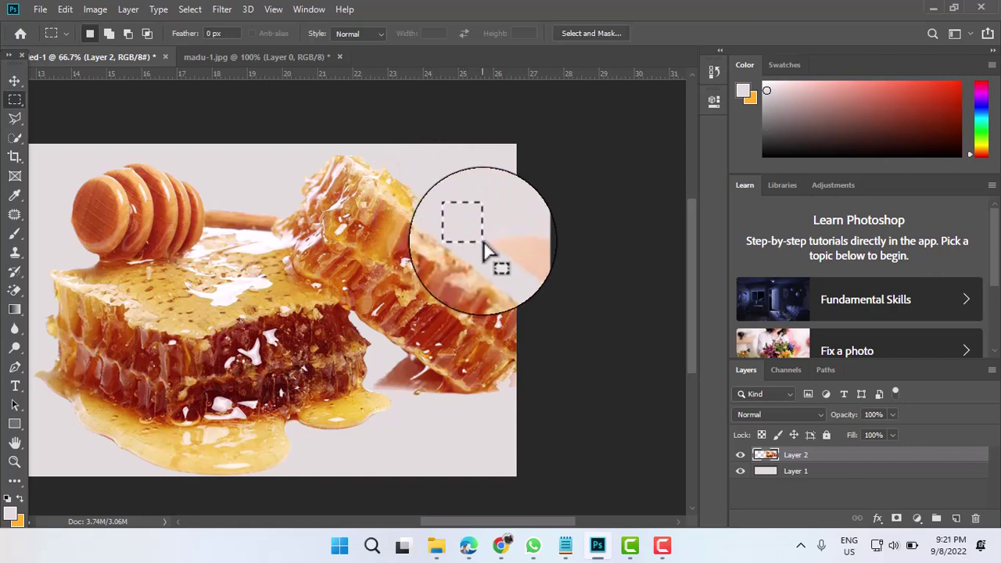
drag(487, 232, 524, 257)
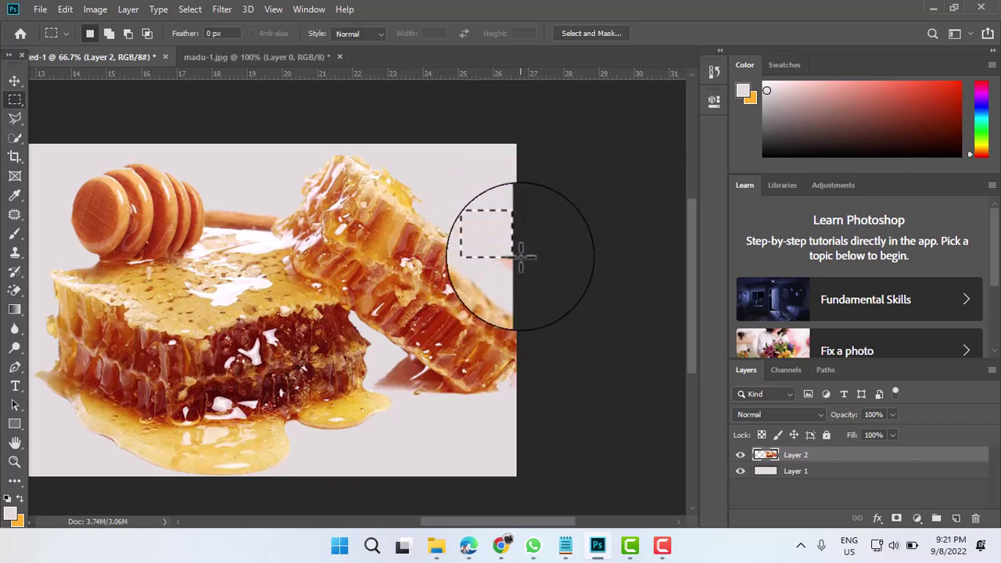
drag(509, 250, 430, 196)
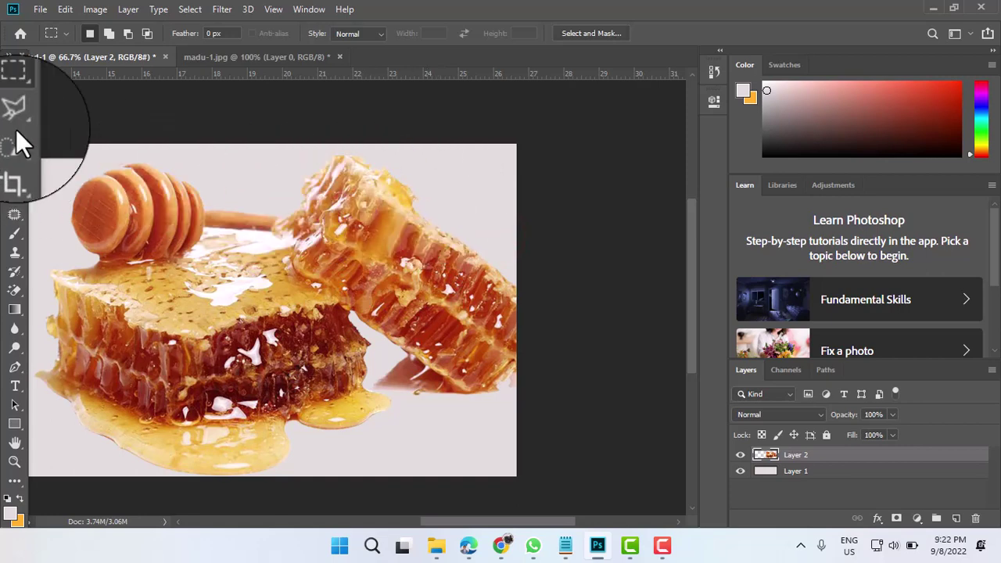
click(14, 82)
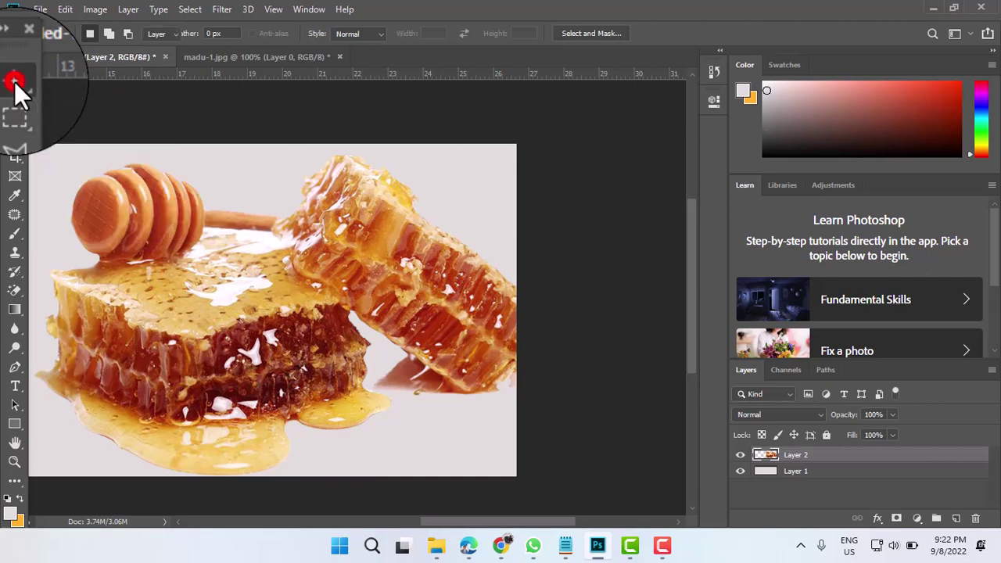
Prepare the slider image for export with Save for Web using the JPEG Medium preset.
click(15, 465)
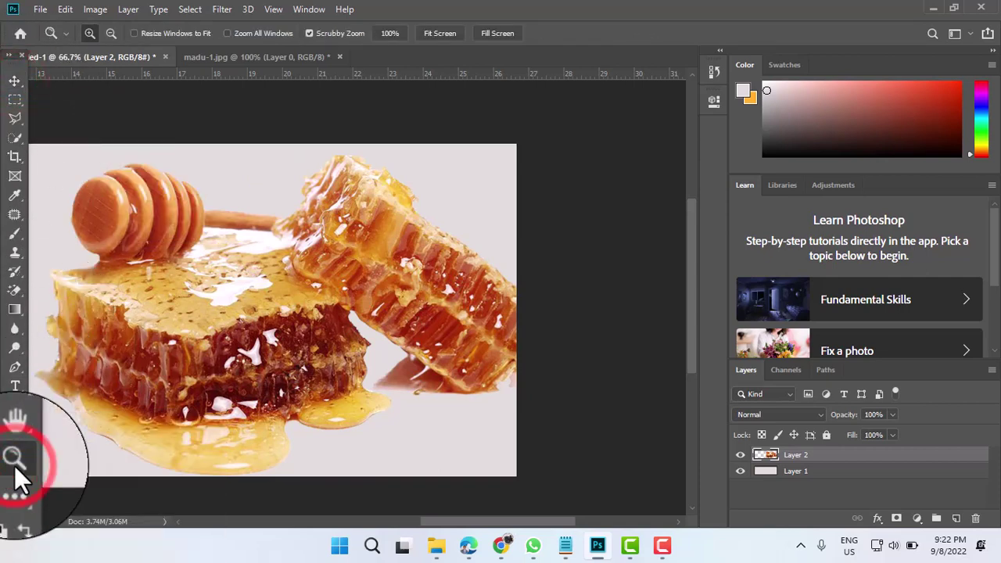
click(440, 34)
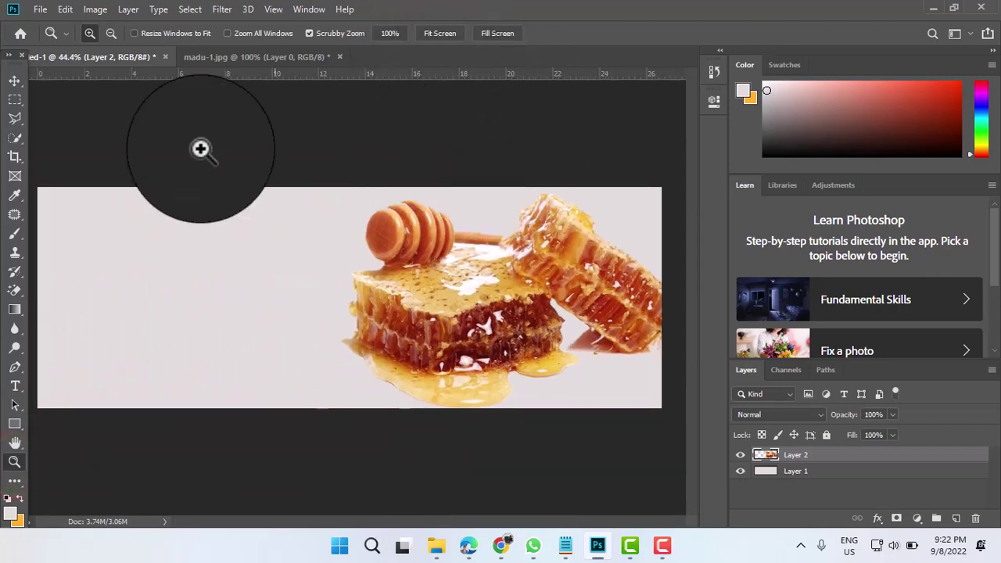
click(44, 10)
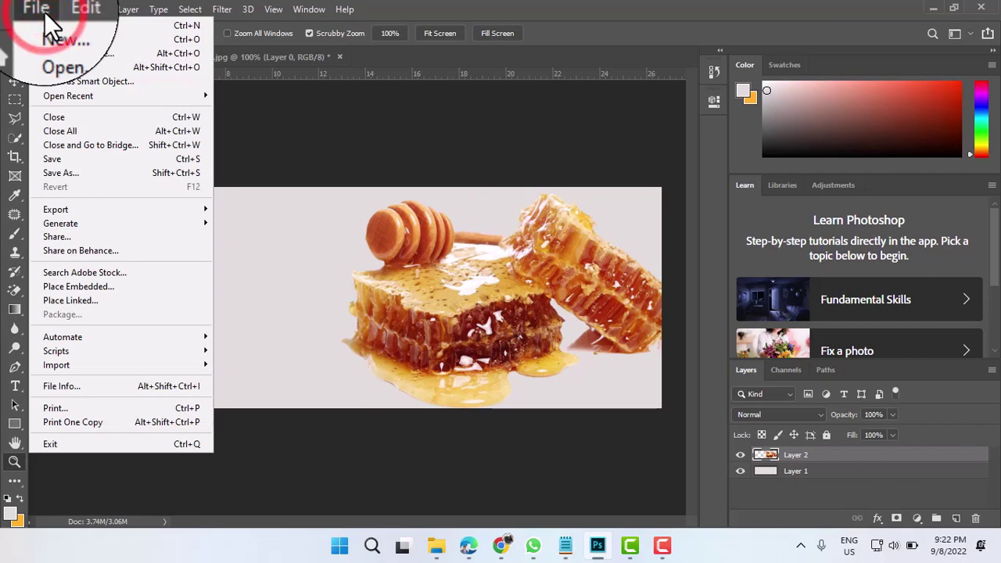
mouse_move(70, 209)
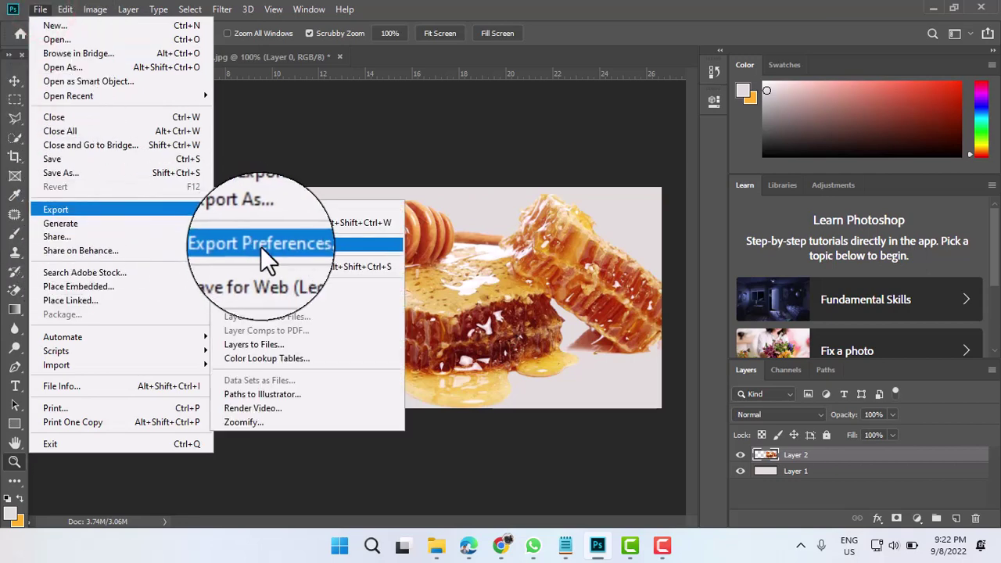
click(263, 268)
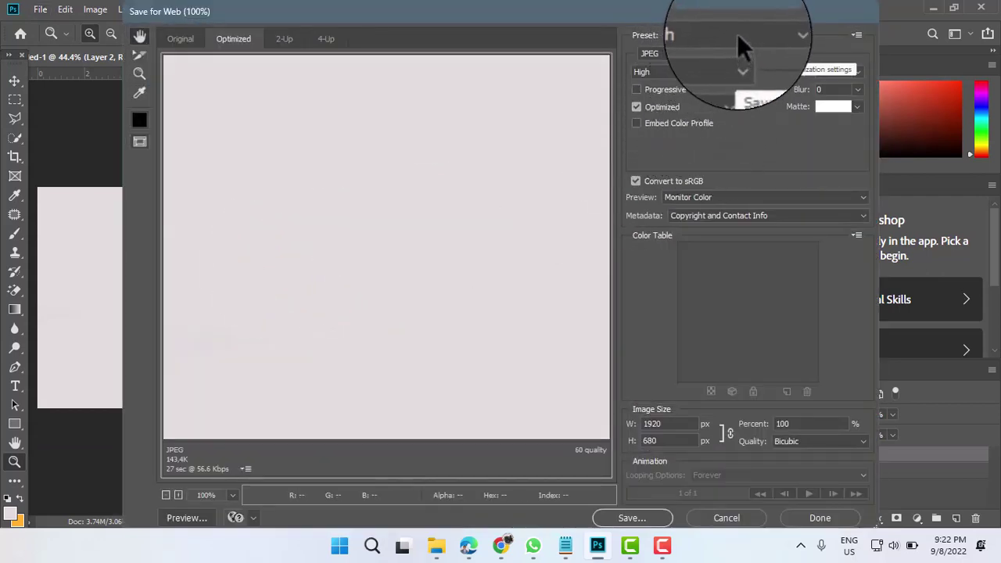
click(524, 276)
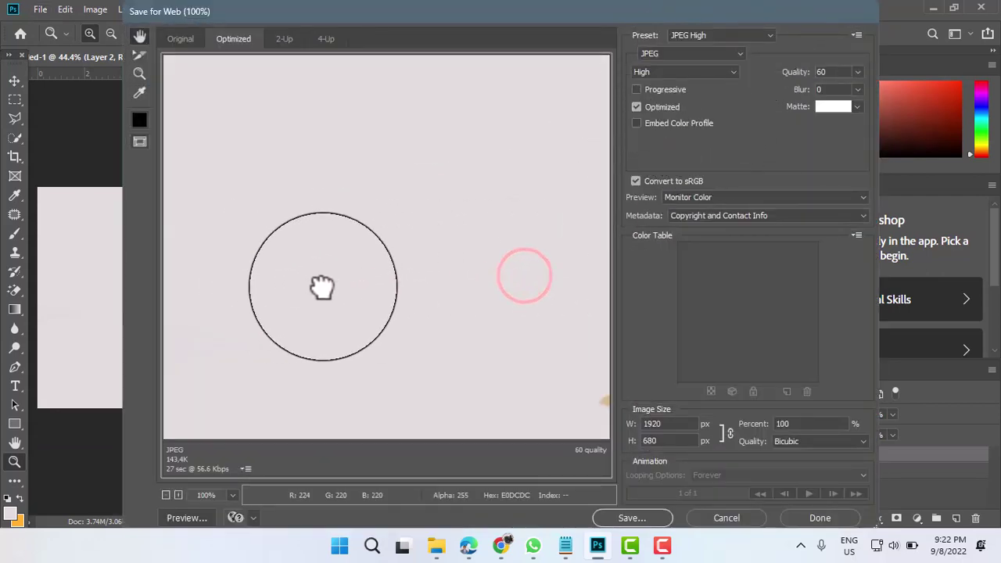
drag(508, 291, 308, 305)
drag(503, 282, 352, 290)
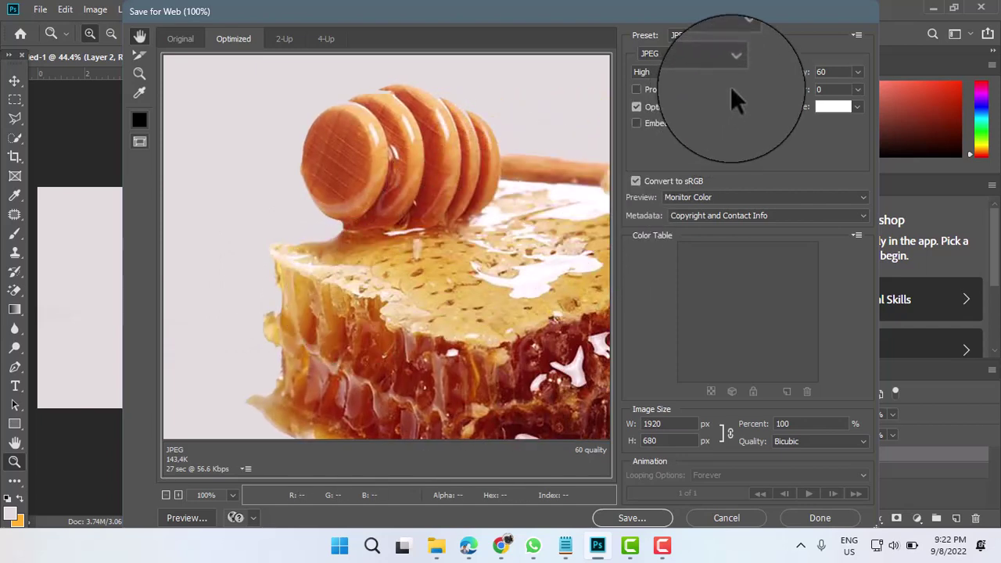
click(771, 35)
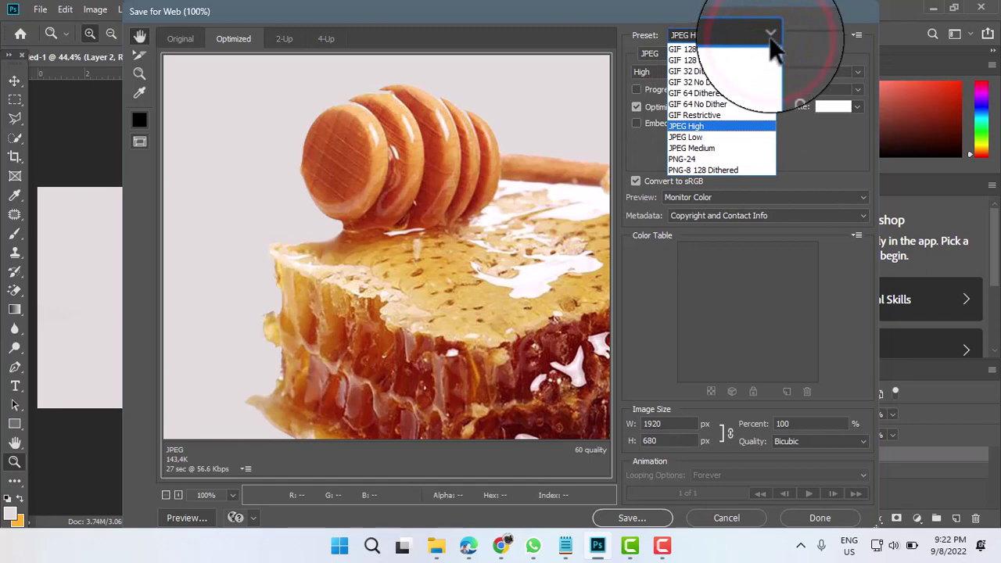
click(699, 148)
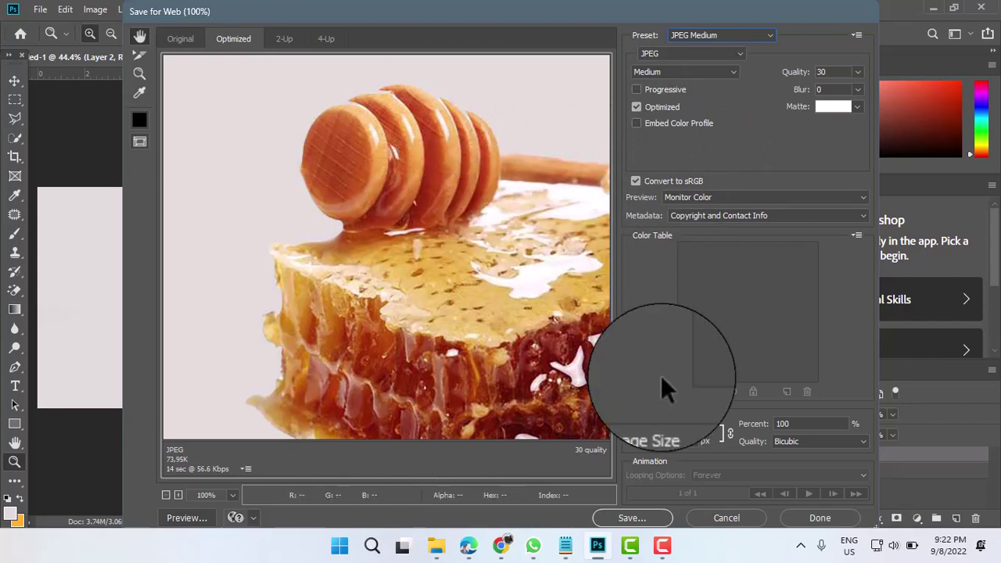
Save the optimized slider JPEG in the UMKM images folder on the WEBSITES (F:) drive under a name ending in "image 1".
click(635, 520)
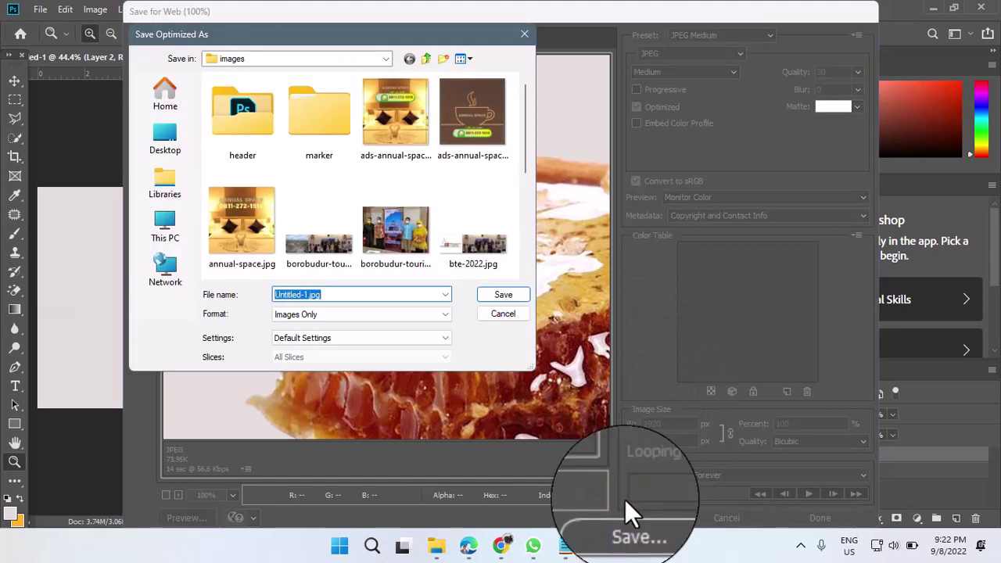
click(167, 227)
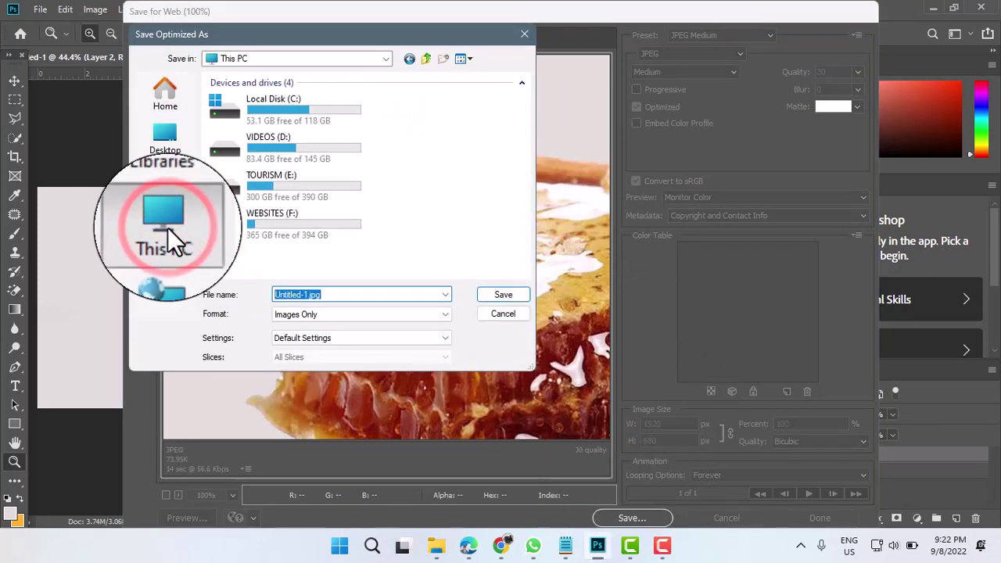
double_click(261, 220)
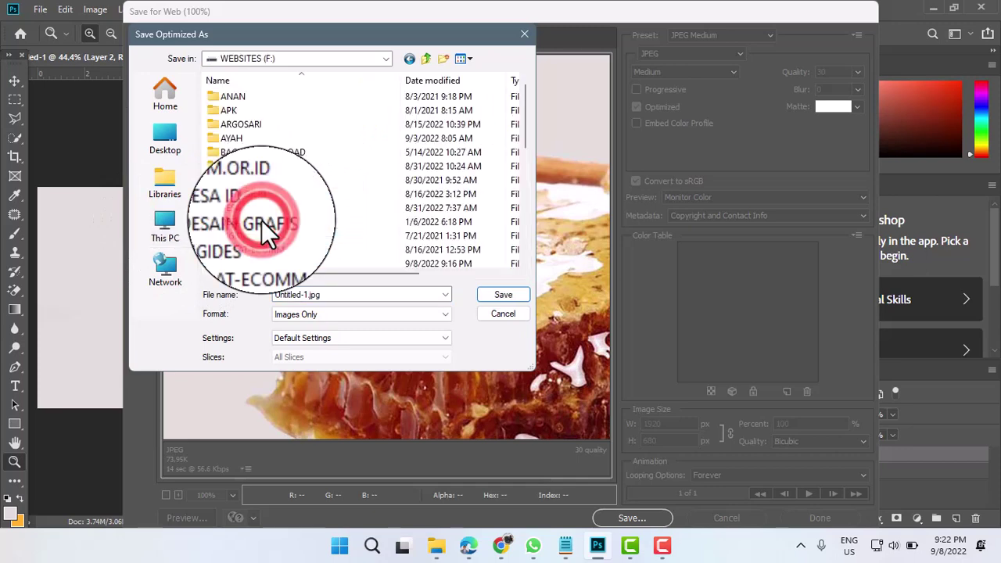
scroll(261, 227, down, 10)
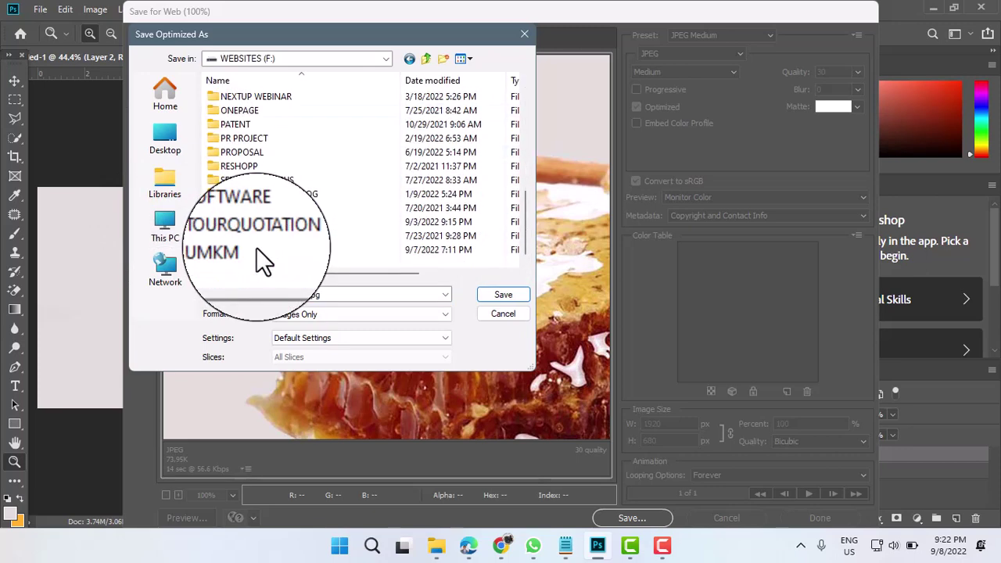
double_click(255, 247)
click(244, 111)
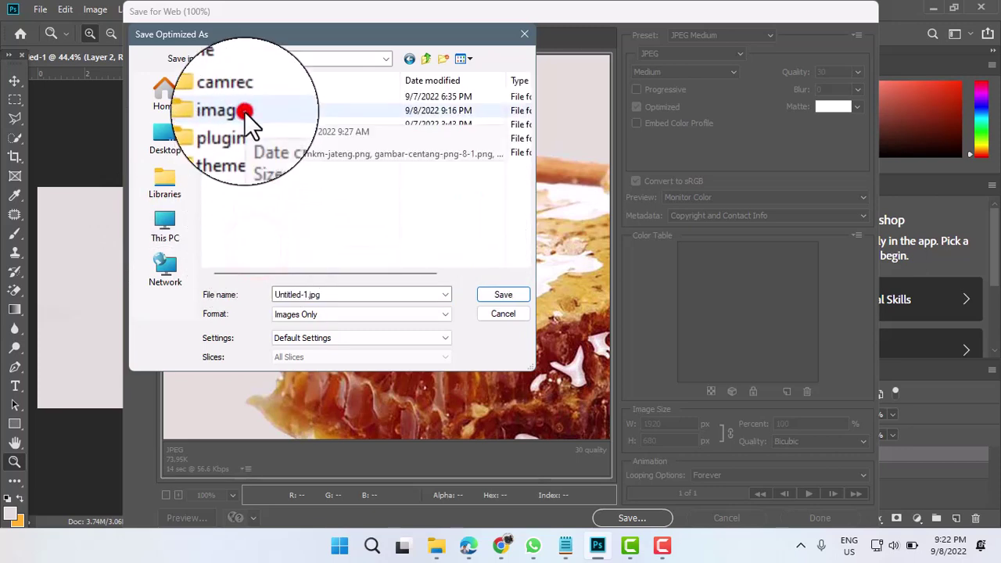
click(244, 111)
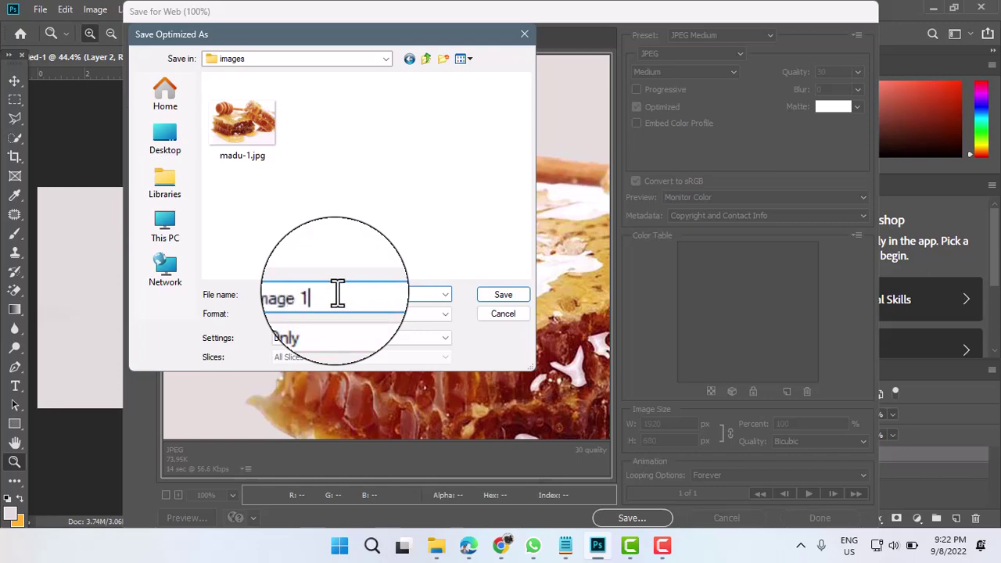
click(505, 295)
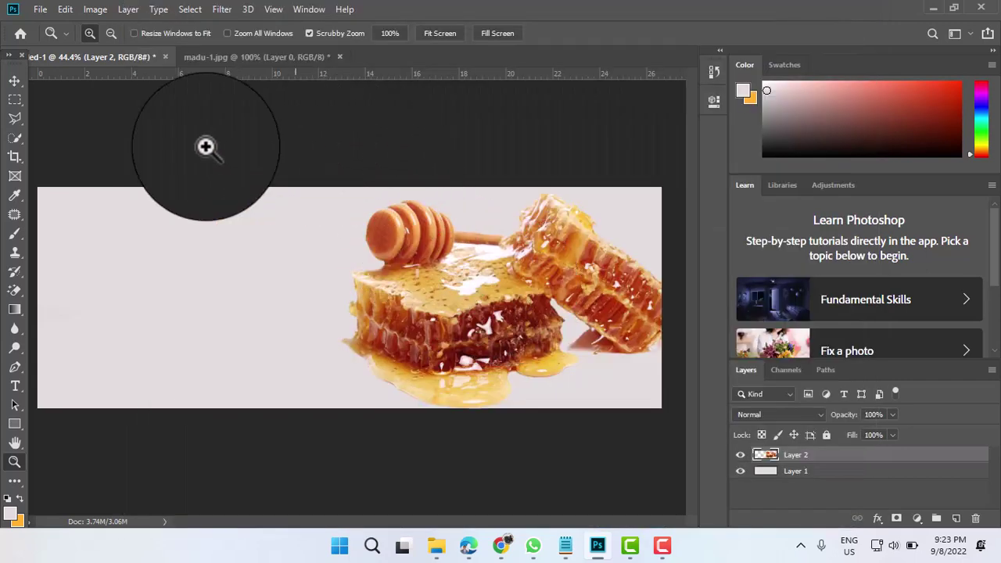
Close the slider document and madu-1.jpg without saving their changes.
click(16, 83)
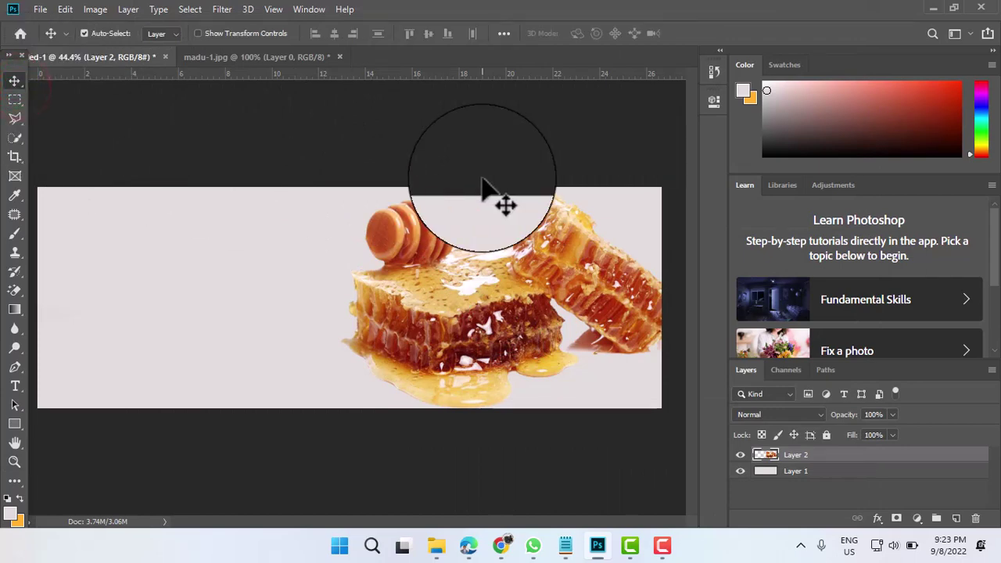
click(168, 59)
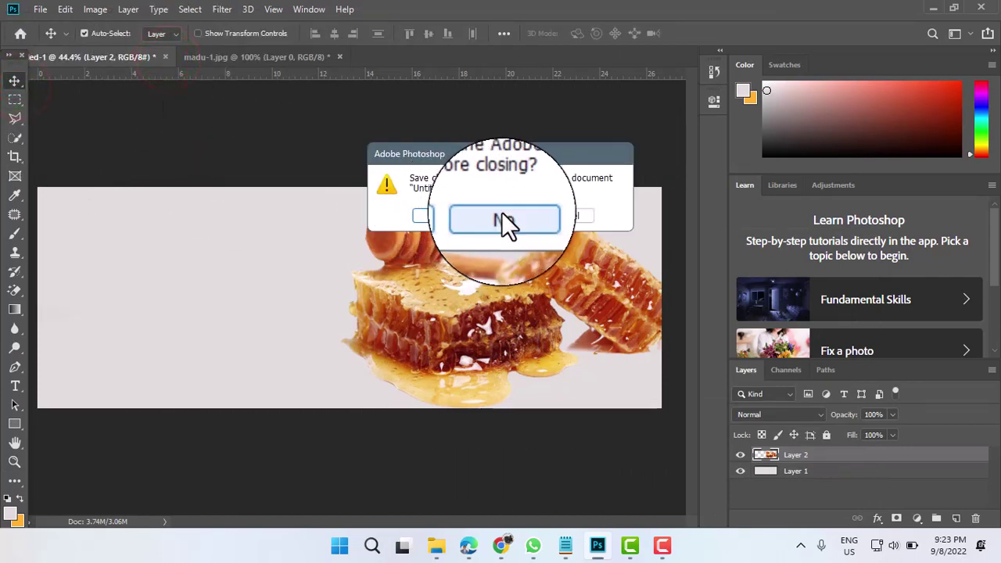
click(503, 212)
click(164, 58)
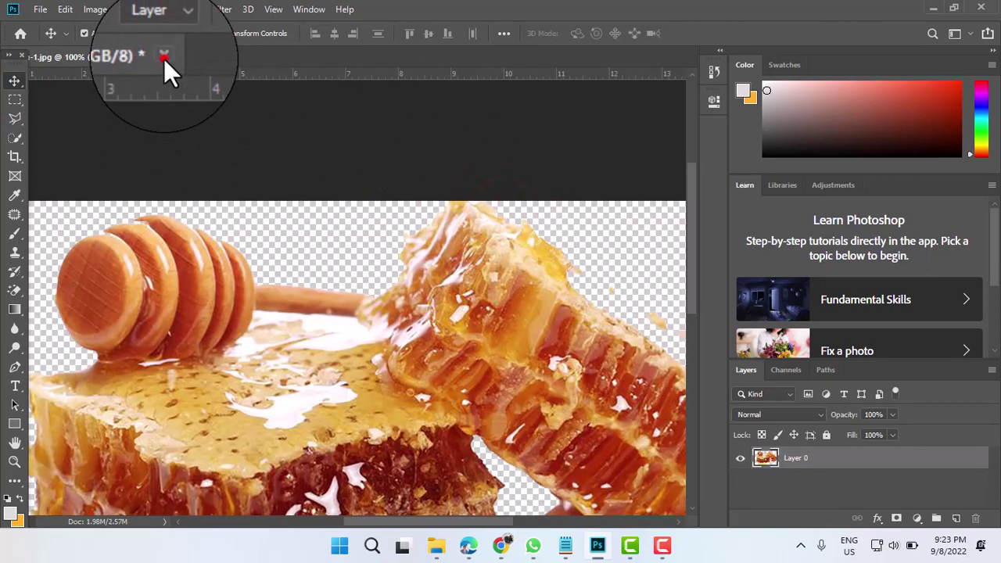
click(503, 216)
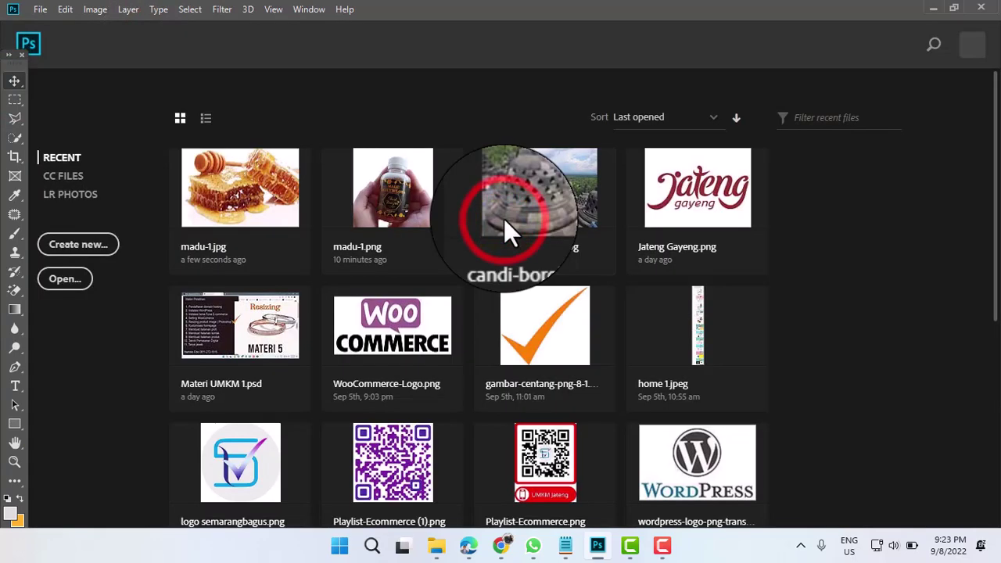
Switch to Chrome and capture a screenshot of the homepage's "Ring in Yellow Gold with Diamonds" banner area.
click(502, 547)
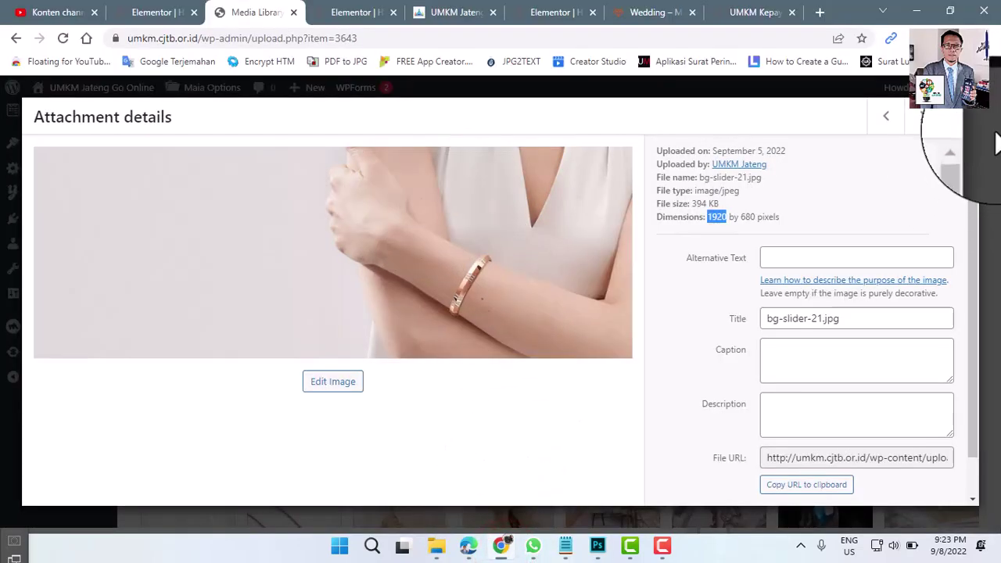
click(966, 119)
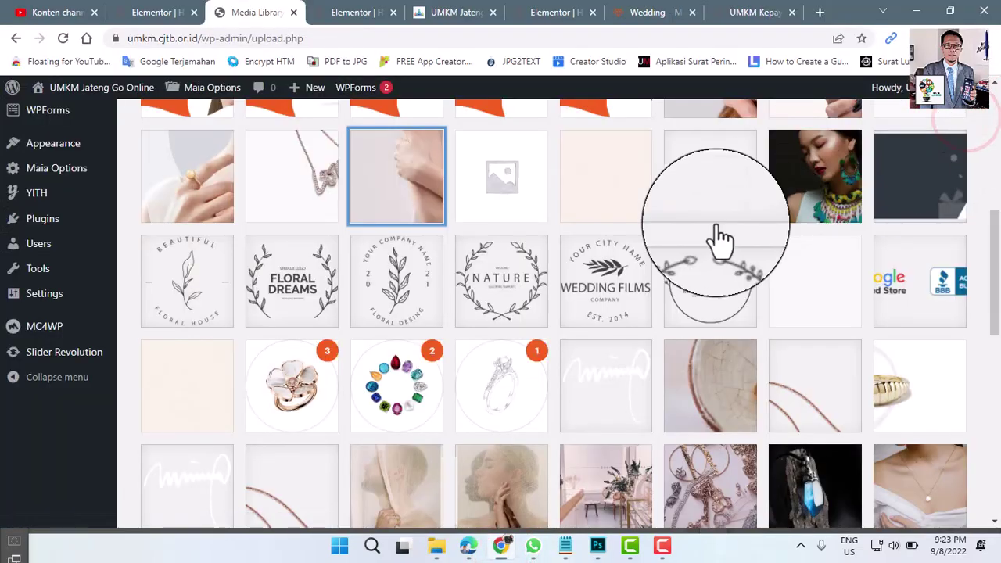
scroll(715, 240, up, 8)
click(448, 13)
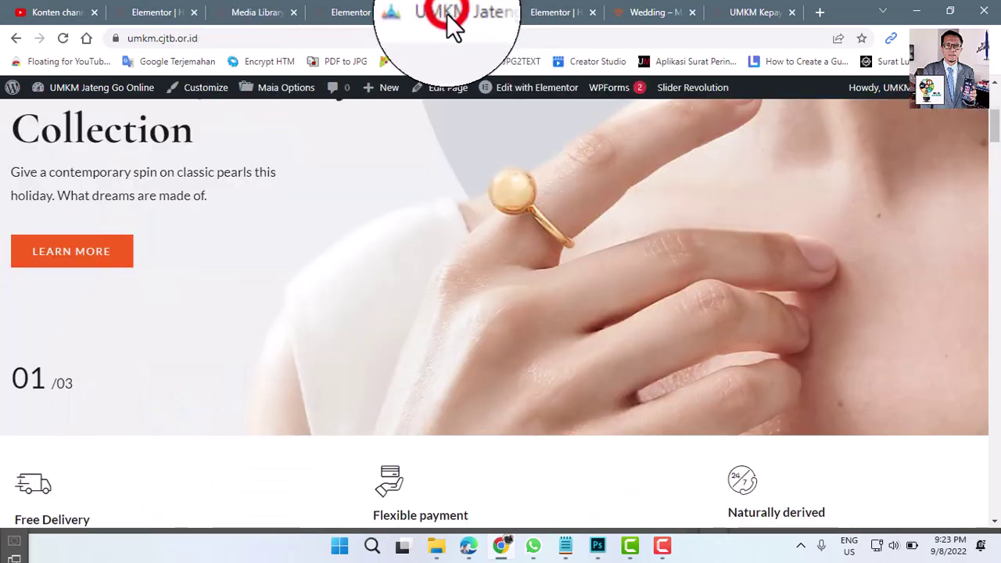
scroll(469, 309, down, 3)
scroll(443, 318, down, 3)
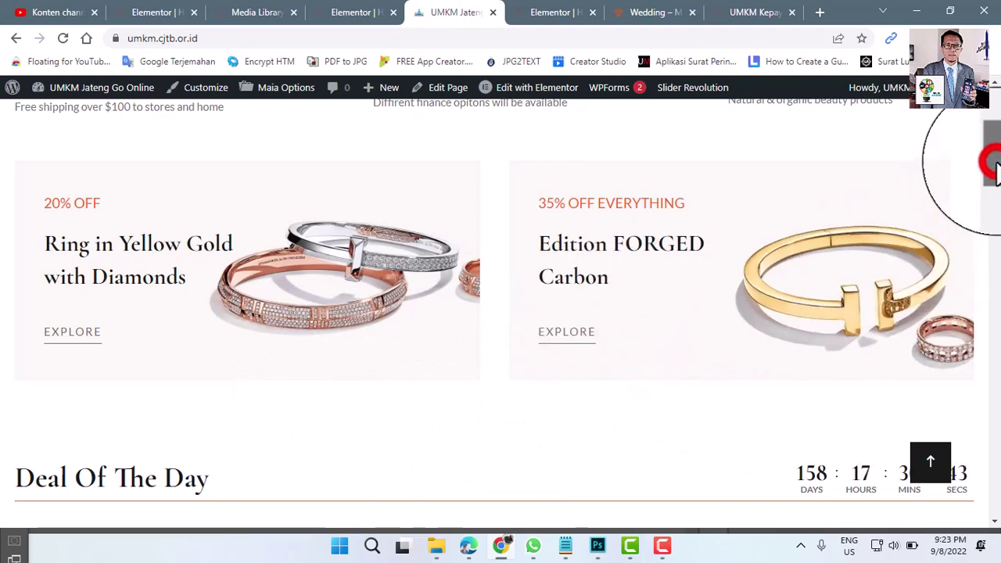
drag(995, 166, 997, 175)
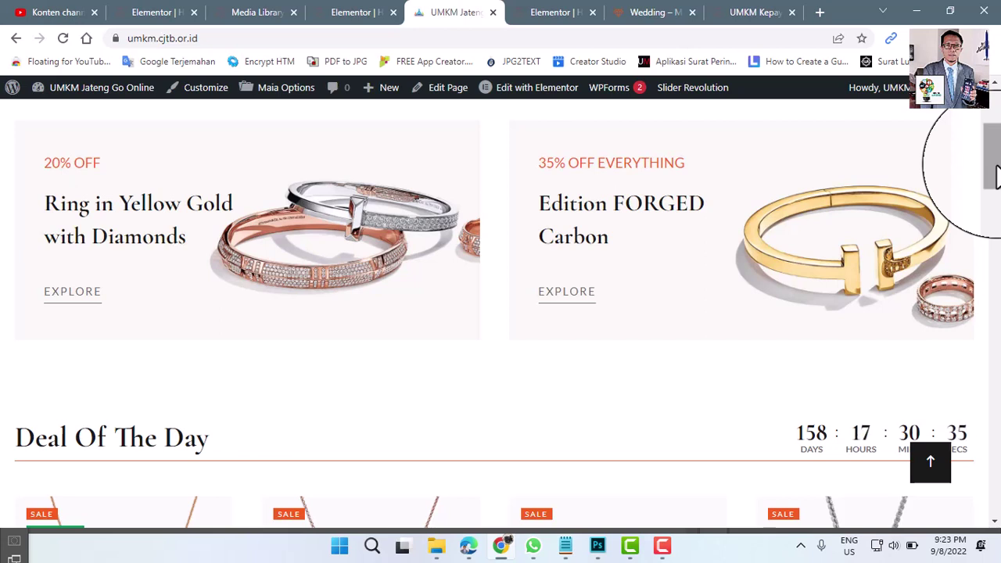
key(super+shift+s)
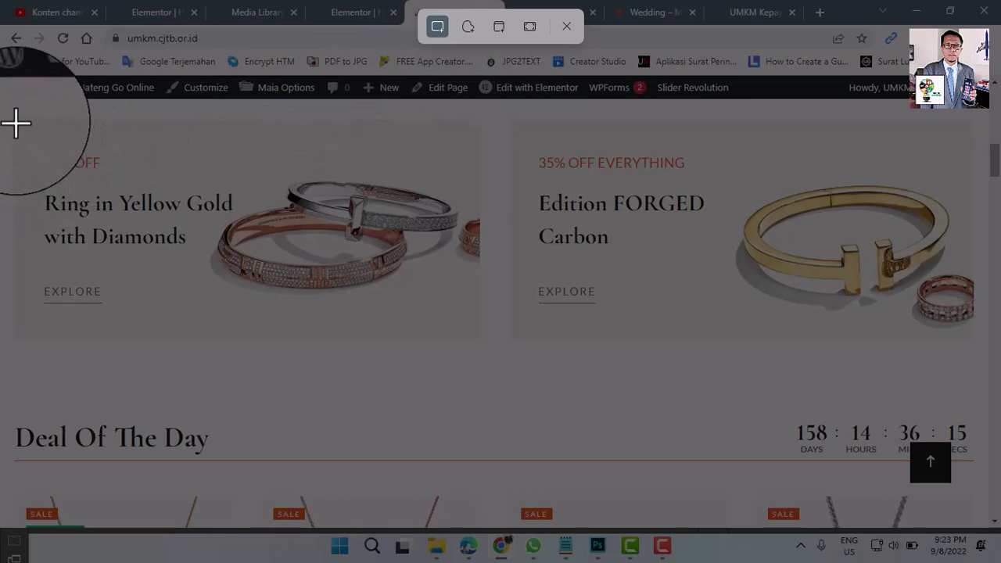
drag(16, 120, 480, 341)
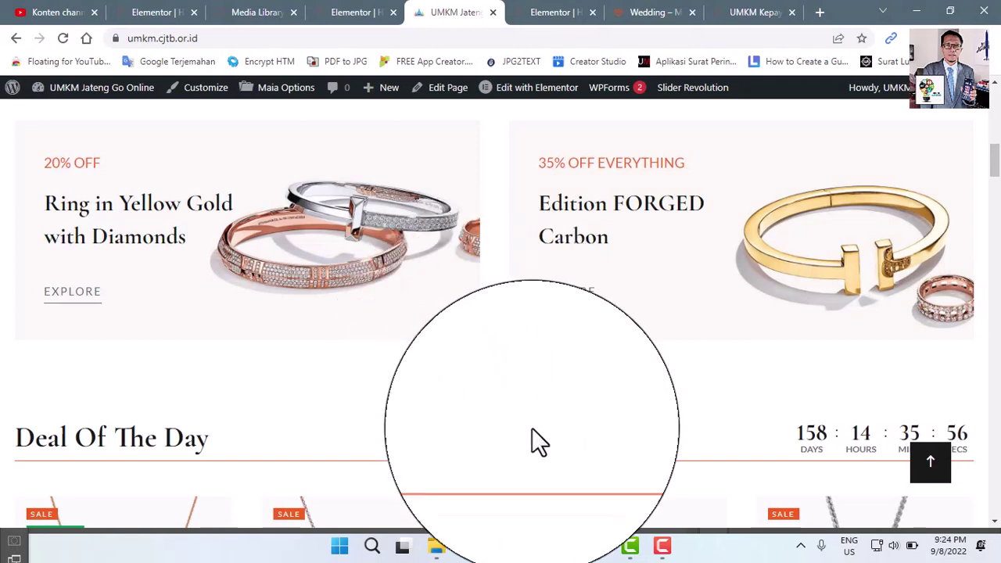
Switch to Photoshop and create a new transparent document from the 634 x 300 px Clipboard preset.
click(598, 546)
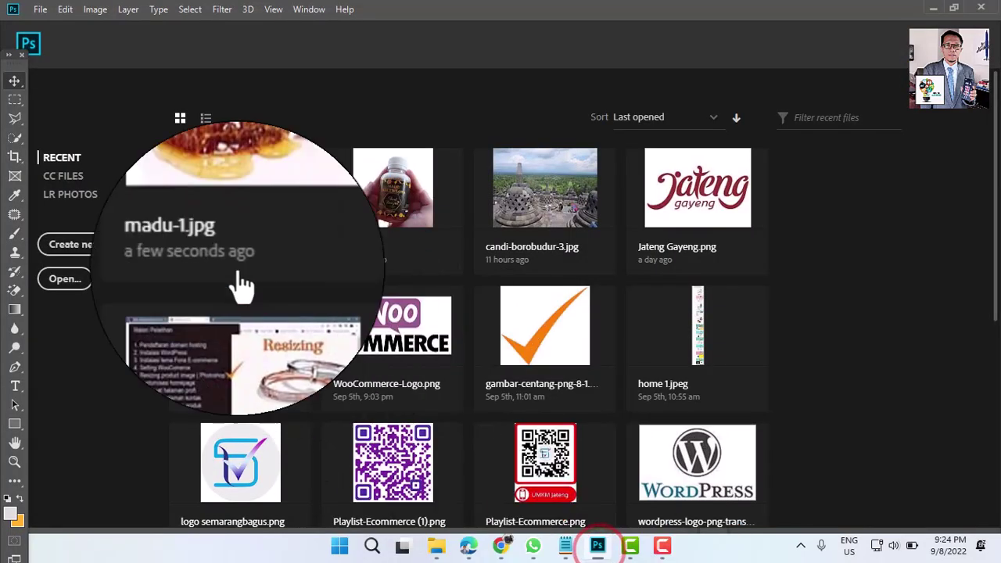
click(86, 245)
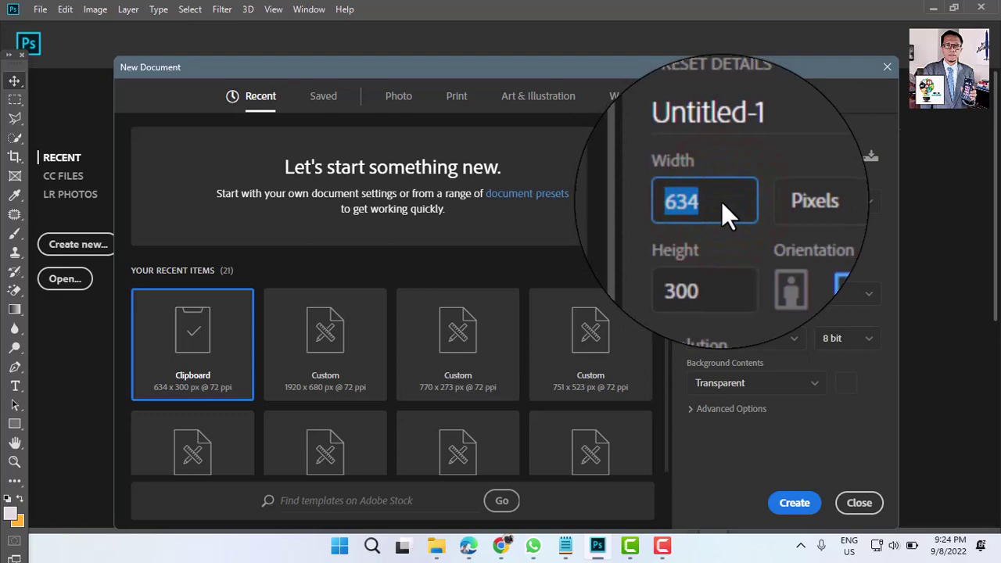
click(798, 510)
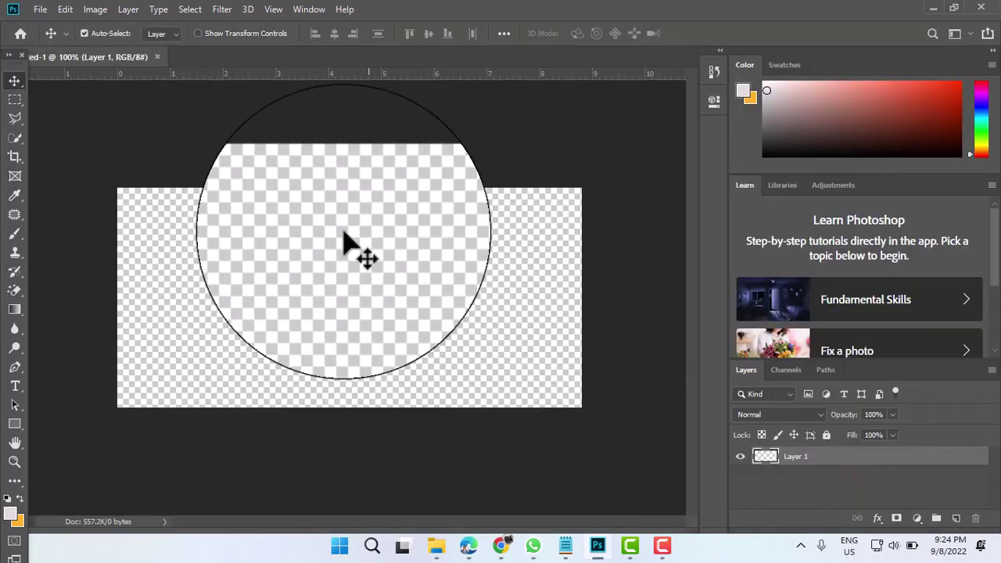
Switch to Chrome and browse the WordPress Media Library for the bracelet banner image, loading more media items.
click(501, 545)
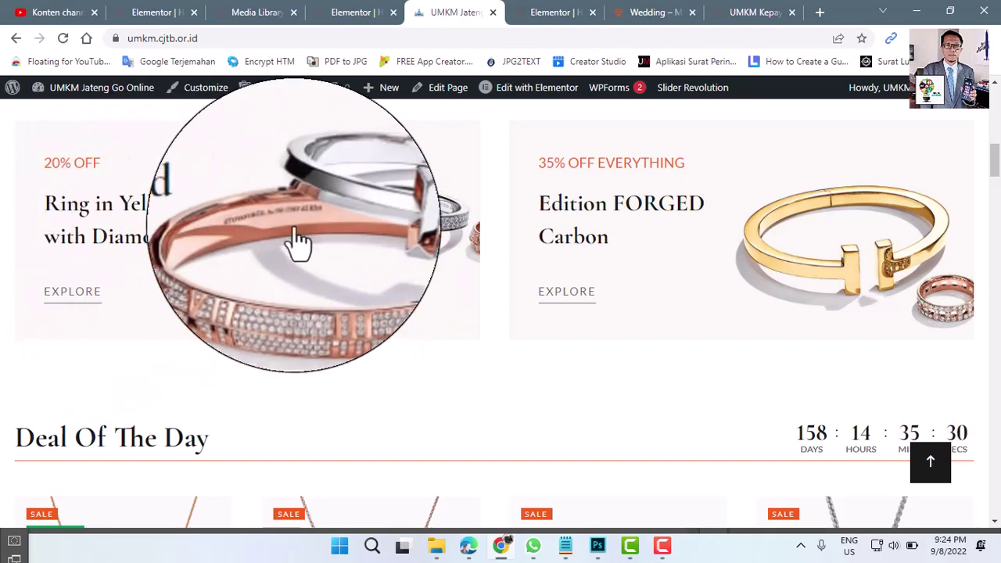
click(254, 11)
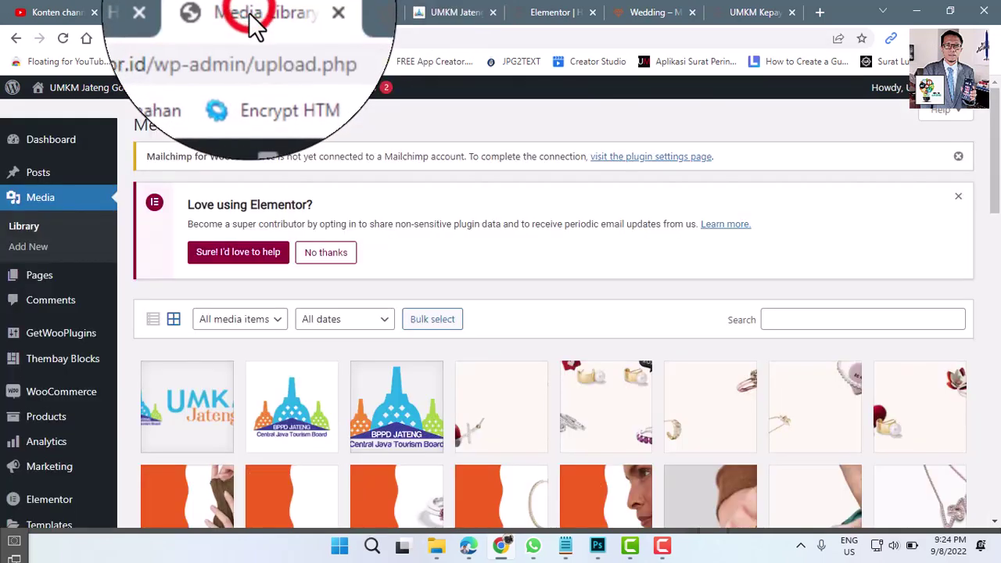
scroll(348, 348, down, 4)
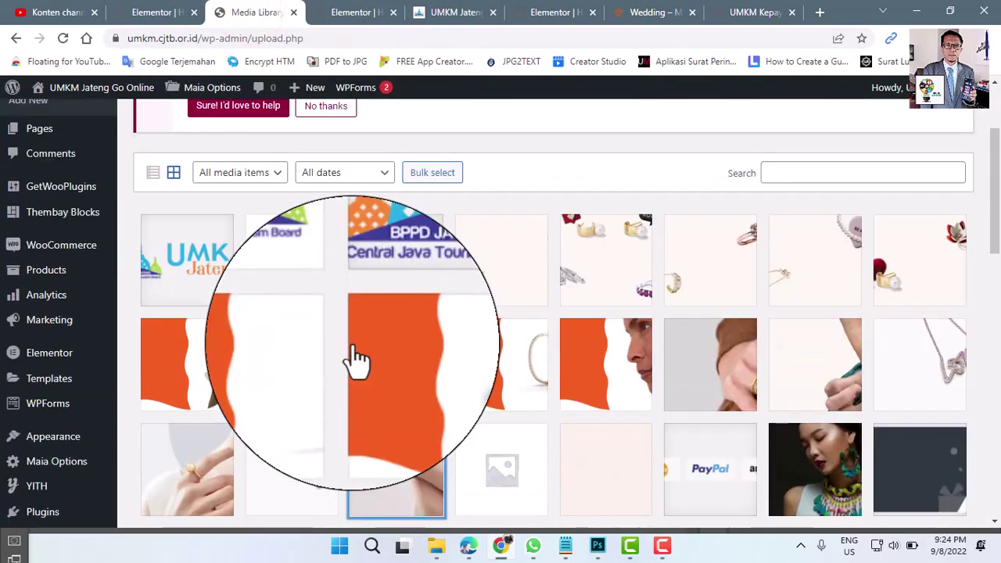
scroll(356, 359, down, 5)
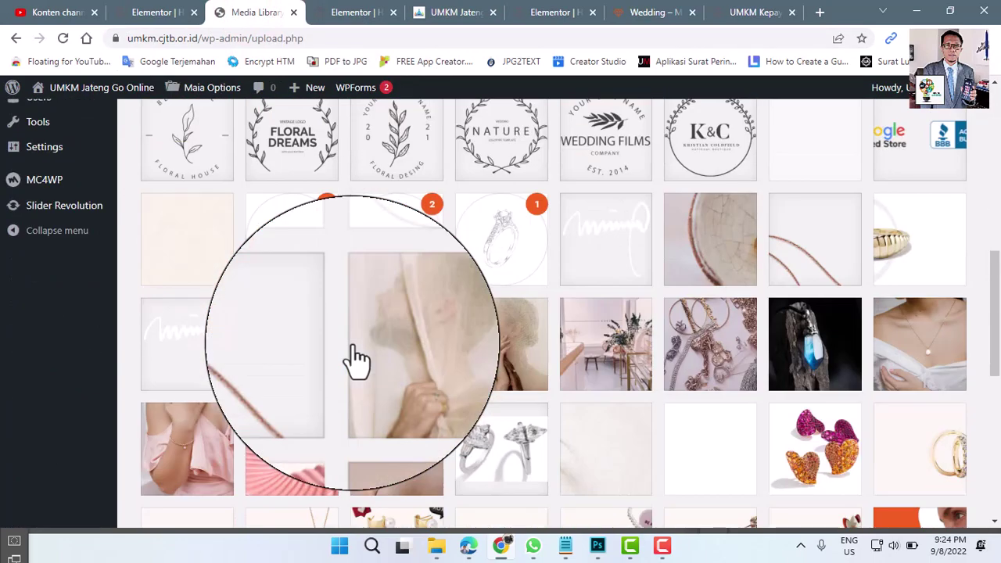
scroll(356, 360, down, 2)
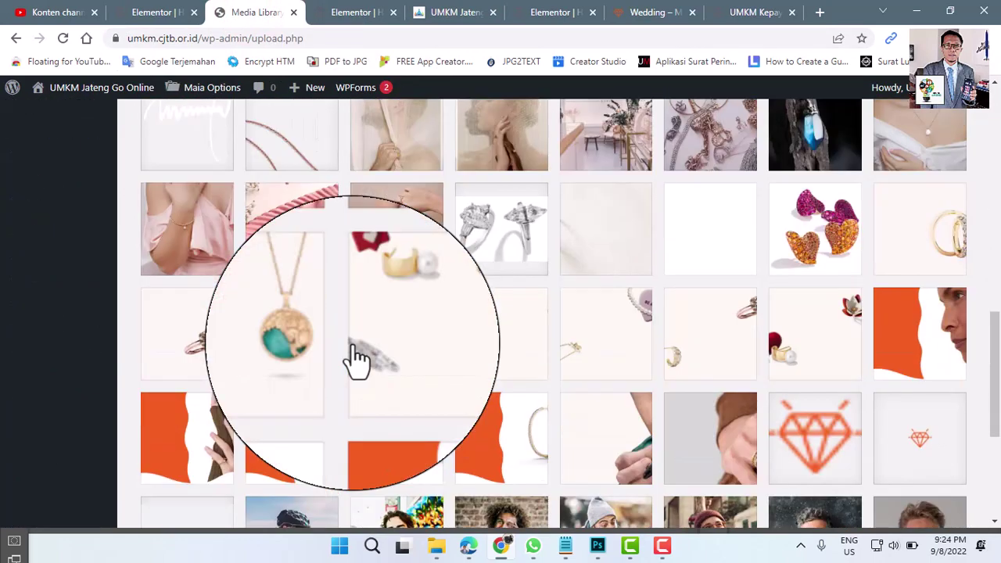
scroll(356, 360, down, 3)
scroll(356, 360, down, 1)
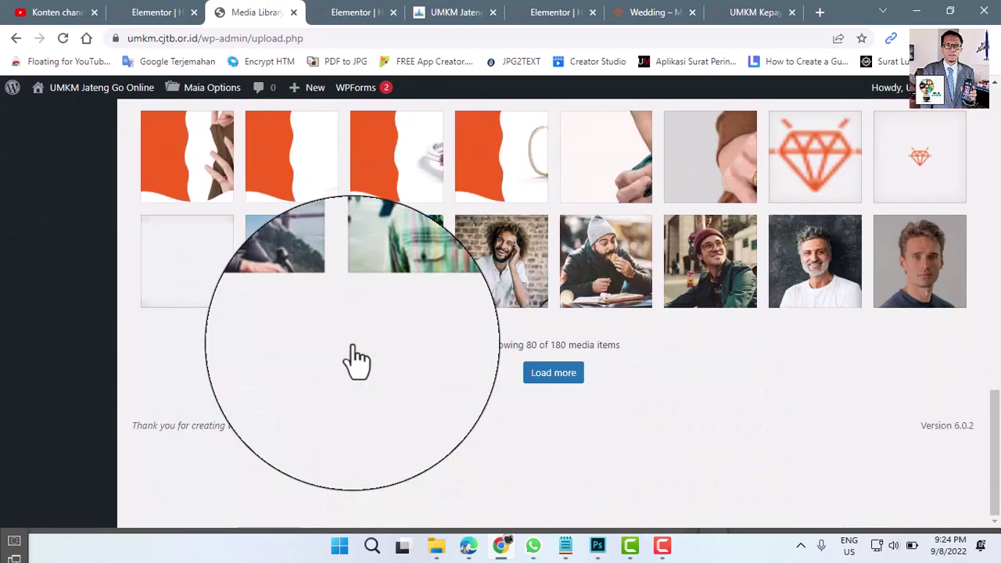
click(555, 374)
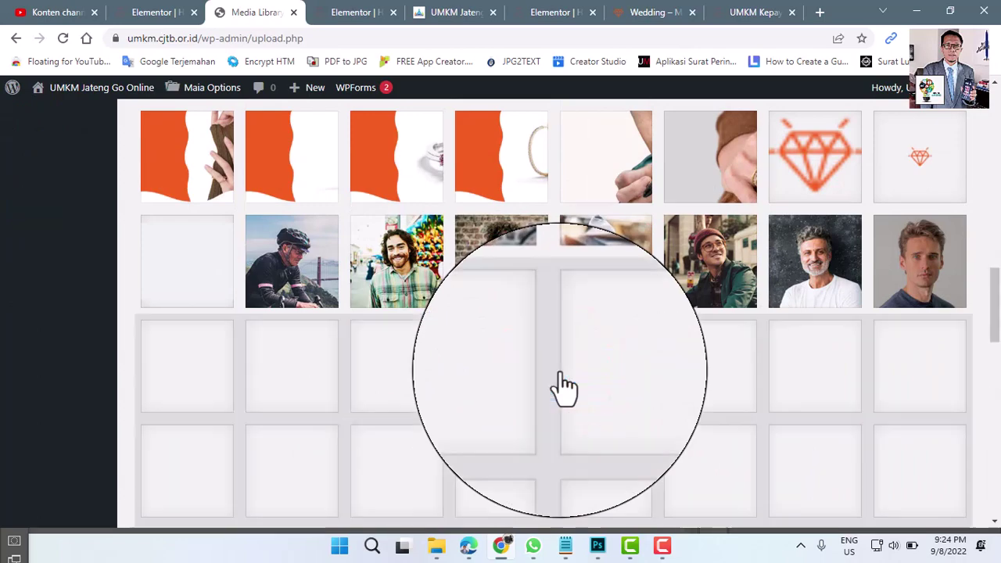
Open the attachment details of the two-bracelet banner image and compare it with the banner on the homepage.
scroll(516, 345, down, 1)
scroll(501, 340, down, 2)
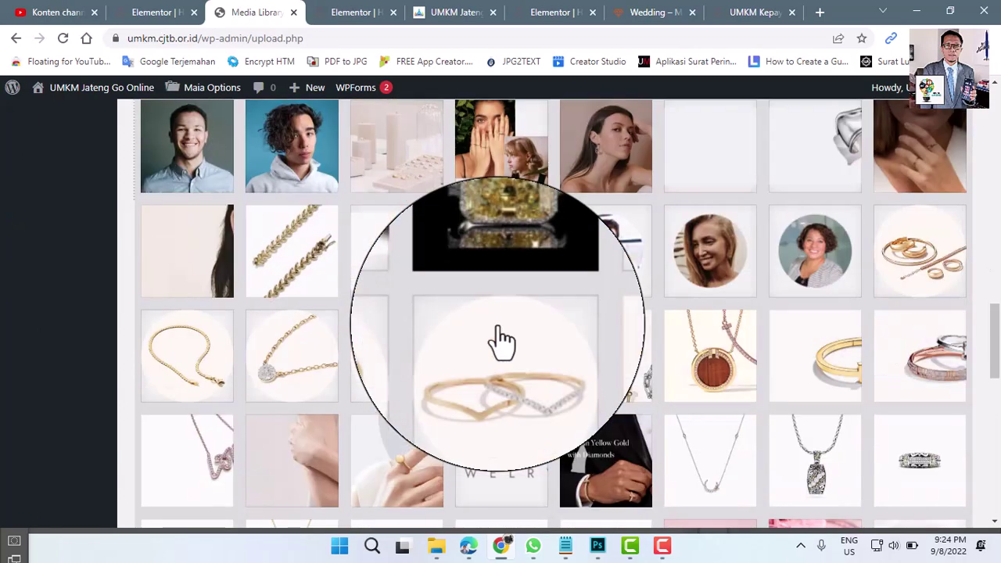
scroll(500, 341, down, 1)
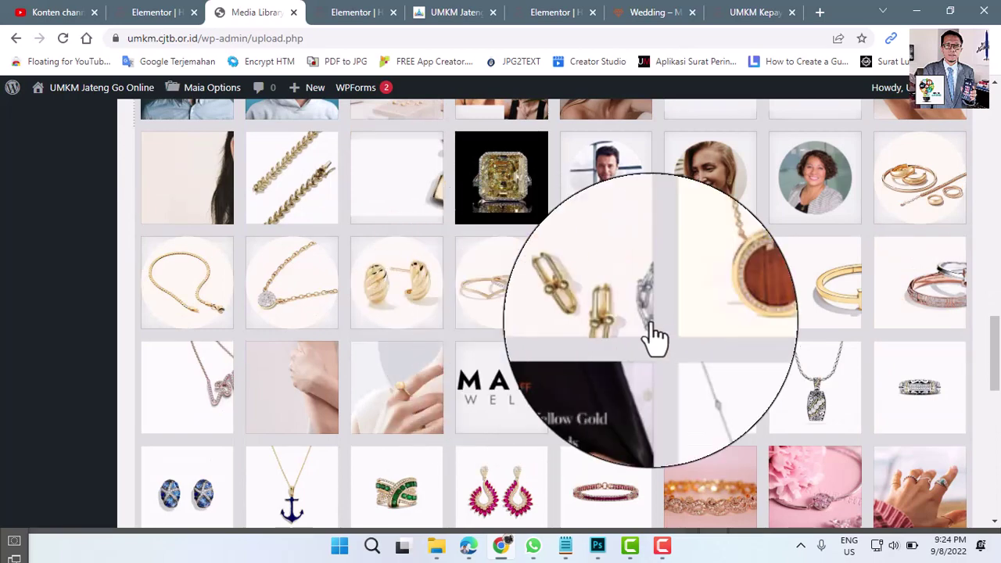
click(941, 306)
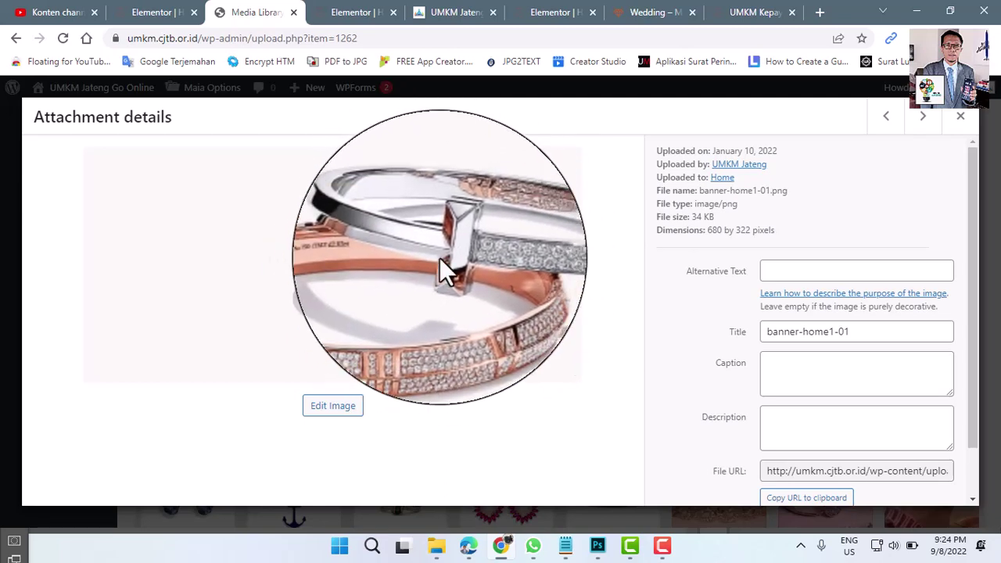
click(462, 10)
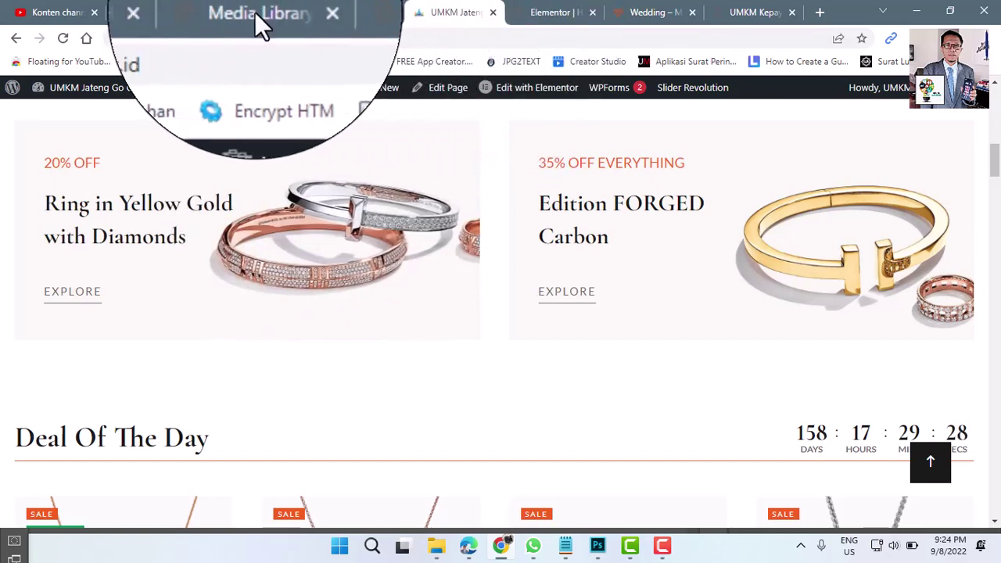
click(255, 11)
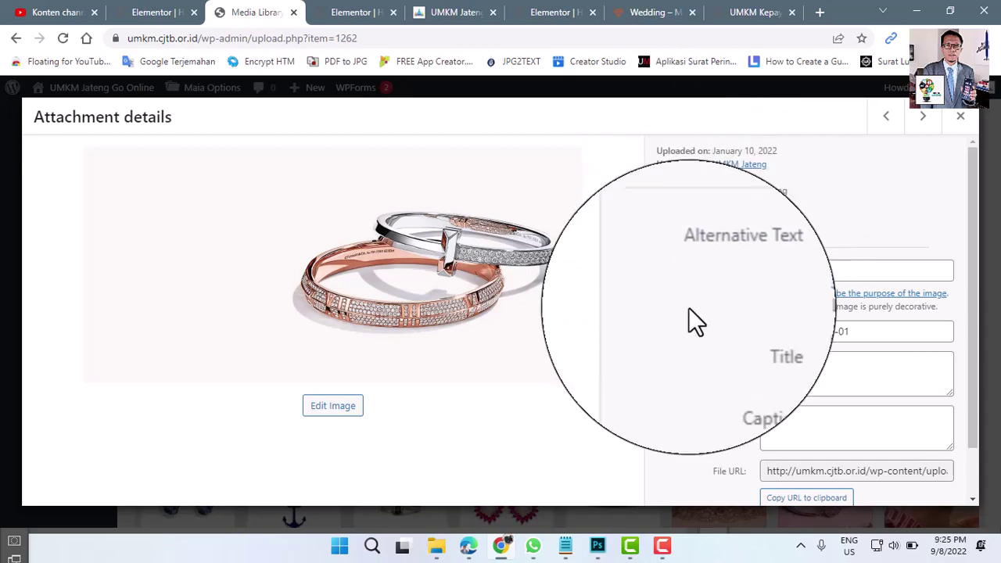
Switch to Photoshop and resize the blank document to a width of 680 px with proportional height.
click(597, 545)
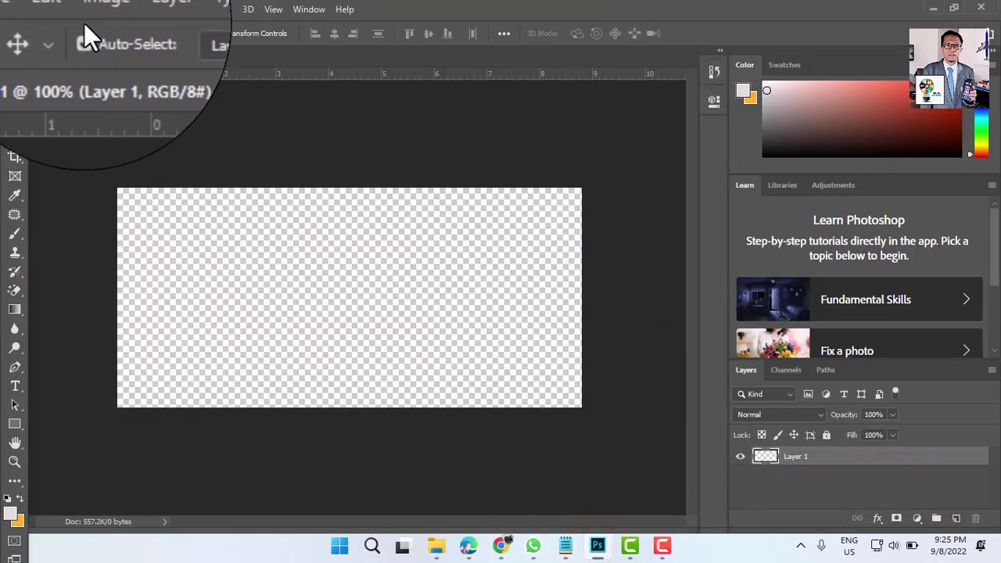
click(91, 9)
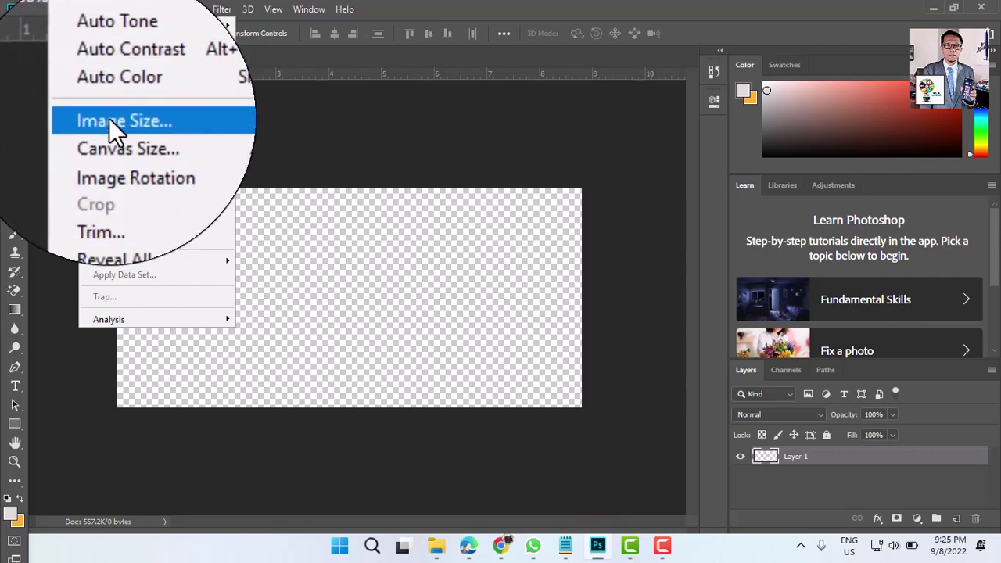
click(109, 119)
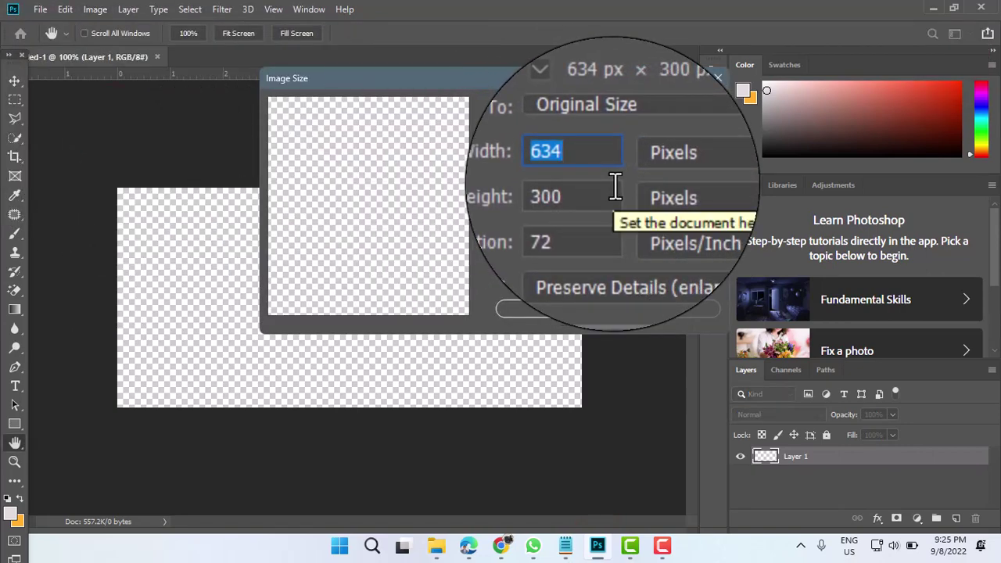
text(680)
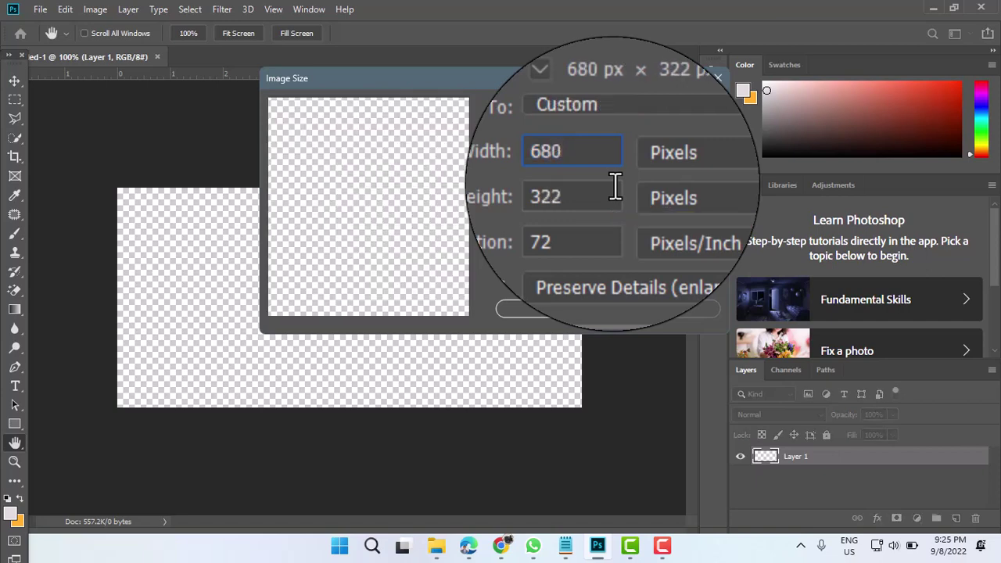
key(Return)
key(v)
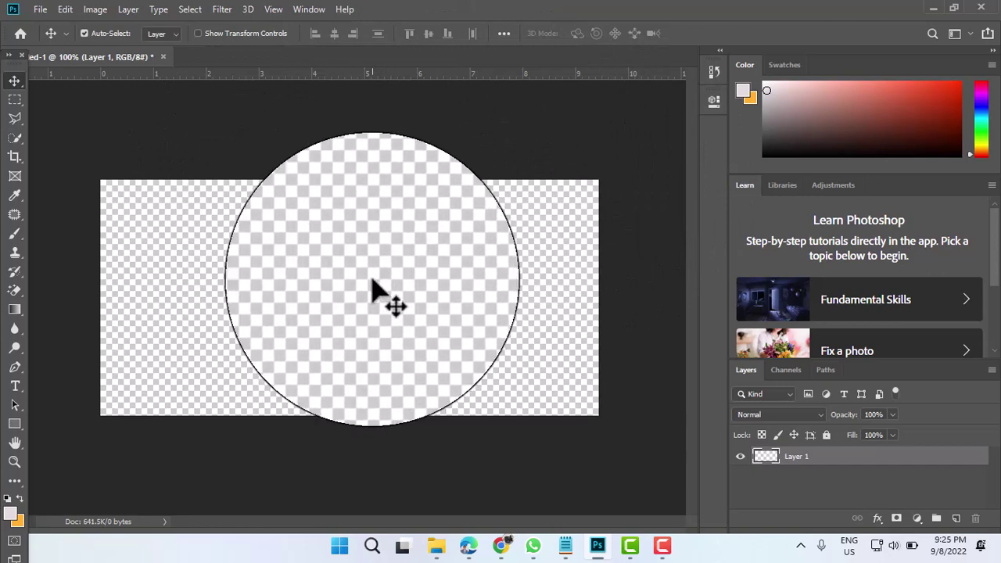
click(14, 81)
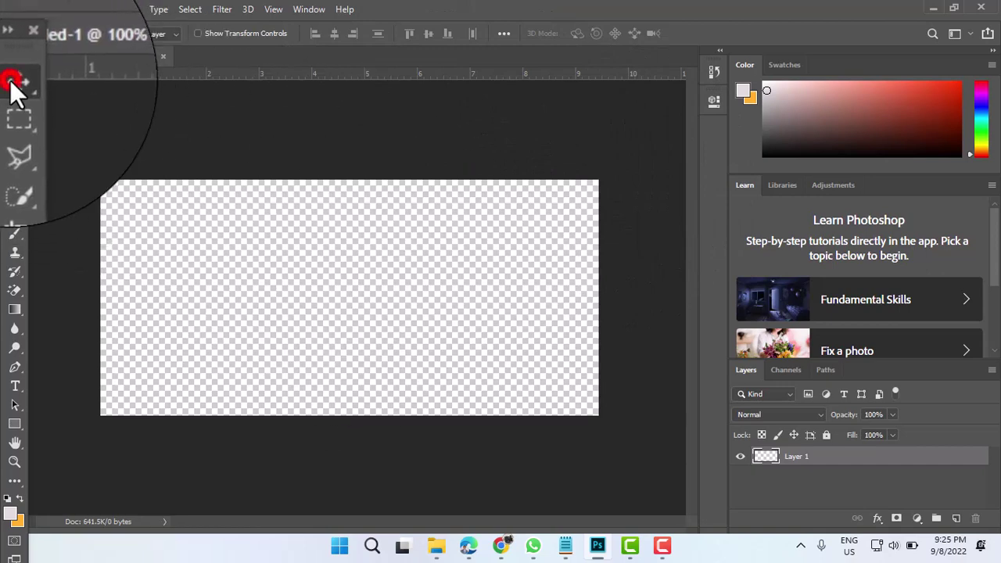
click(187, 134)
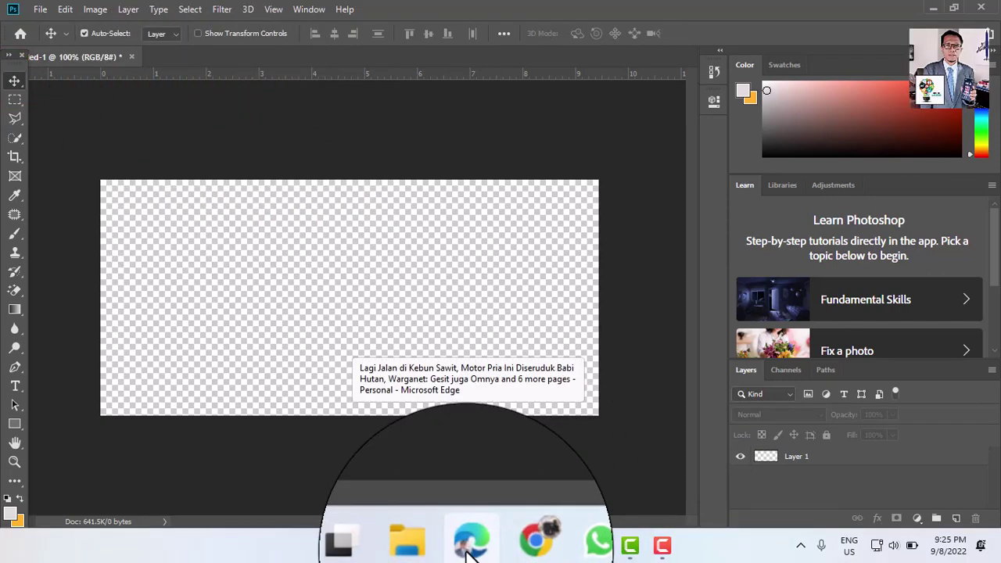
Switch to Chrome and copy the banner-home1-01 bracelet image from its attachment details.
click(501, 545)
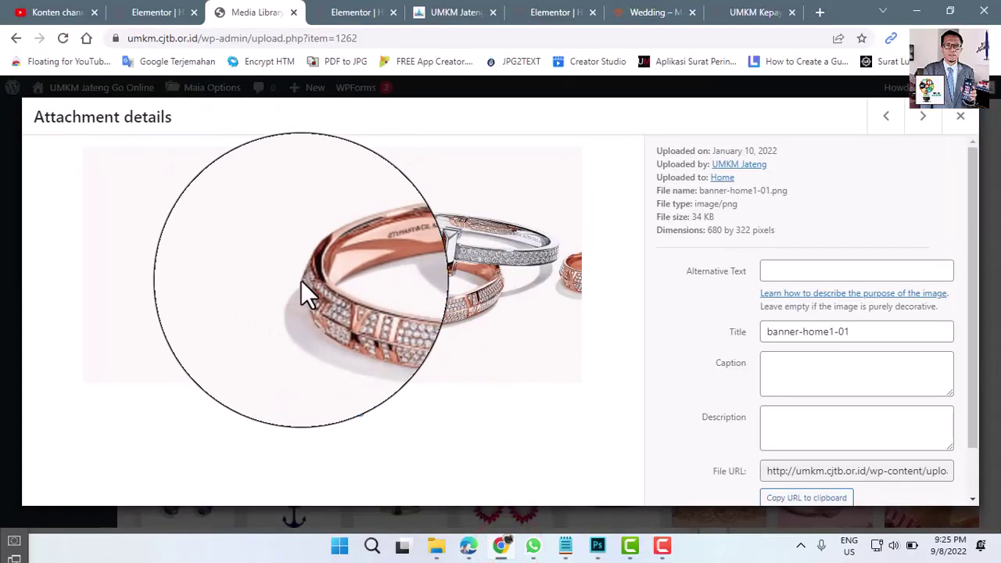
right_click(216, 247)
click(262, 299)
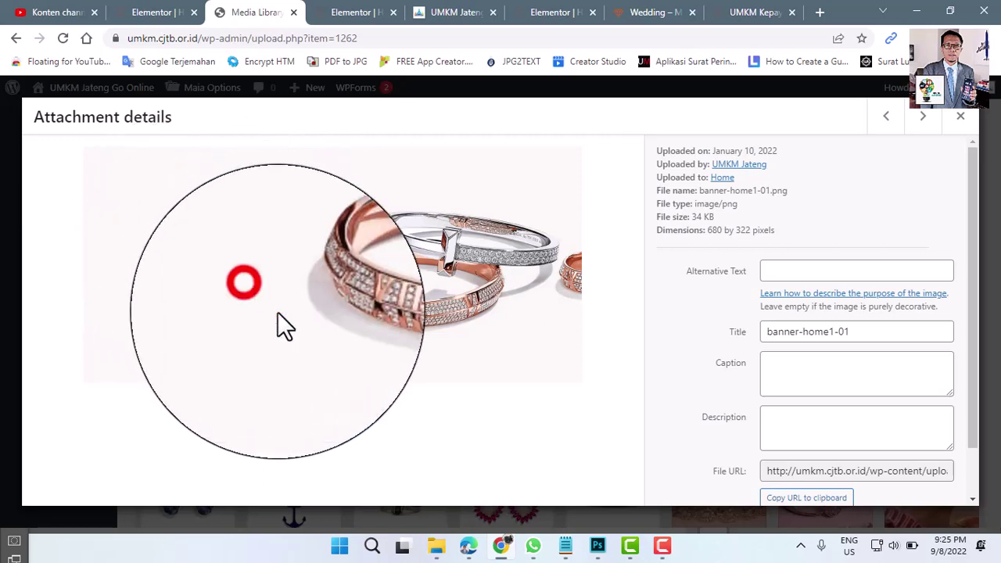
Switch to Photoshop, paste the bracelet banner into the blank document and sample its pale background as the foreground color.
click(598, 546)
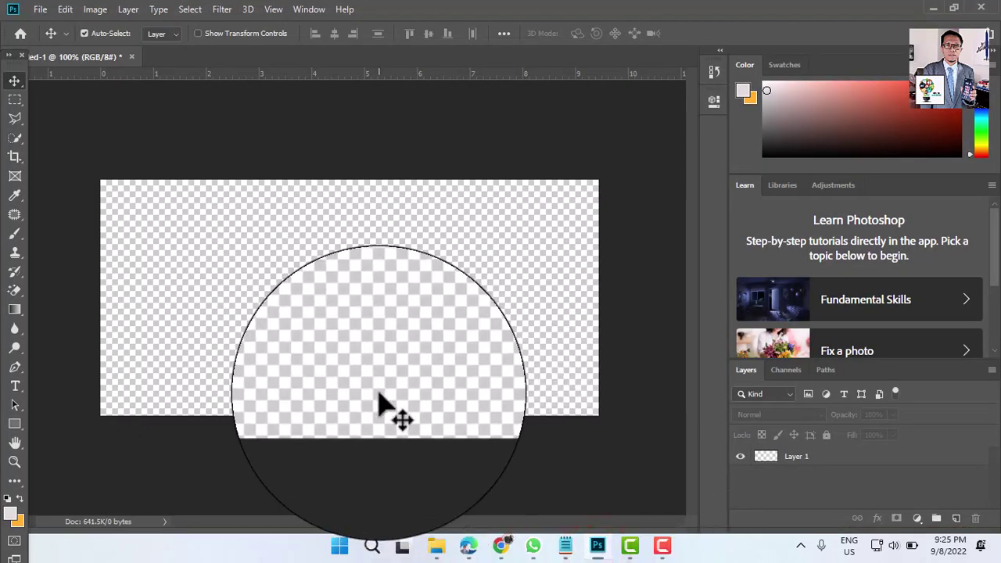
key(ctrl+v)
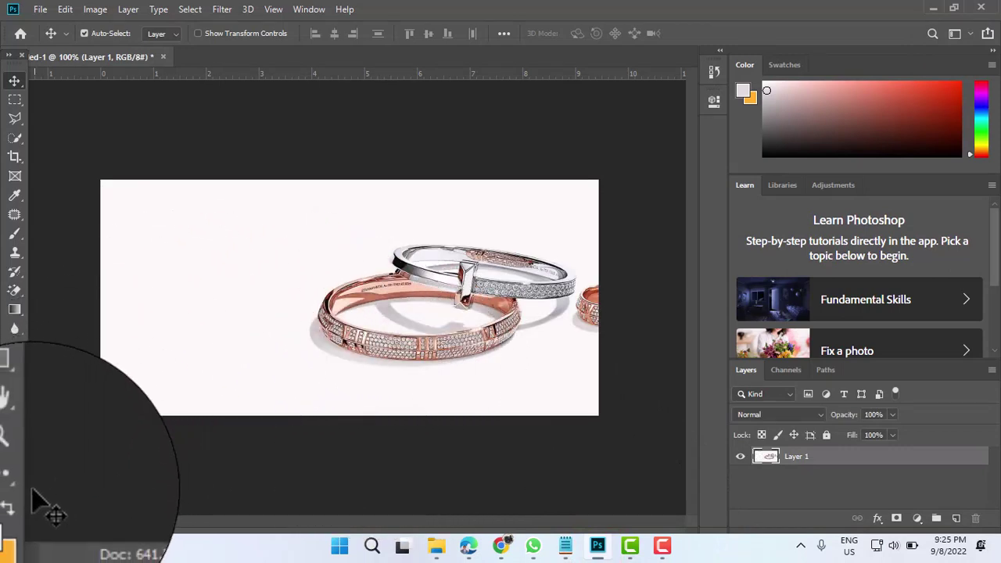
click(9, 515)
click(216, 272)
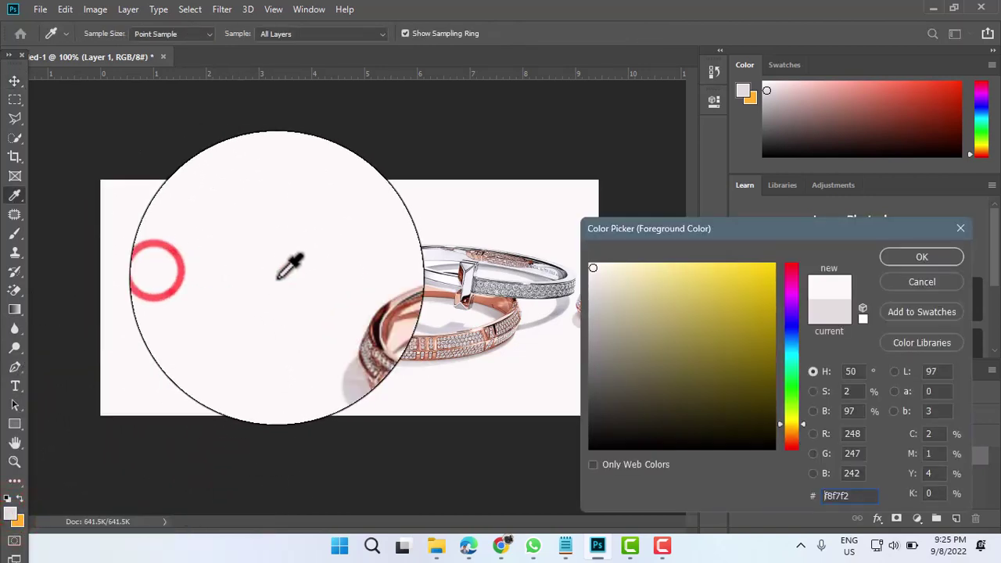
click(921, 256)
key(v)
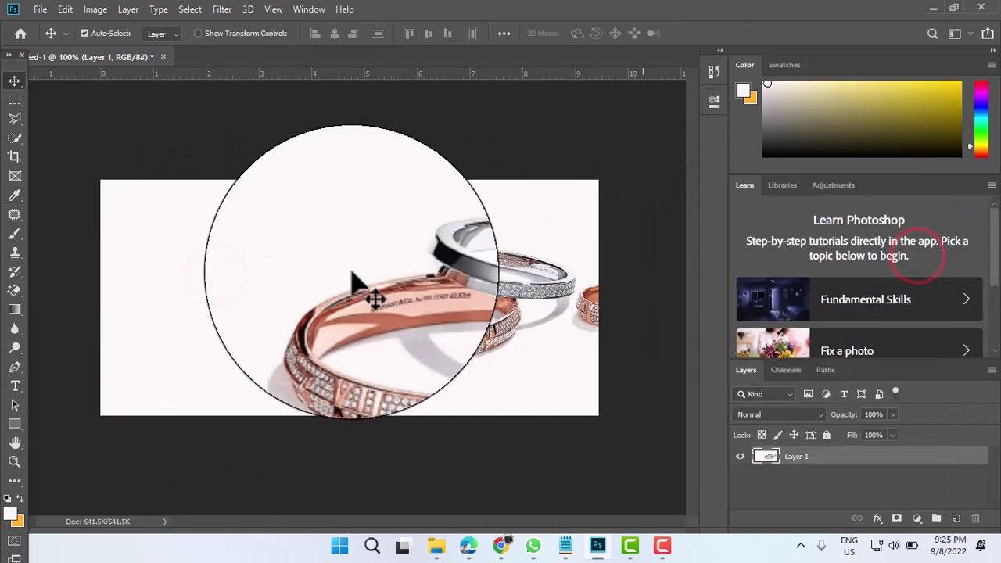
Paint over the bracelets with the Brush tool in the sampled color until the whole canvas is plain.
click(15, 235)
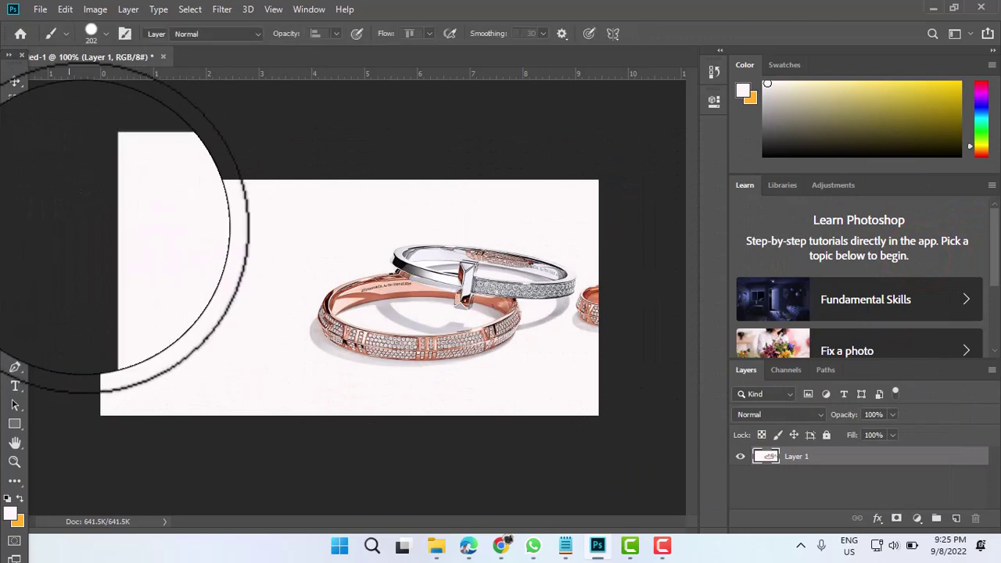
mouse_move(125, 220)
mouse_down()
mouse_move(576, 225)
mouse_move(579, 264)
mouse_move(512, 289)
mouse_move(197, 330)
mouse_move(129, 360)
mouse_move(338, 368)
mouse_up()
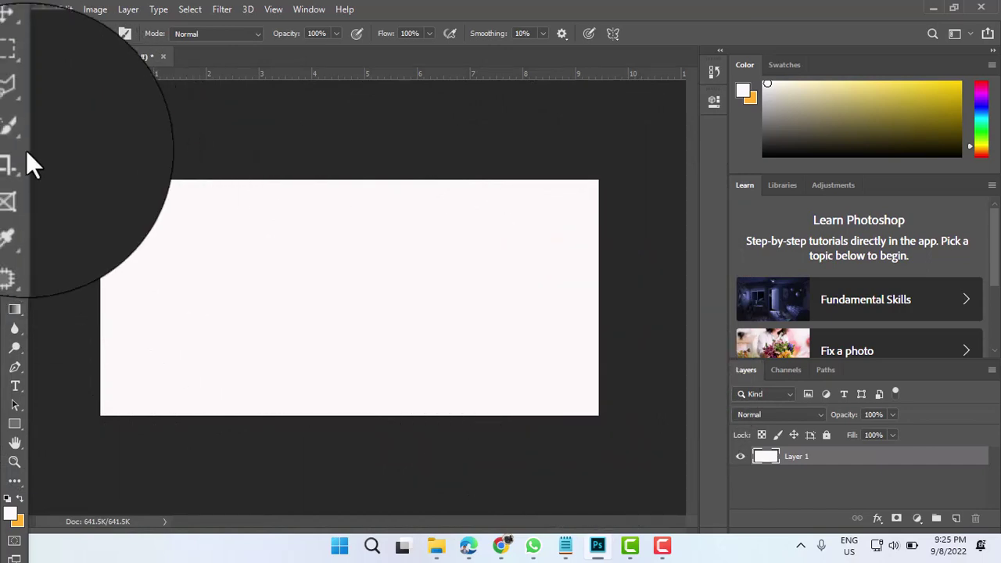
click(16, 81)
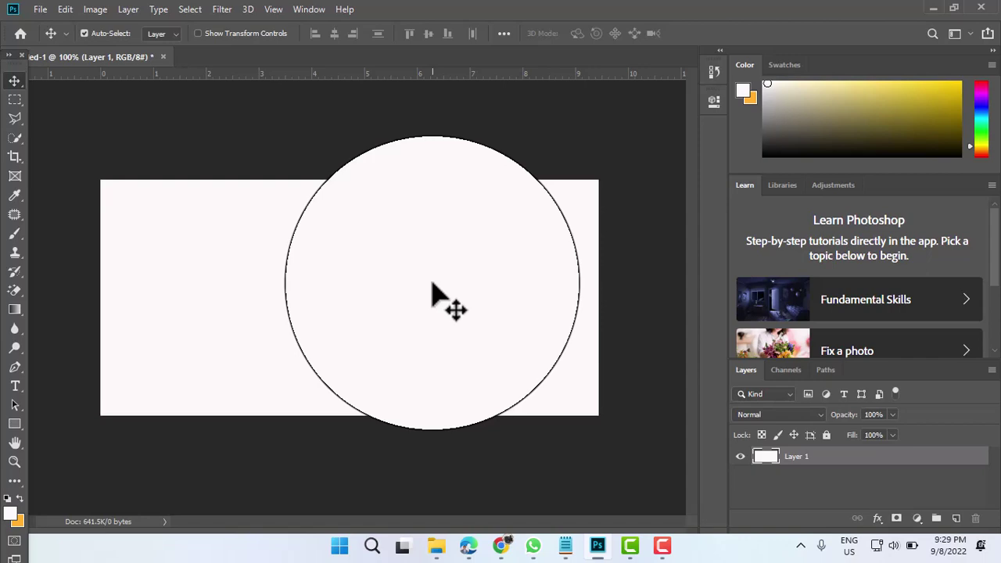
Switch to Chrome and upload sambal-botol.jpg from the UMKM images folder to Adobe Express's background remover.
click(501, 546)
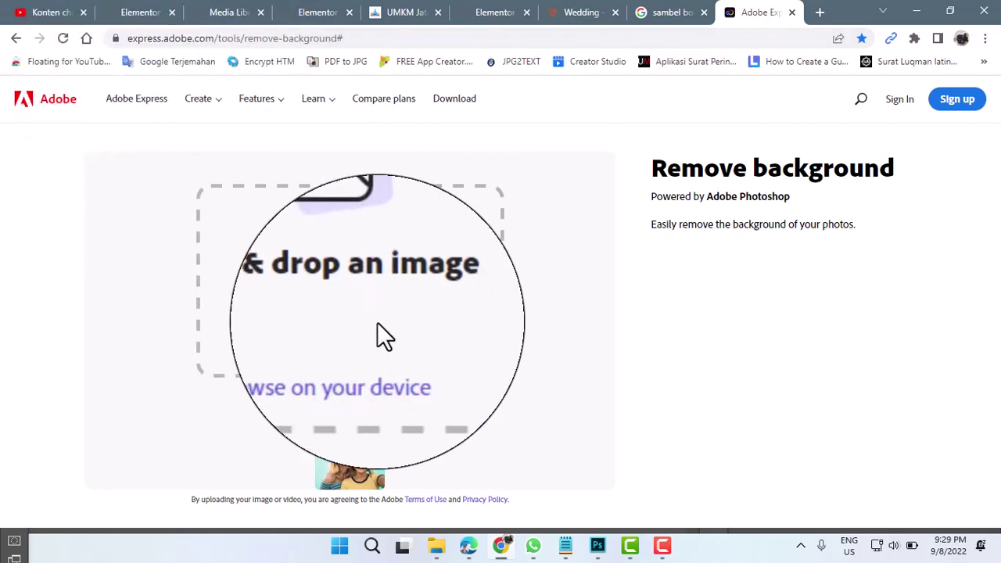
click(340, 357)
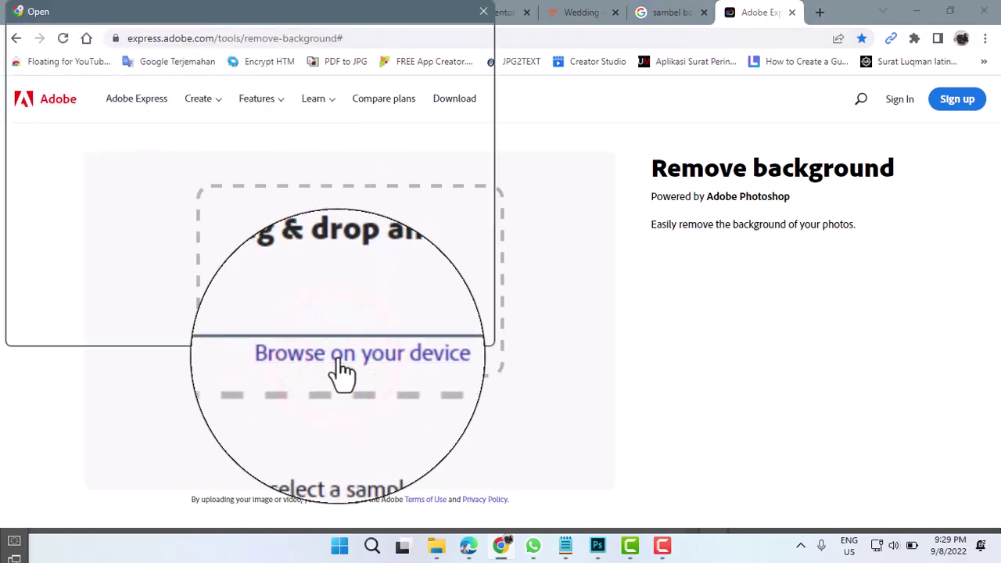
scroll(232, 227, down, 3)
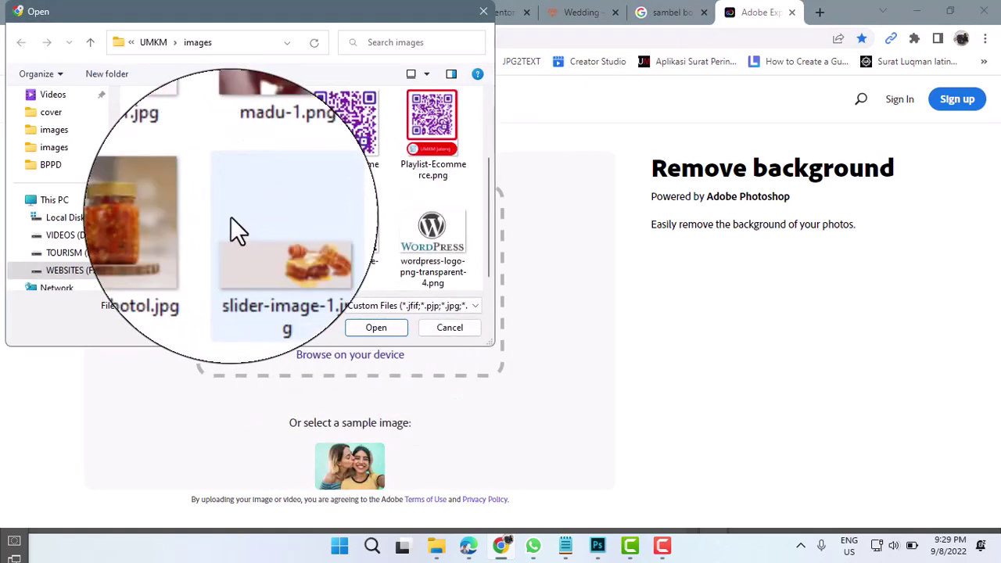
click(174, 225)
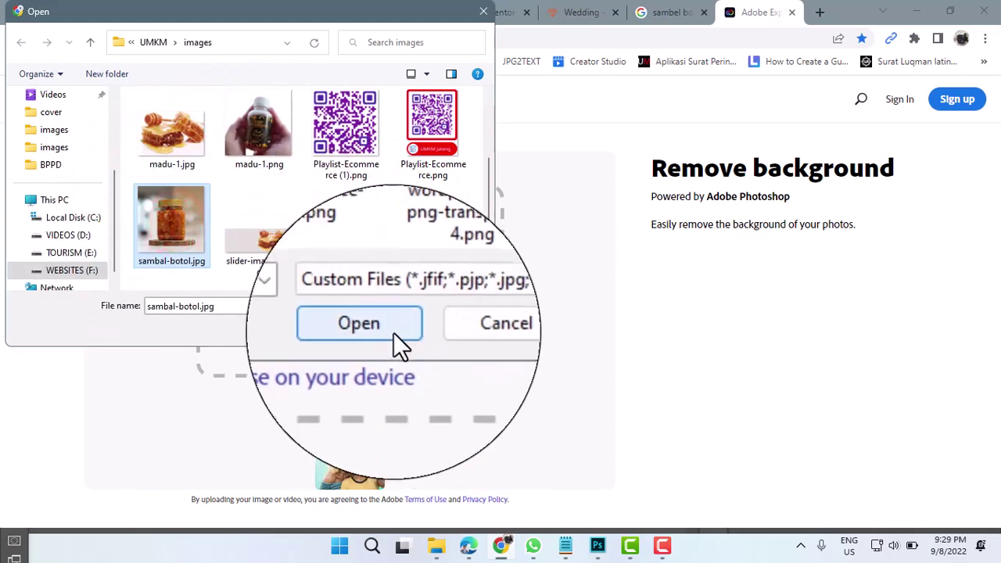
click(378, 328)
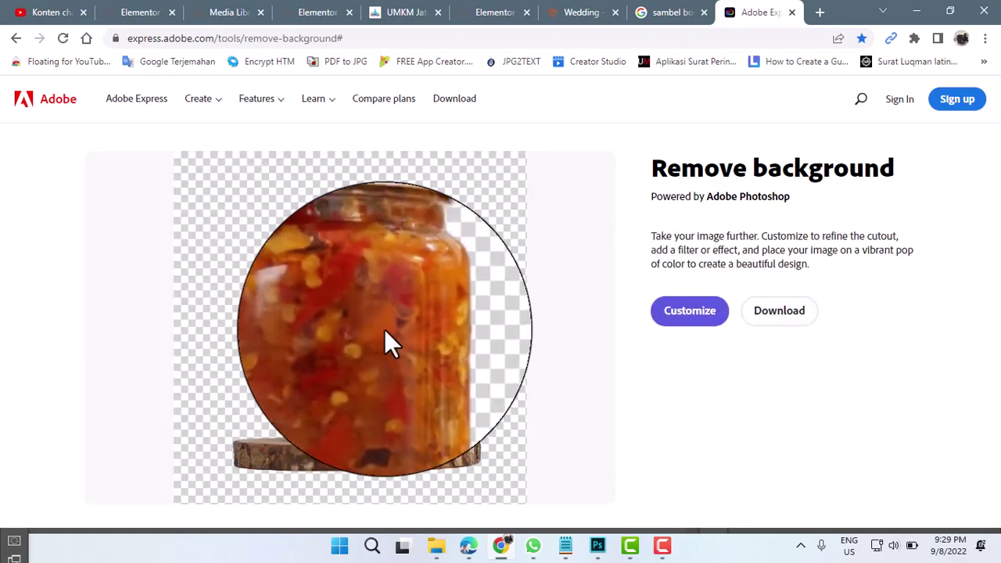
Save the jar cutout as sambal-botol.png in the UMKM images folder.
right_click(385, 329)
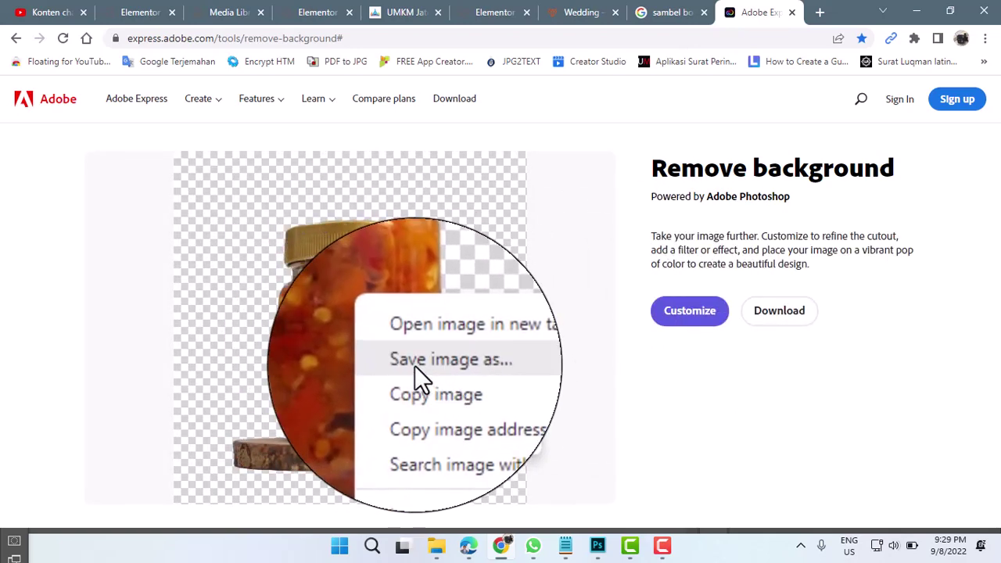
click(415, 366)
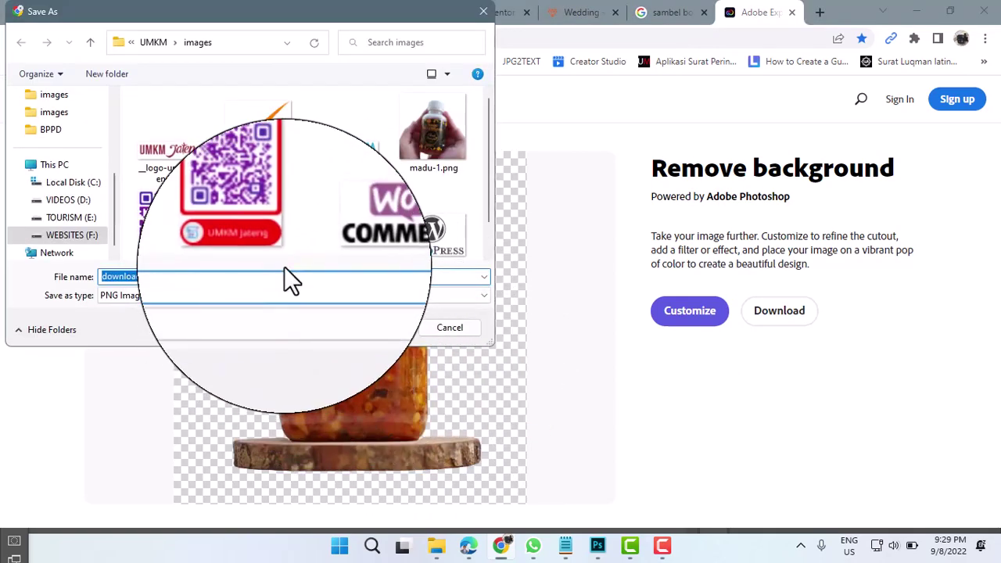
text(sambal)
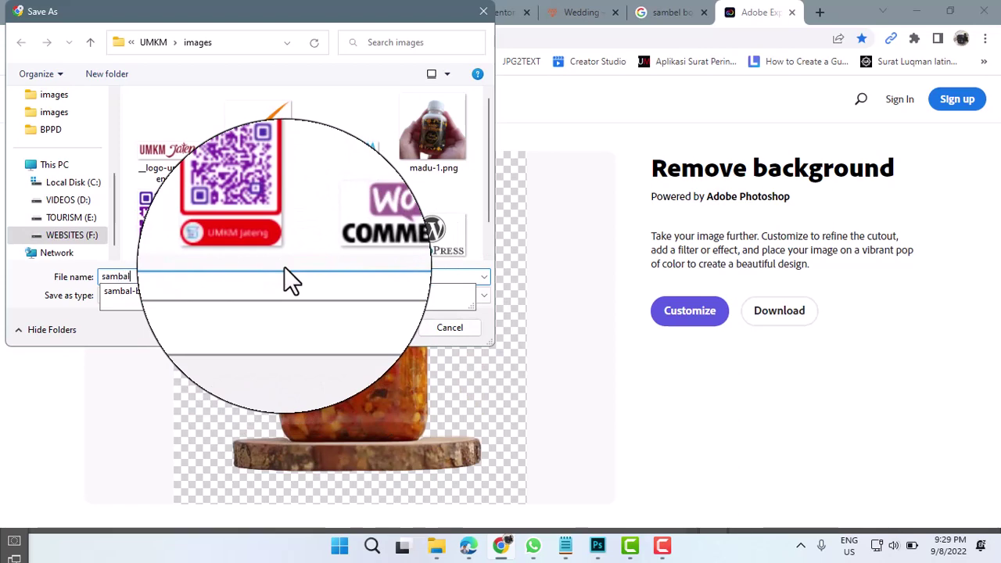
text(-b)
click(241, 324)
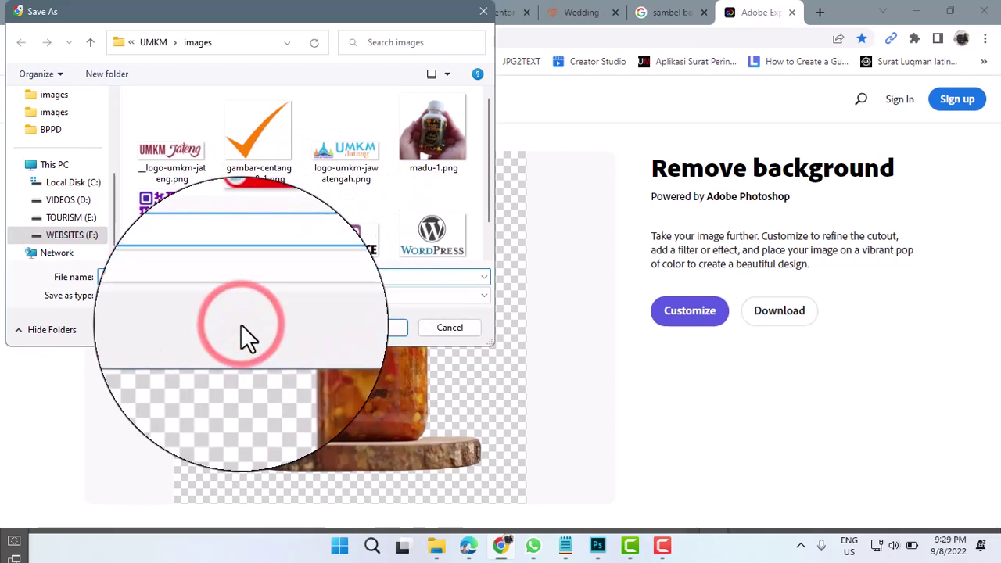
click(372, 323)
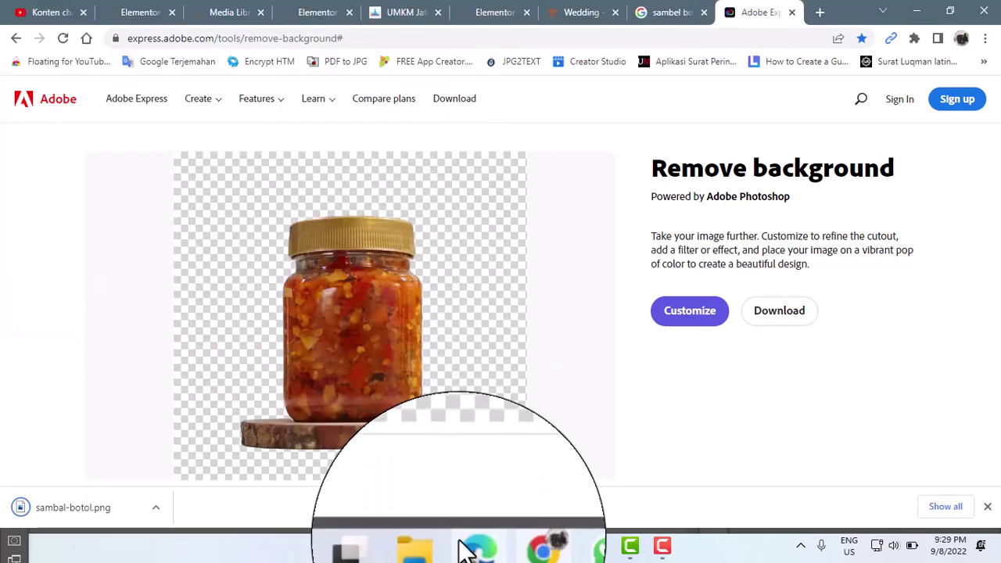
Switch to File Explorer and open sambal-botol.png from the images folder in Photoshop.
mouse_move(437, 547)
click(383, 489)
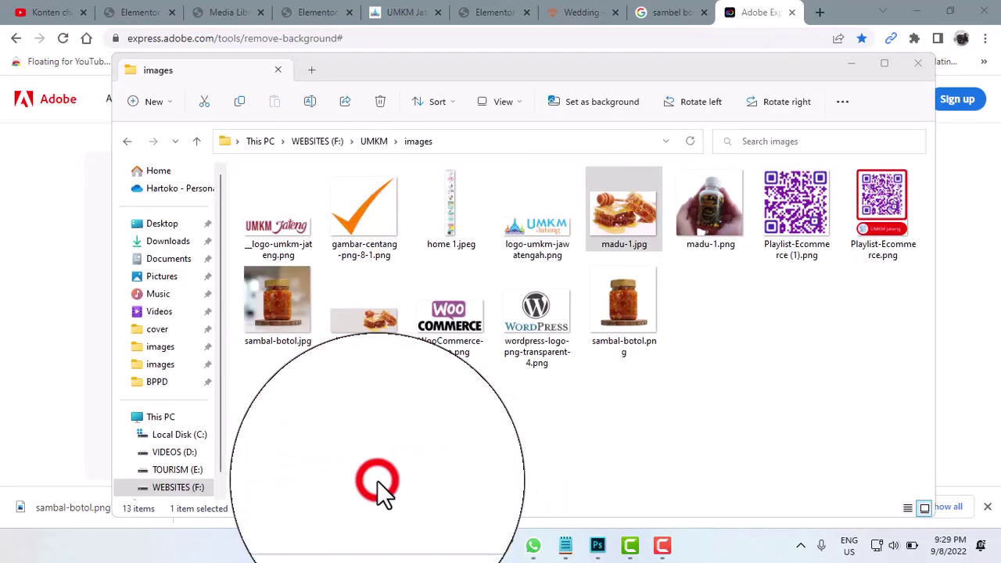
click(623, 311)
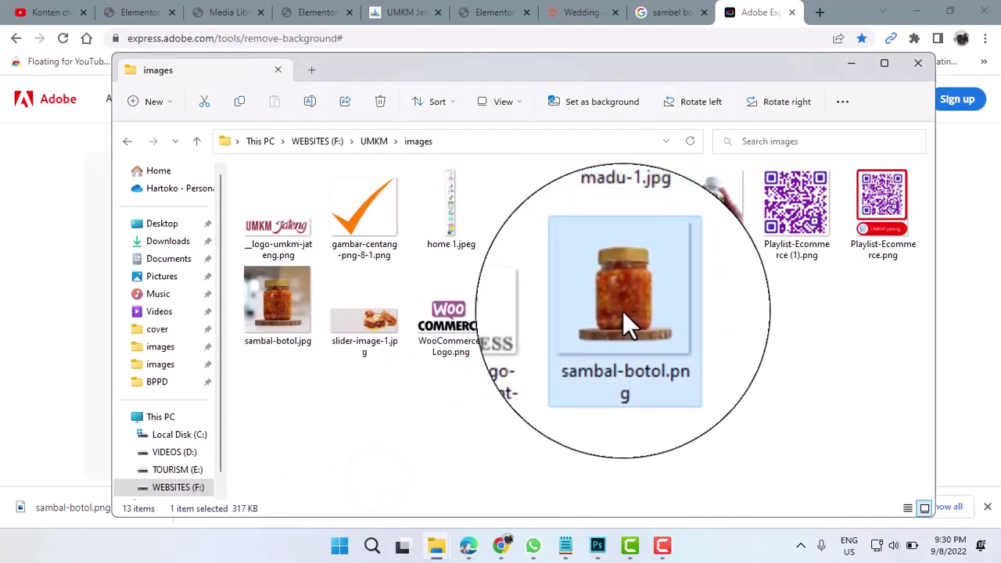
right_click(622, 311)
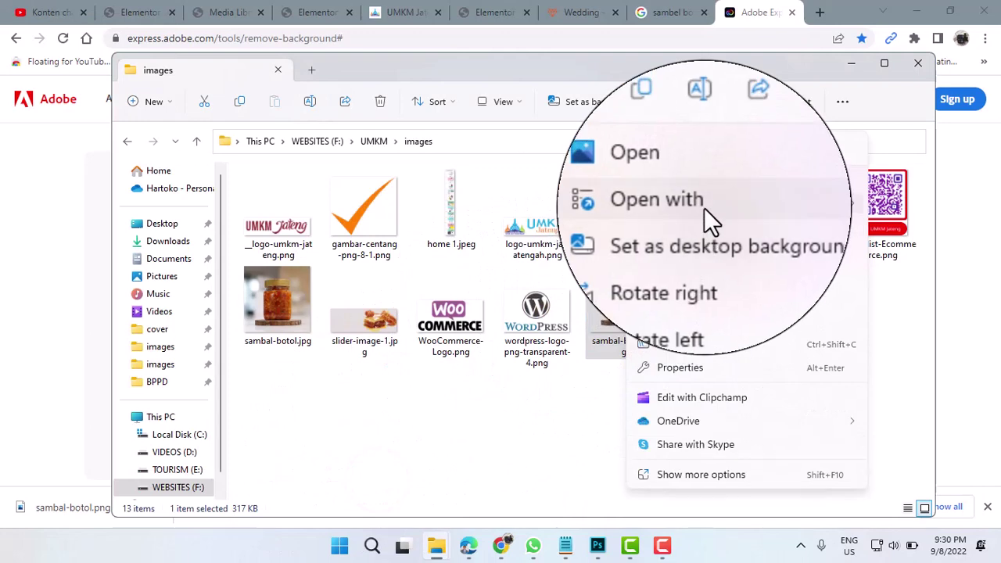
mouse_move(704, 207)
click(535, 212)
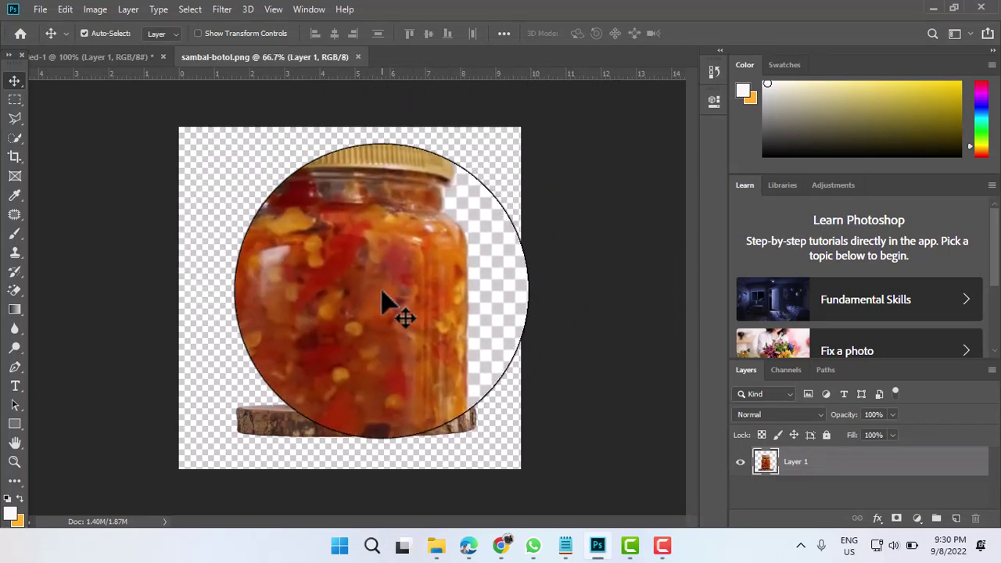
Check the banner document's pixel dimensions and resize the sambal-botol.png image proportionally to a height of 322 px.
click(121, 61)
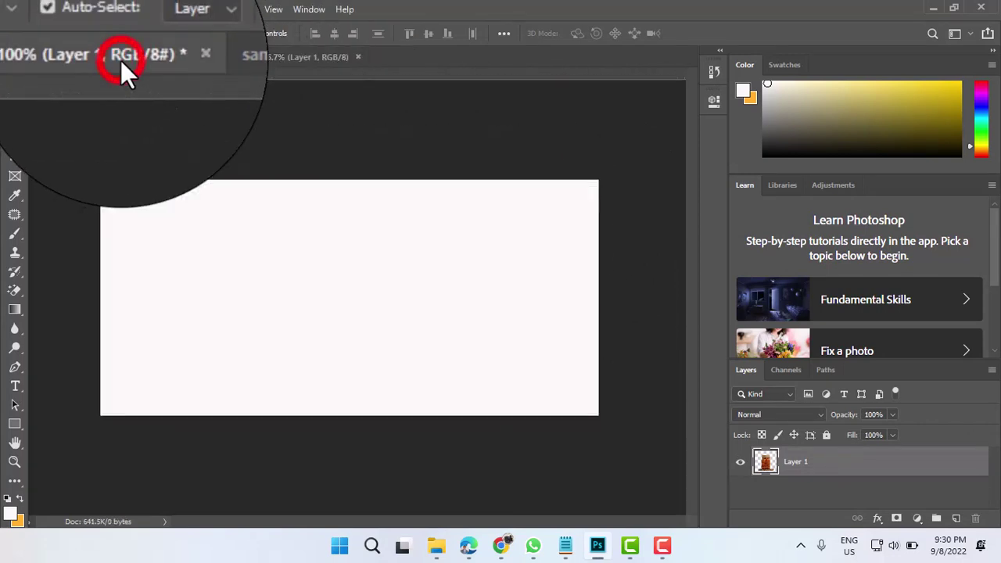
click(96, 9)
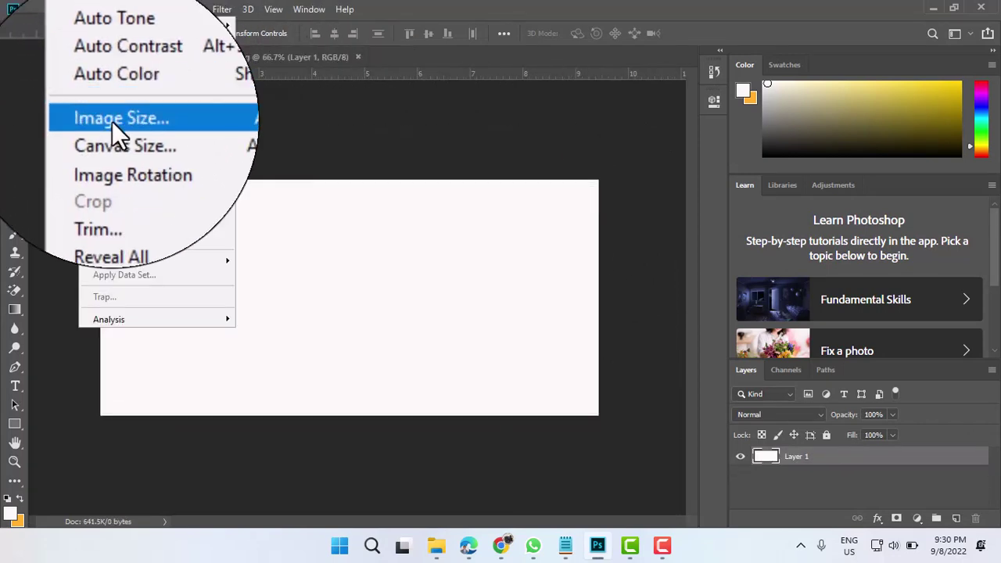
click(111, 121)
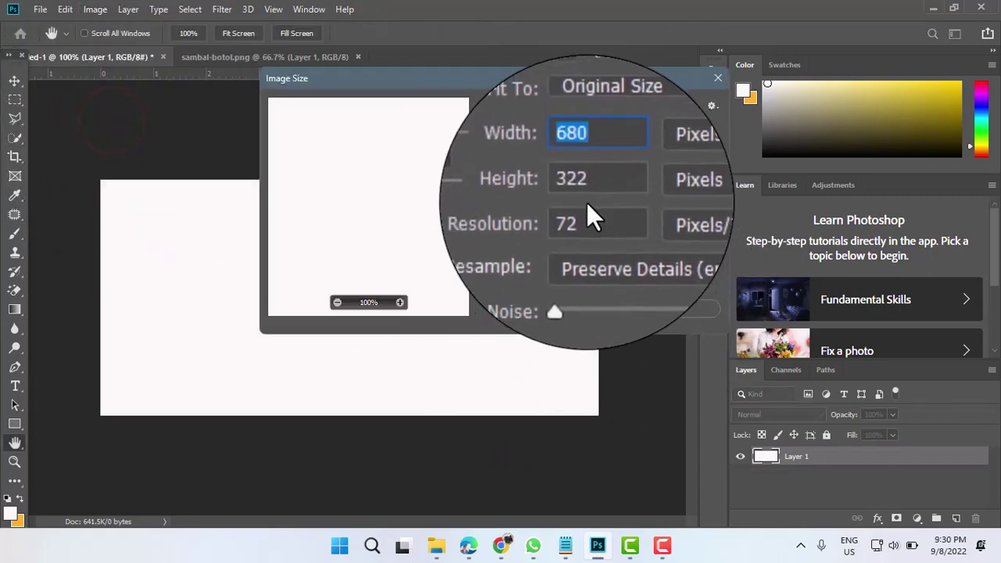
click(572, 312)
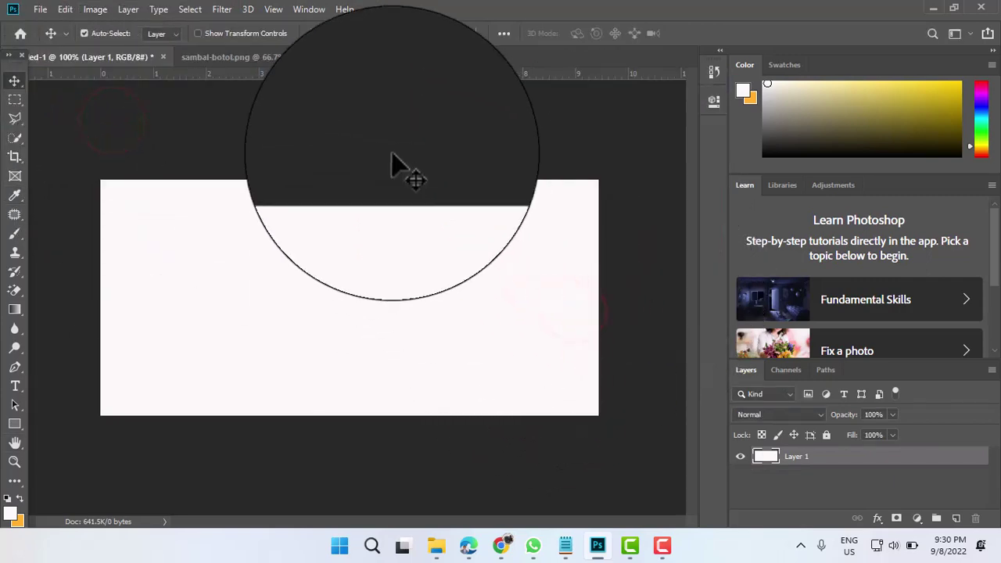
click(219, 56)
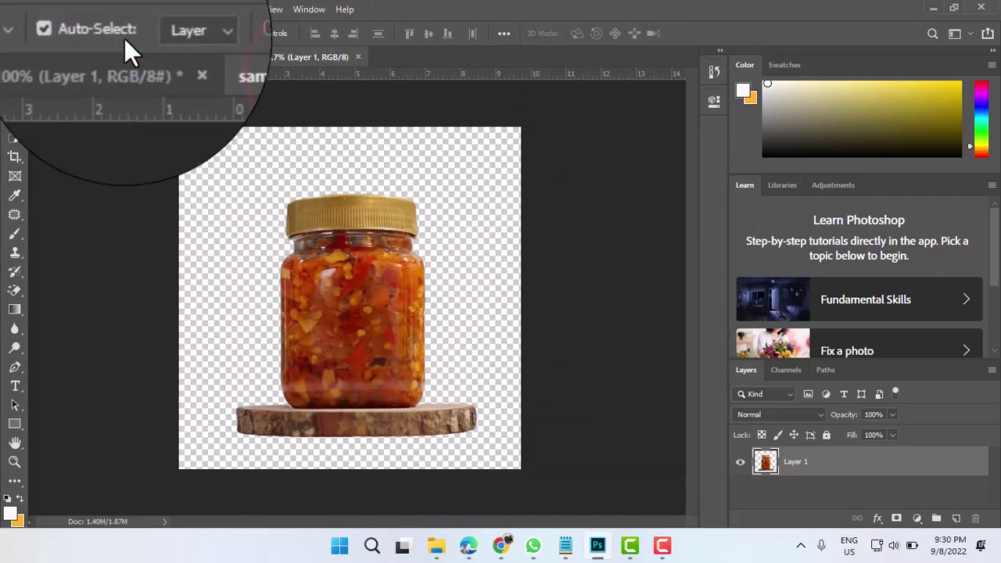
click(96, 9)
click(125, 120)
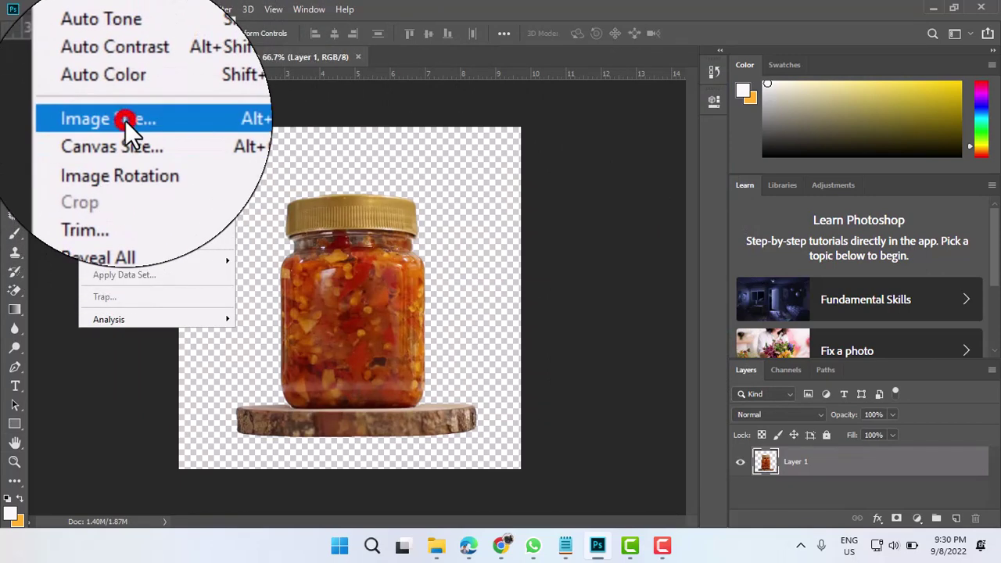
click(595, 190)
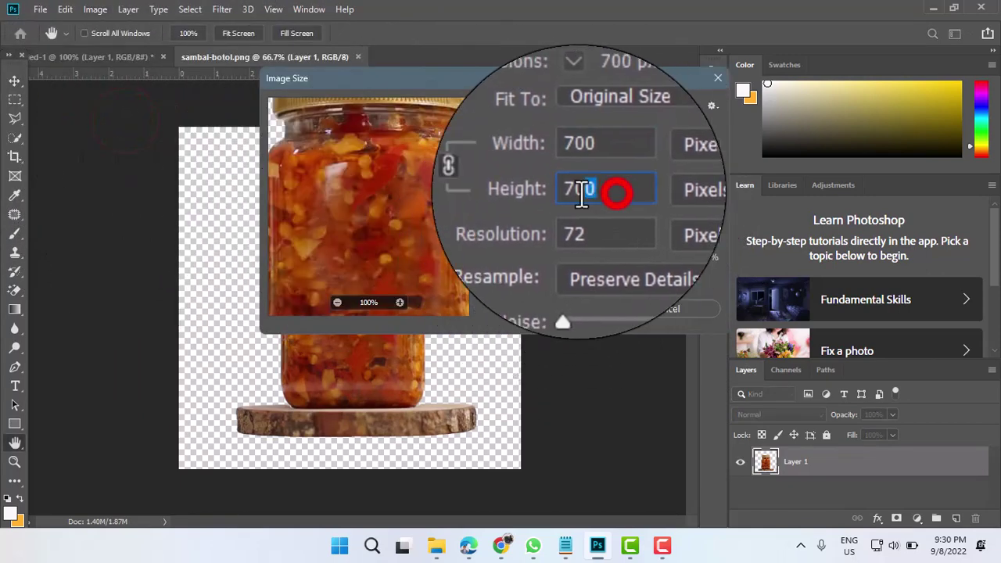
text(322)
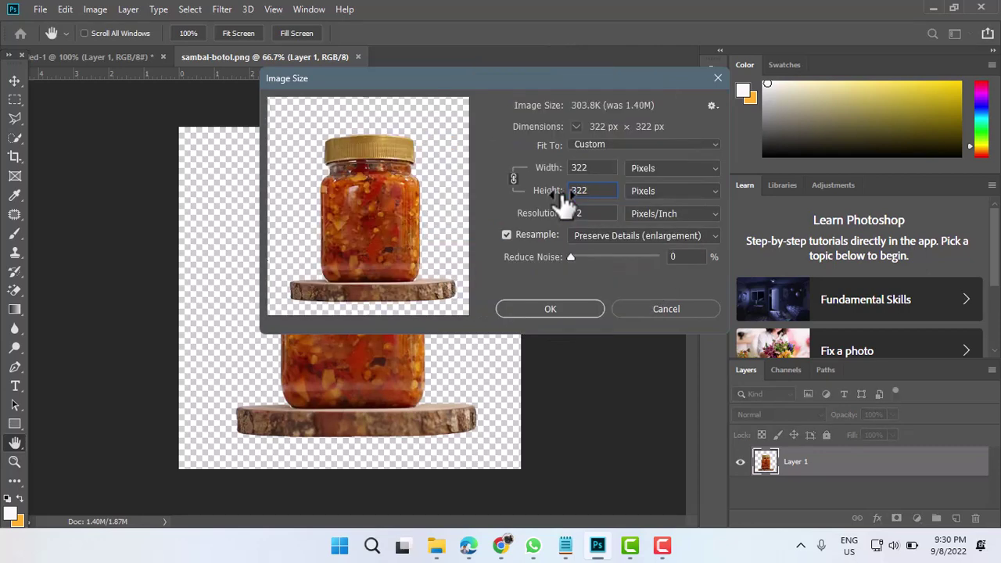
key(Return)
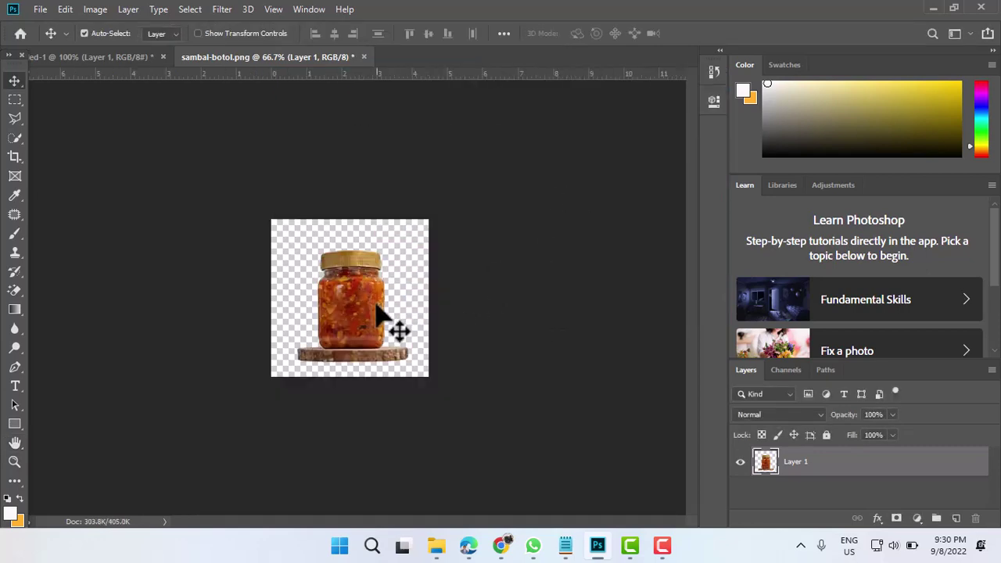
Place the sambal jar in the banner document, scale it proportionally to about 123% and position it against the banner's right edge.
drag(376, 312, 524, 283)
click(65, 9)
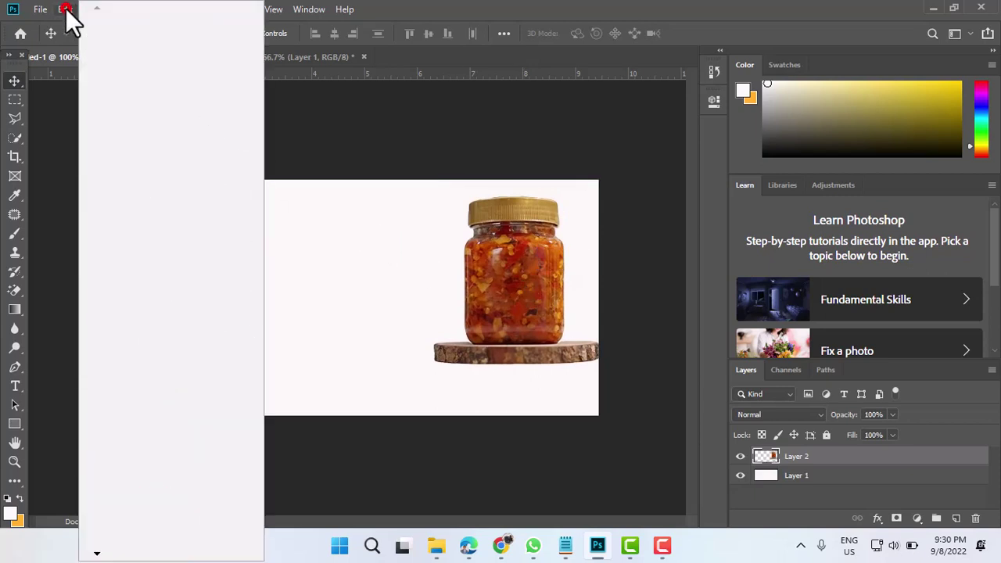
mouse_move(104, 341)
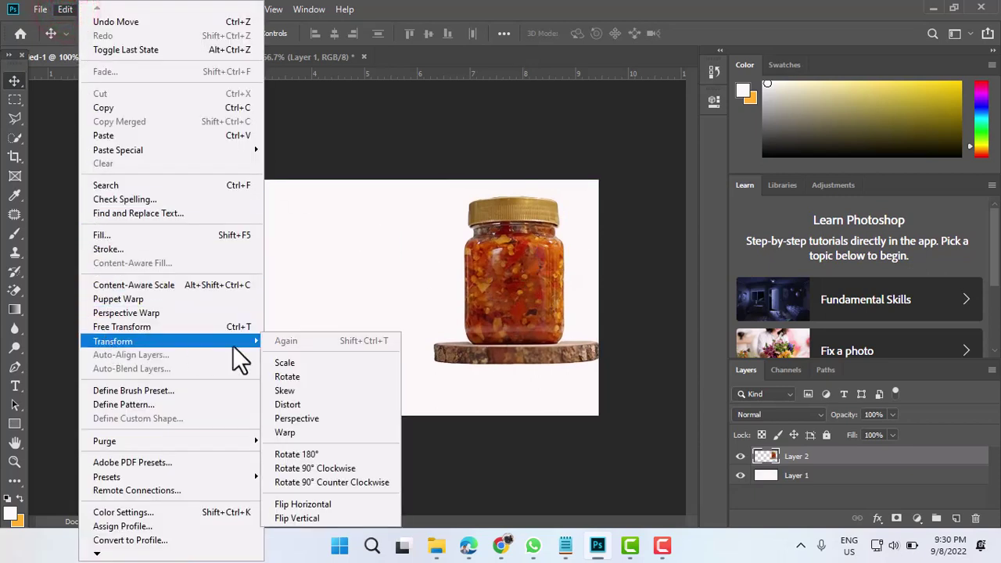
click(285, 362)
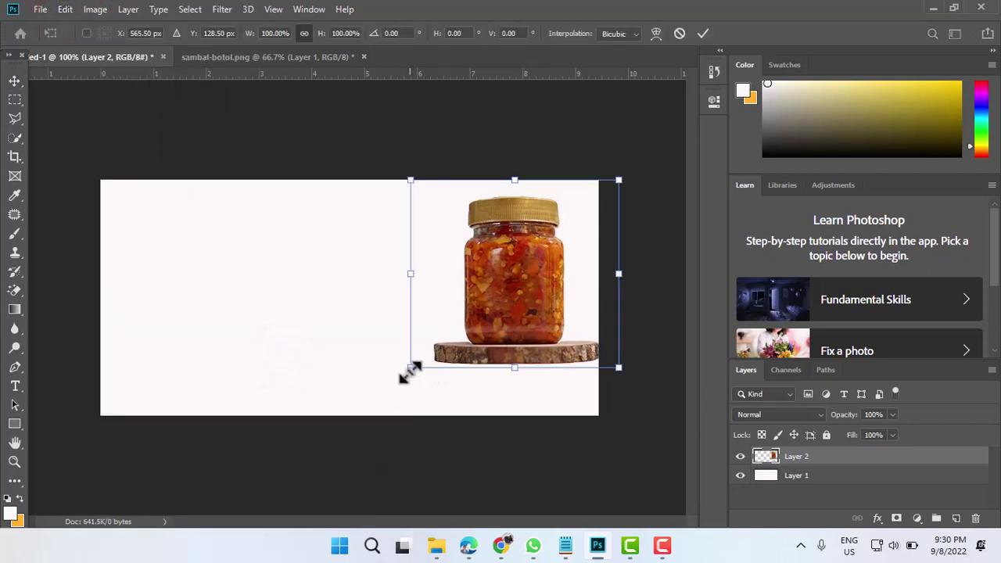
drag(411, 368, 362, 413)
mouse_move(466, 366)
mouse_down()
mouse_move(461, 374)
mouse_move(461, 356)
mouse_up()
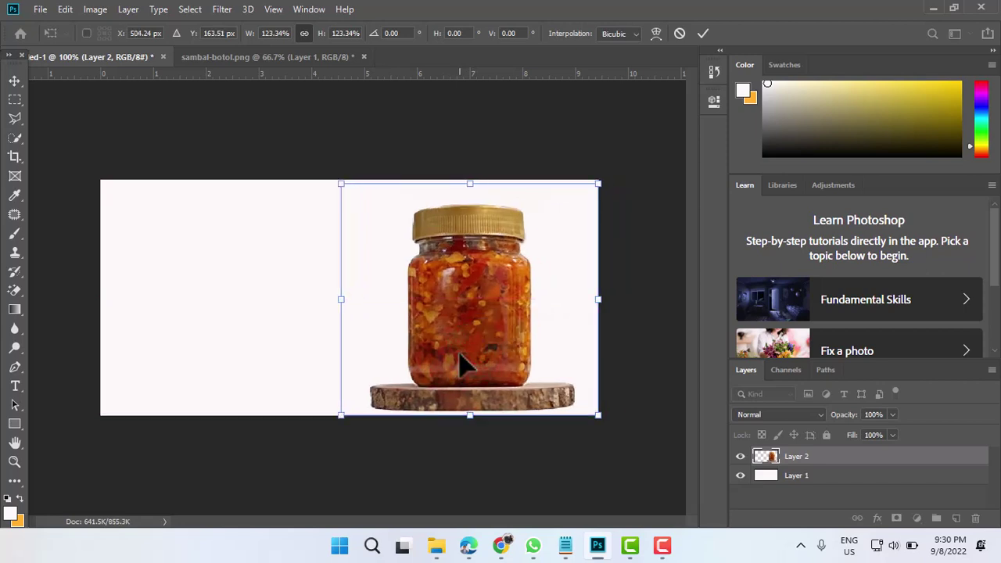
click(14, 81)
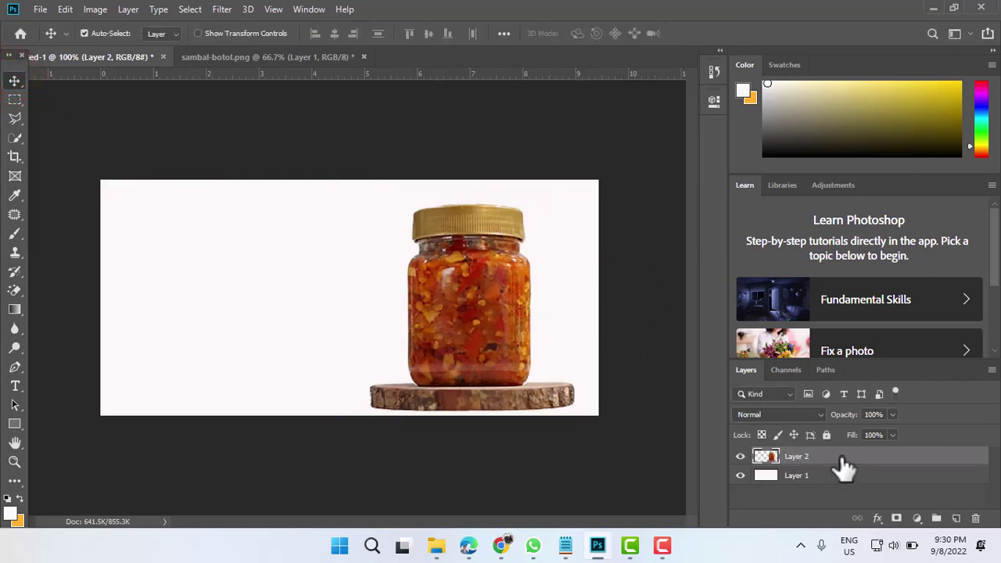
Duplicate the sambal jar layer and move the copy about 1.2 in right and 0.39 in up.
right_click(845, 468)
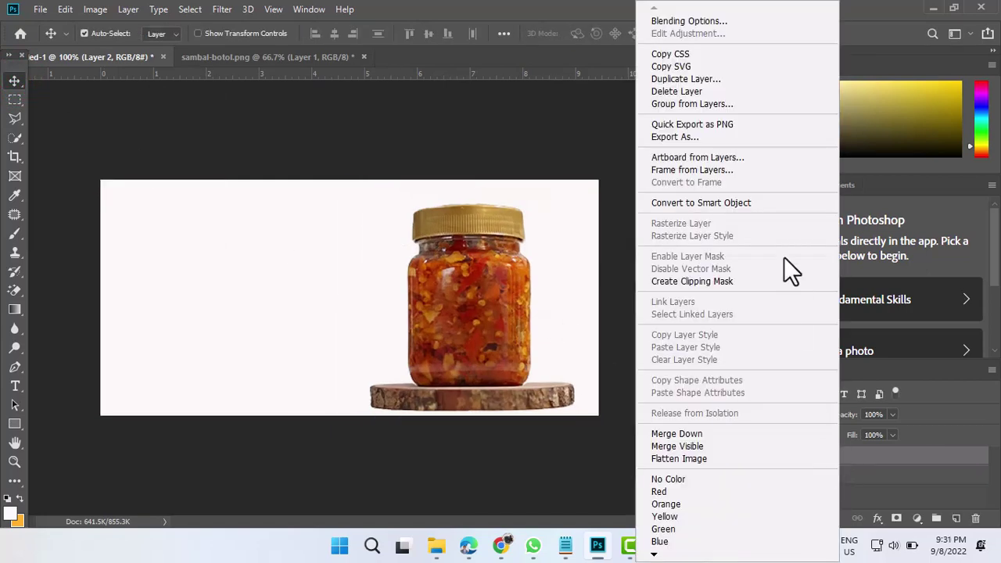
click(713, 81)
click(623, 146)
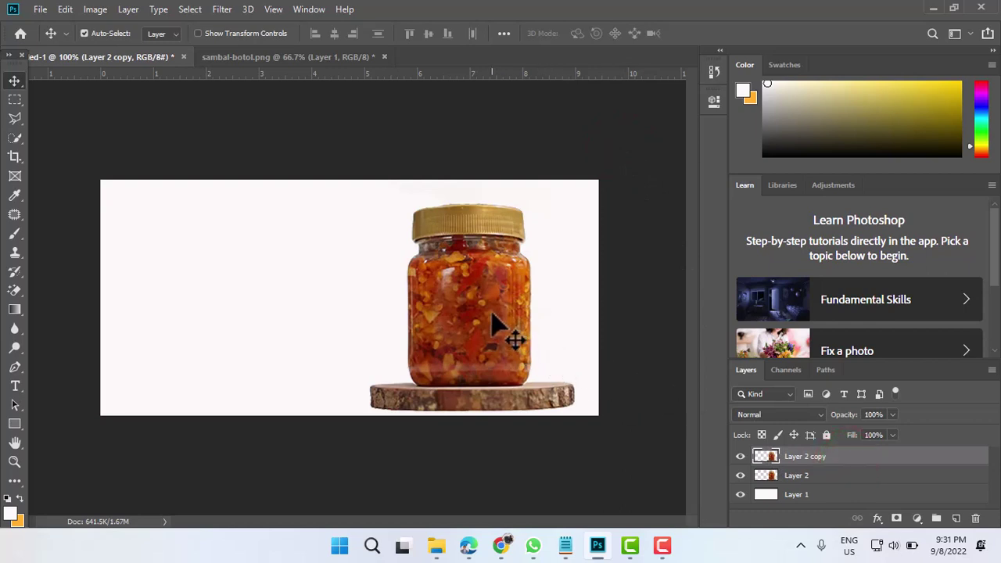
drag(492, 313, 557, 302)
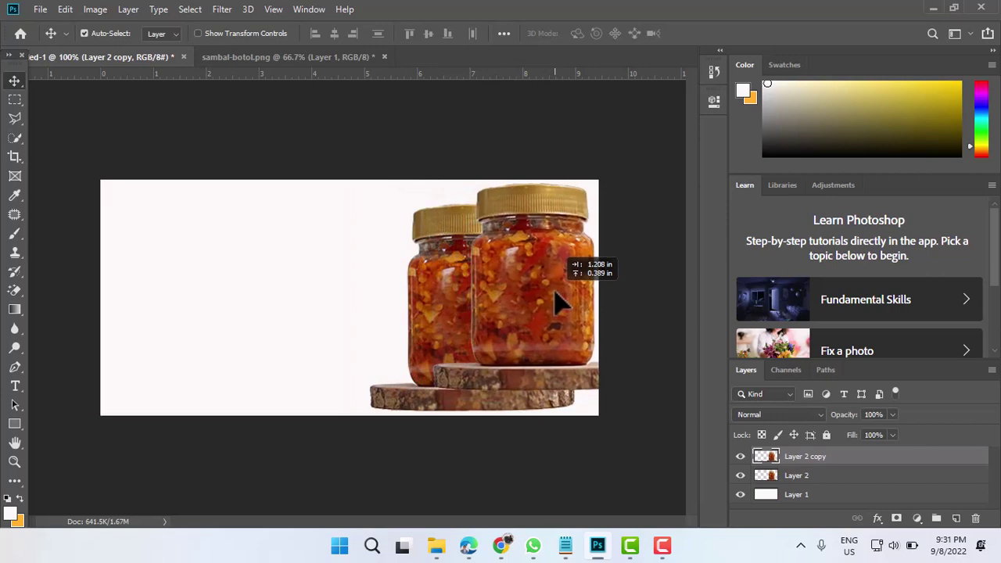
Bring the original jar layer in front of its copy and nudge it left so the rear jar shows more.
drag(810, 485, 806, 456)
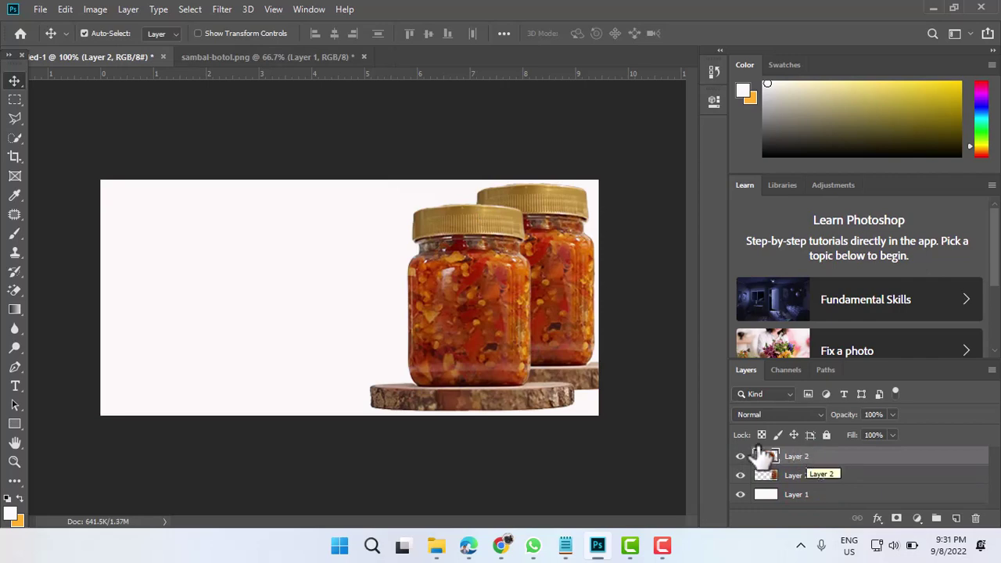
drag(653, 380, 658, 425)
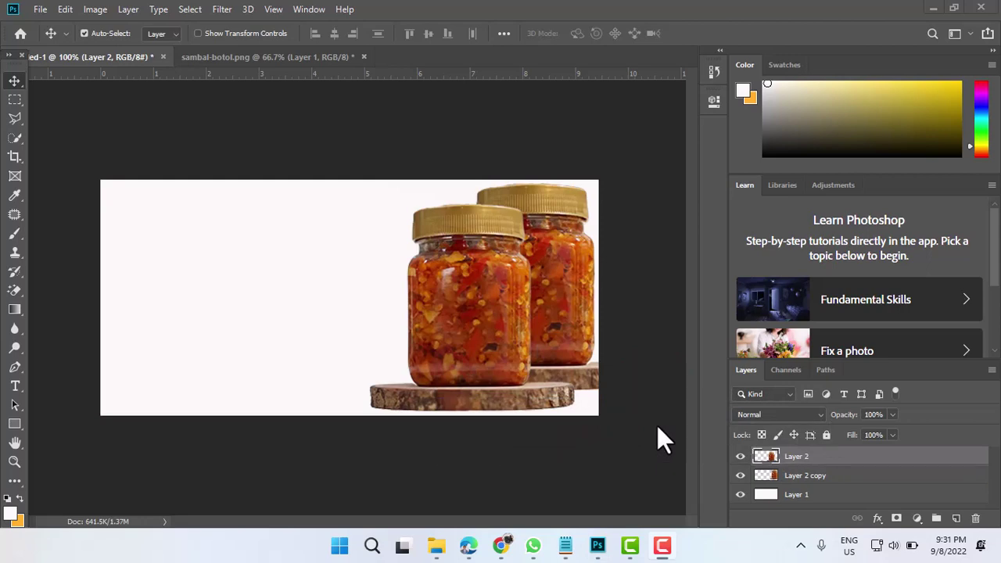
click(832, 476)
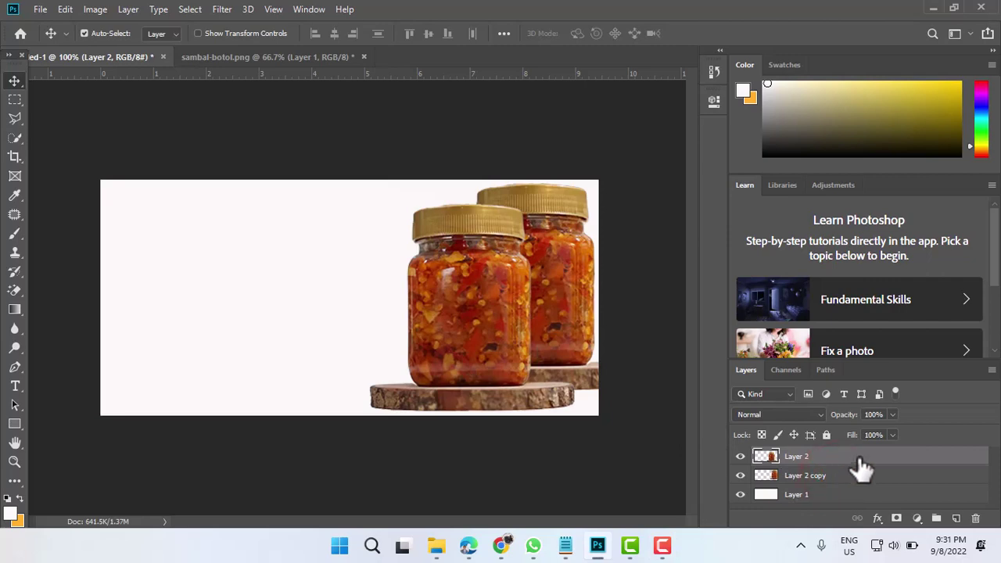
click(859, 460)
key(Left)
key(Left)
key(Left)
key(Left)
key(Left)
key(Left)
key(Left)
key(Left)
key(Left)
key(Left)
key(Left)
key(Left)
key(Left)
key(Left)
key(Left)
key(Left)
key(Left)
key(Left)
key(Left)
key(Left)
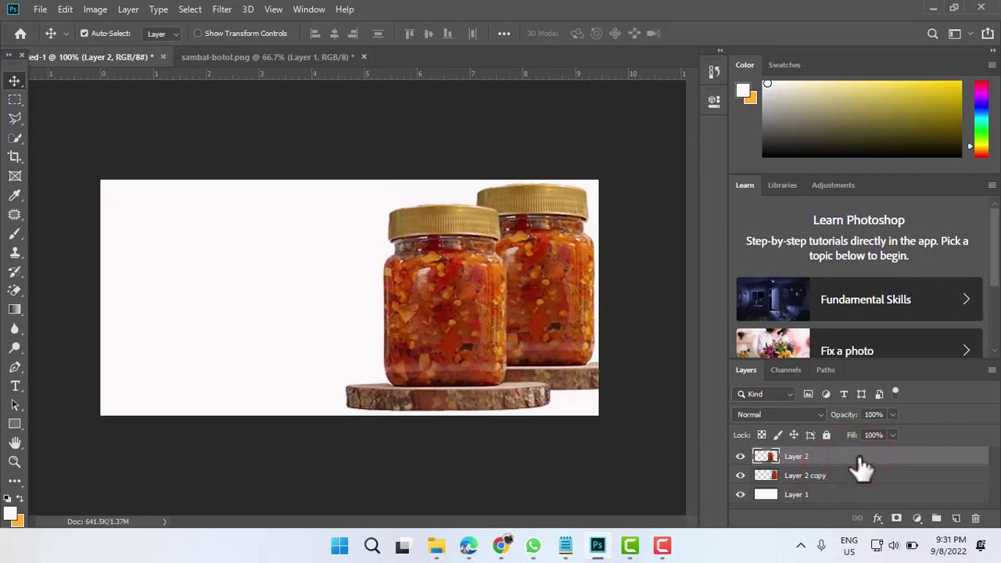
key(Left)
key(Left)
key(Left)
key(Left)
key(Left)
key(Left)
key(Left)
key(Left)
key(Left)
key(Left)
key(Left)
key(Left)
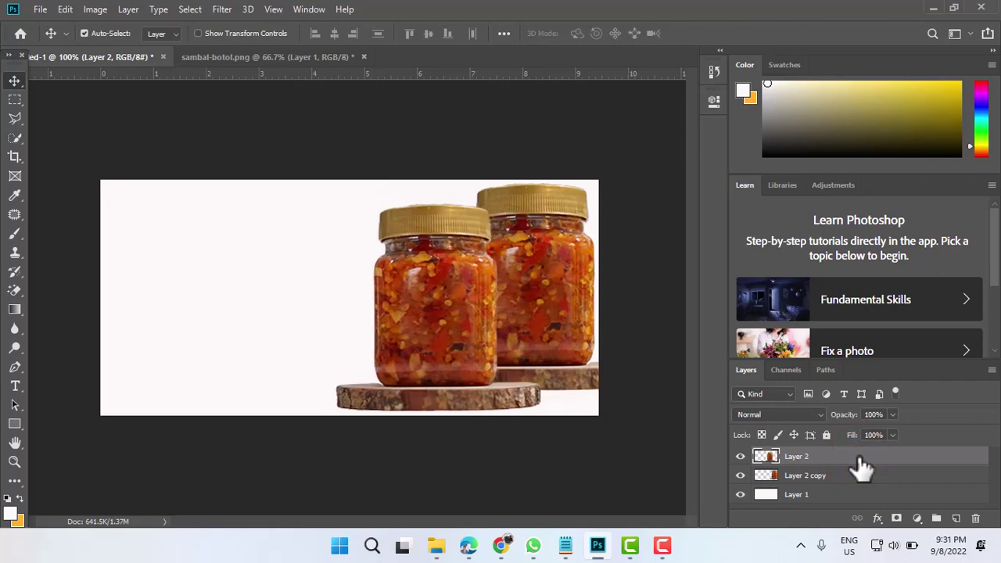
key(Left)
key(Left)
key(Left)
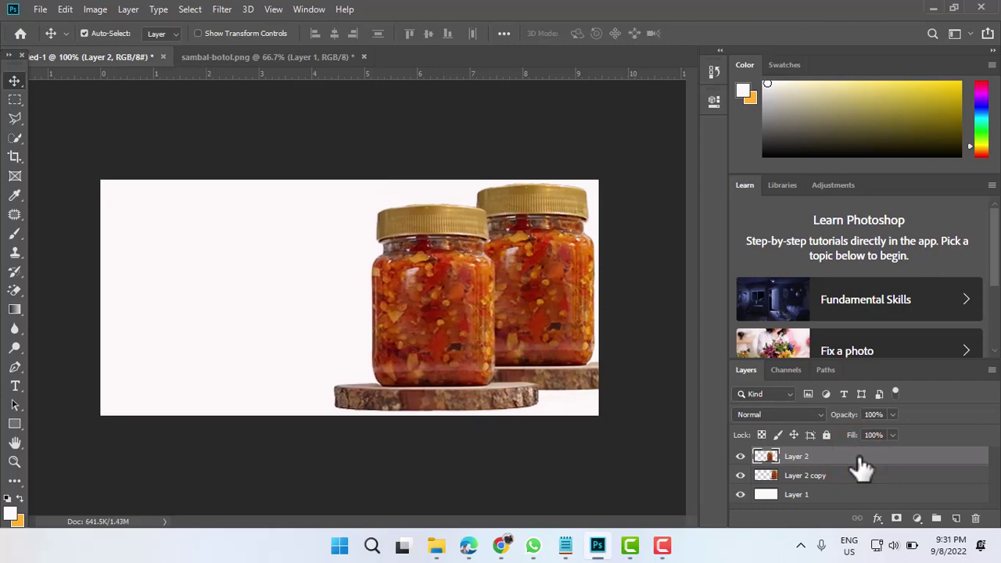
Export the banner for web as a JPEG Medium image named produk-1 in the images folder.
click(40, 9)
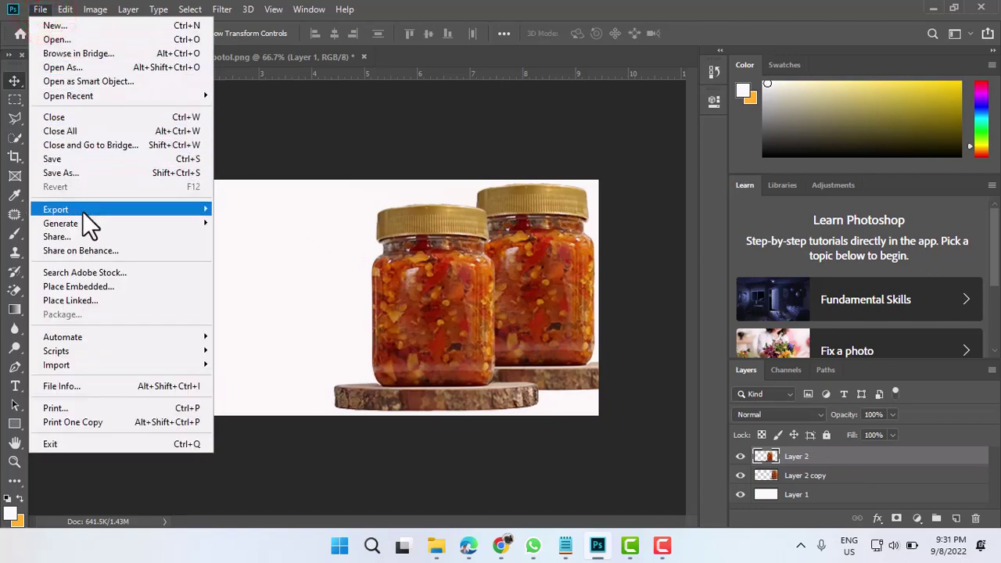
mouse_move(82, 212)
click(262, 266)
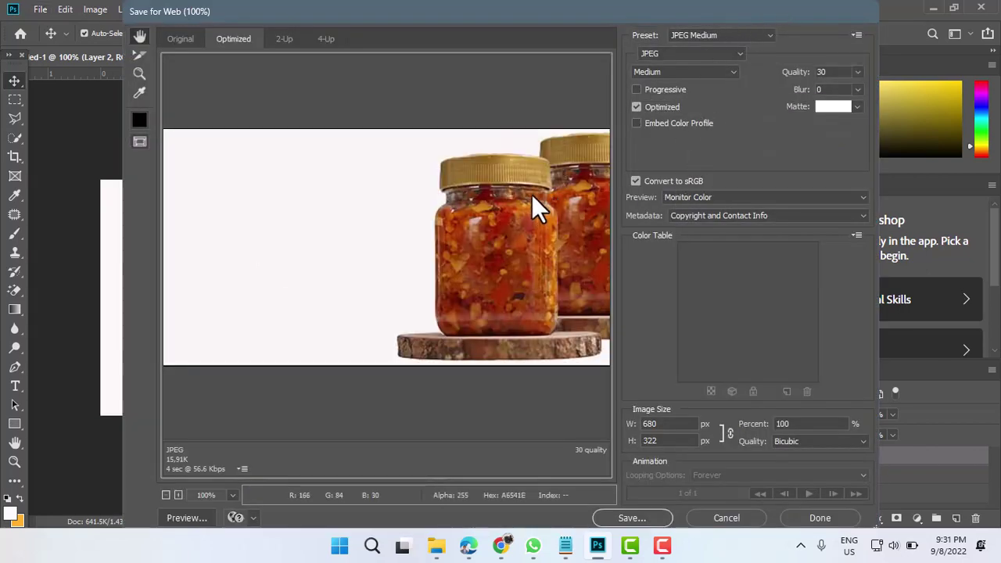
click(647, 522)
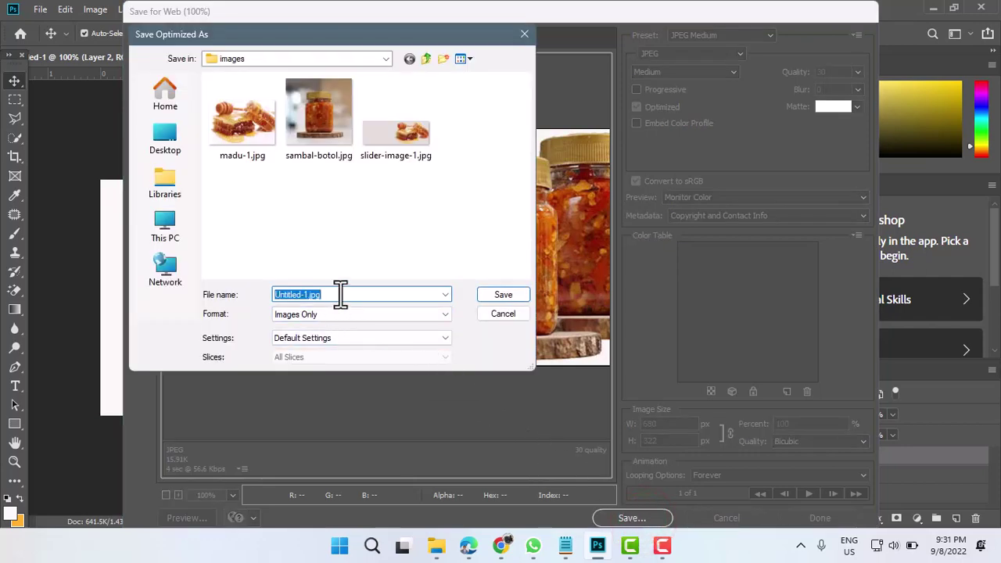
text(produk-1)
key(Return)
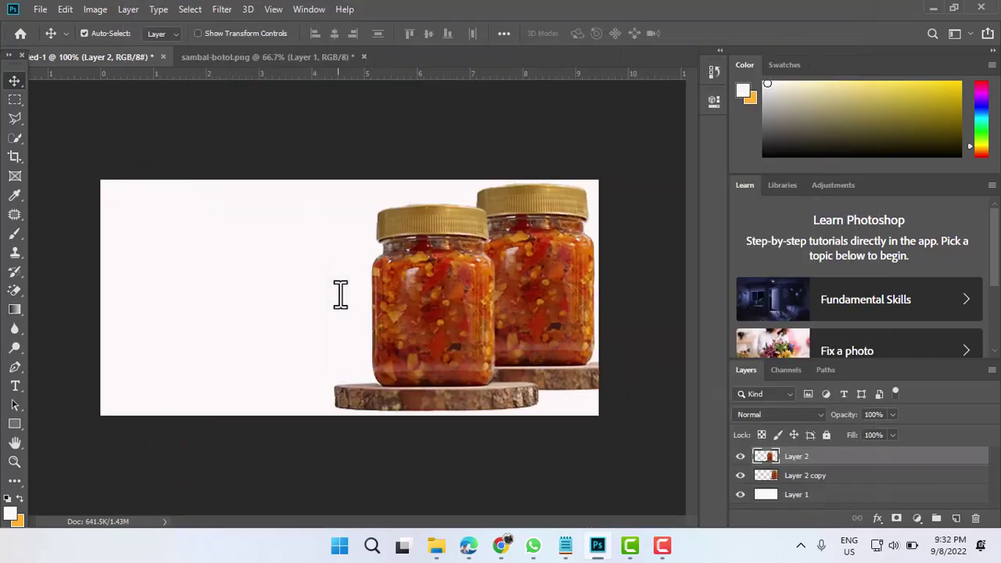
Switch to Chrome, check the homepage's jewellery banners, and close the banner's attachment details in the WordPress media library.
click(505, 554)
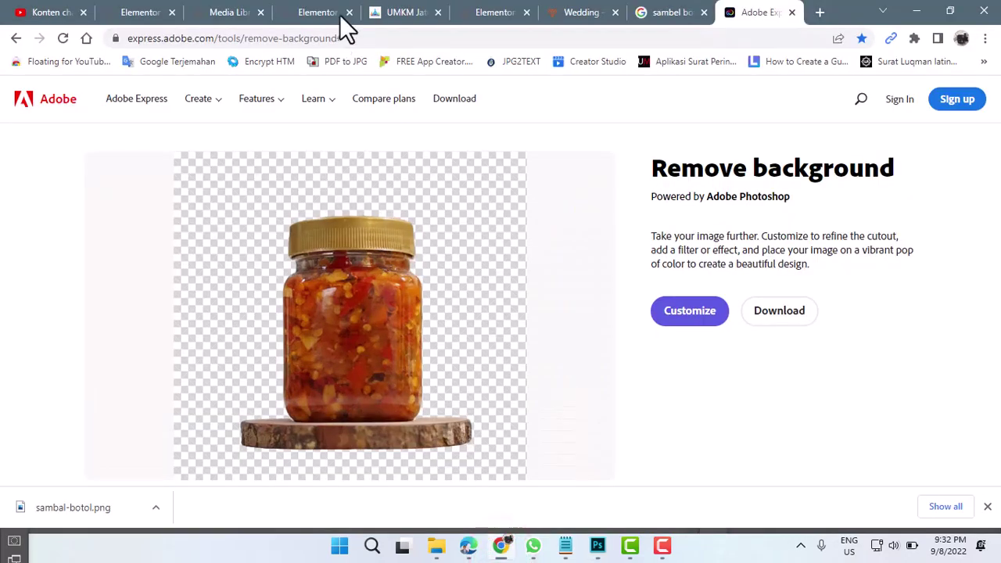
click(398, 12)
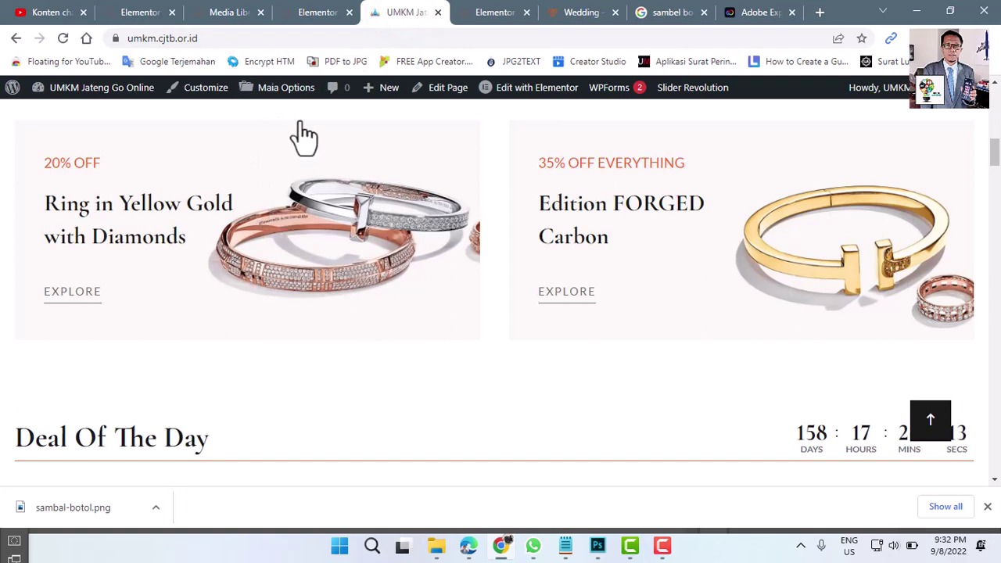
click(241, 18)
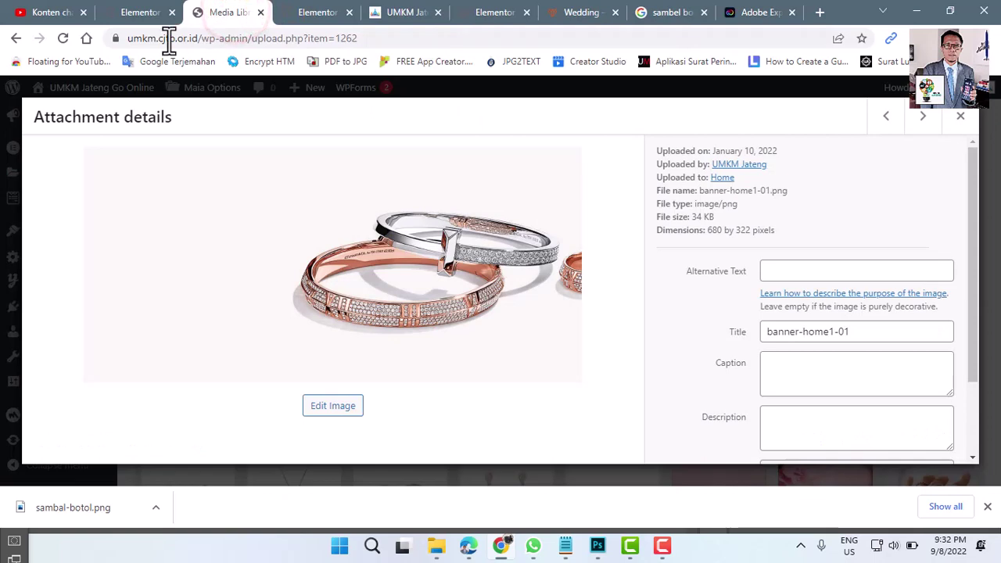
click(961, 117)
scroll(43, 344, down, 2)
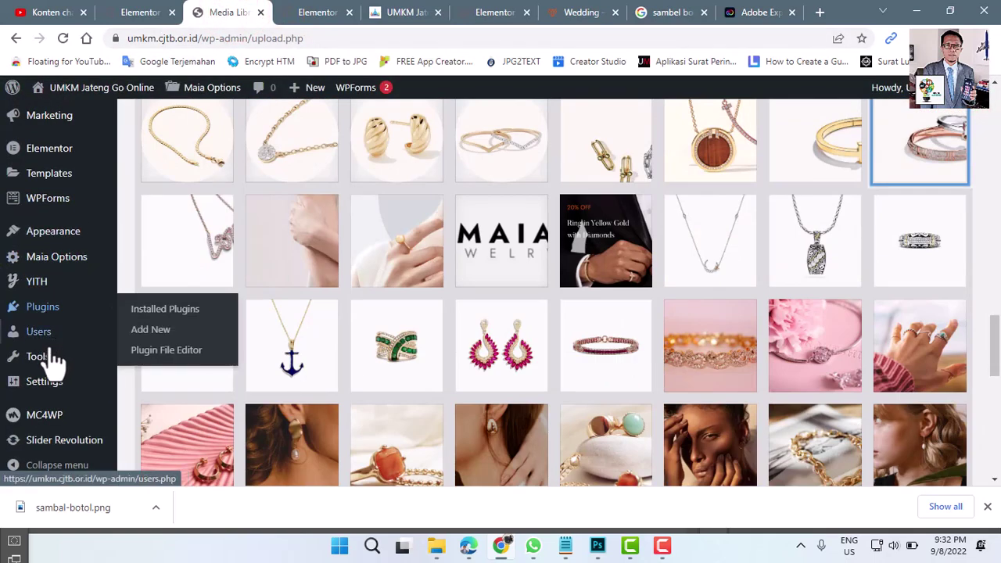
Open the Slider Revolution overview in WordPress and examine its available slider modules.
mouse_move(50, 452)
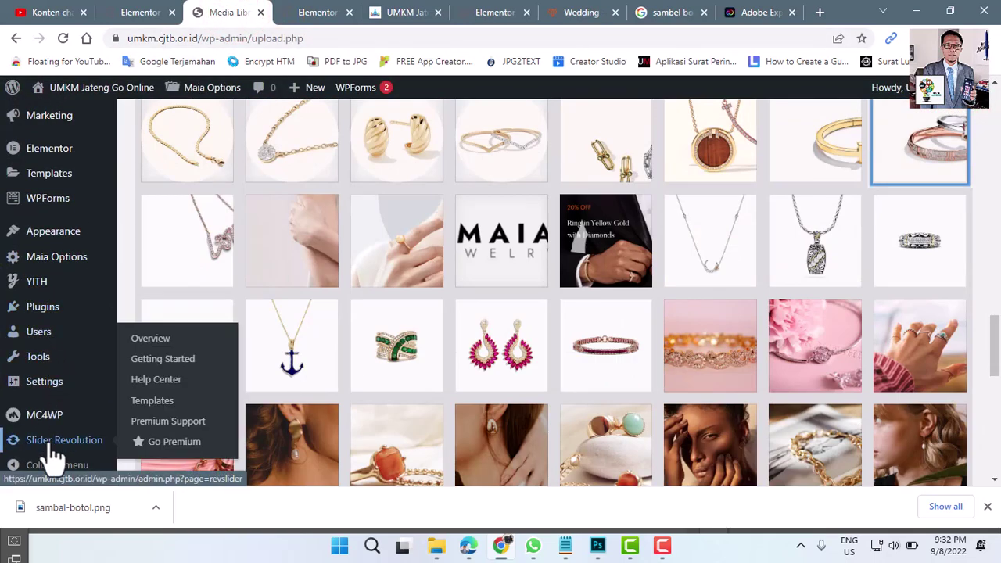
click(50, 451)
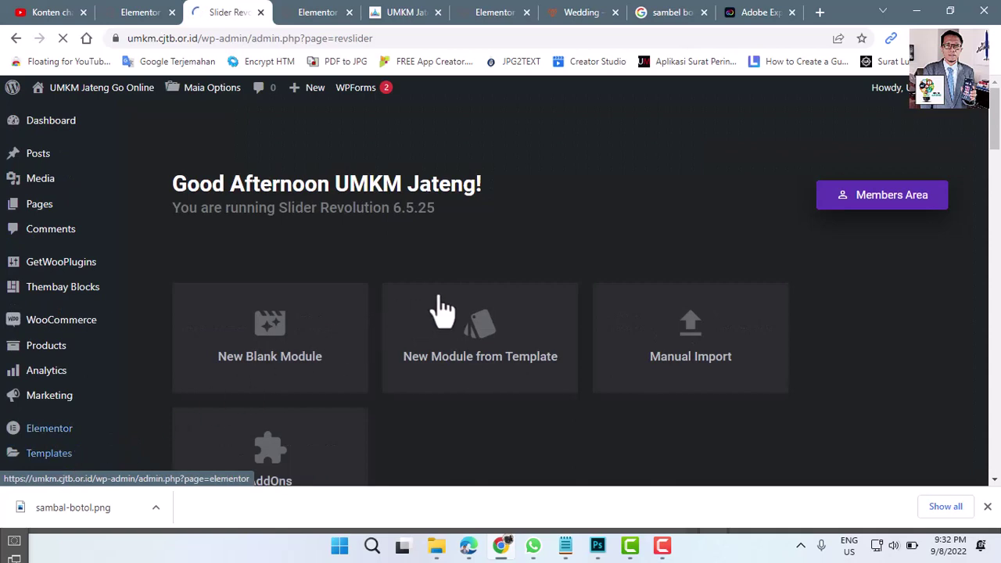
scroll(438, 297, down, 3)
scroll(444, 297, down, 5)
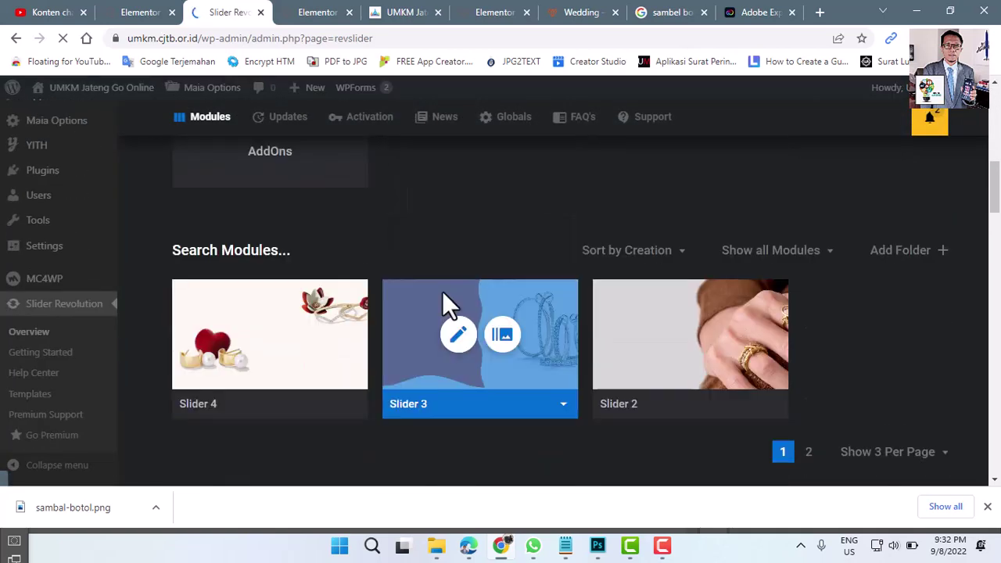
scroll(257, 395, down, 1)
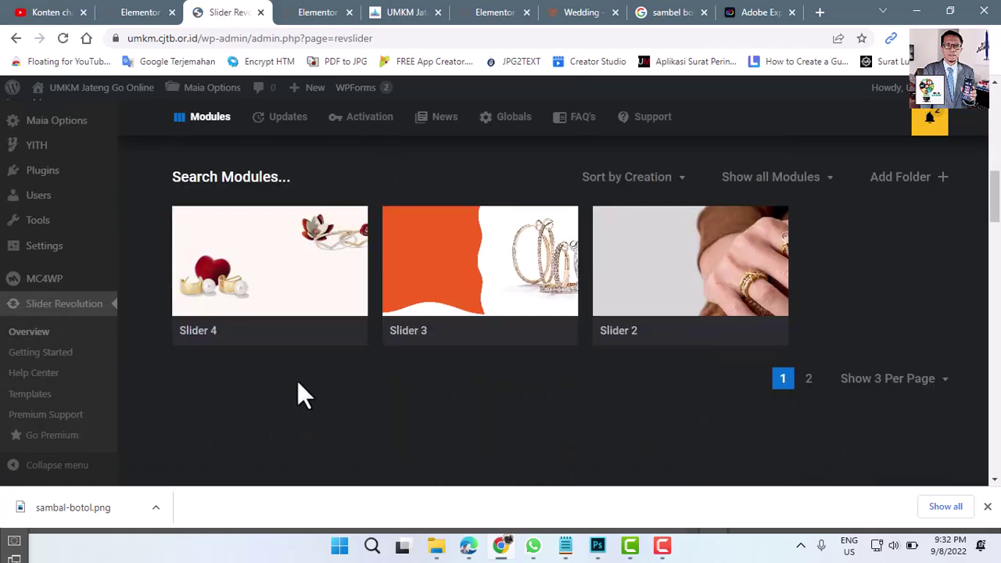
scroll(374, 344, up, 1)
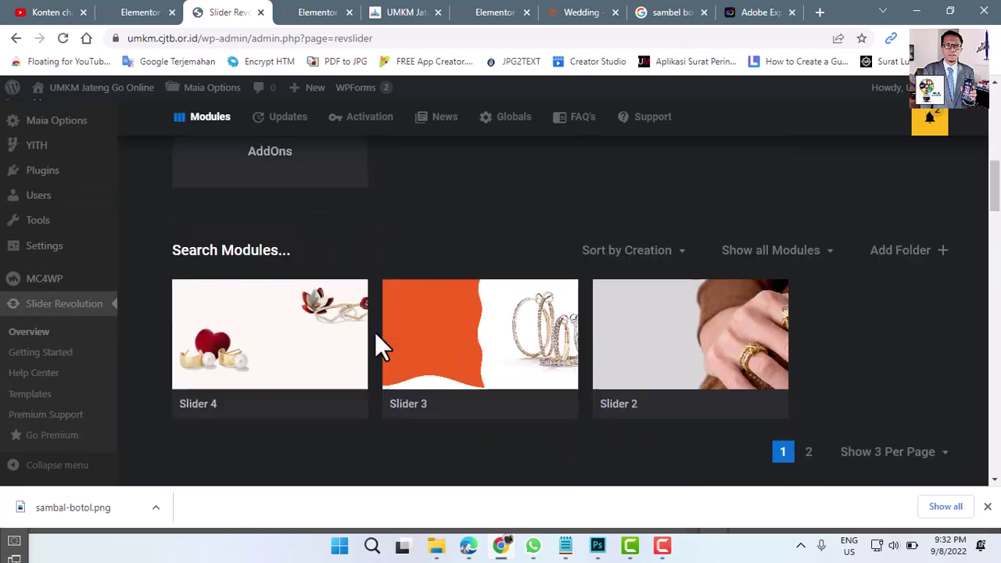
scroll(374, 344, up, 4)
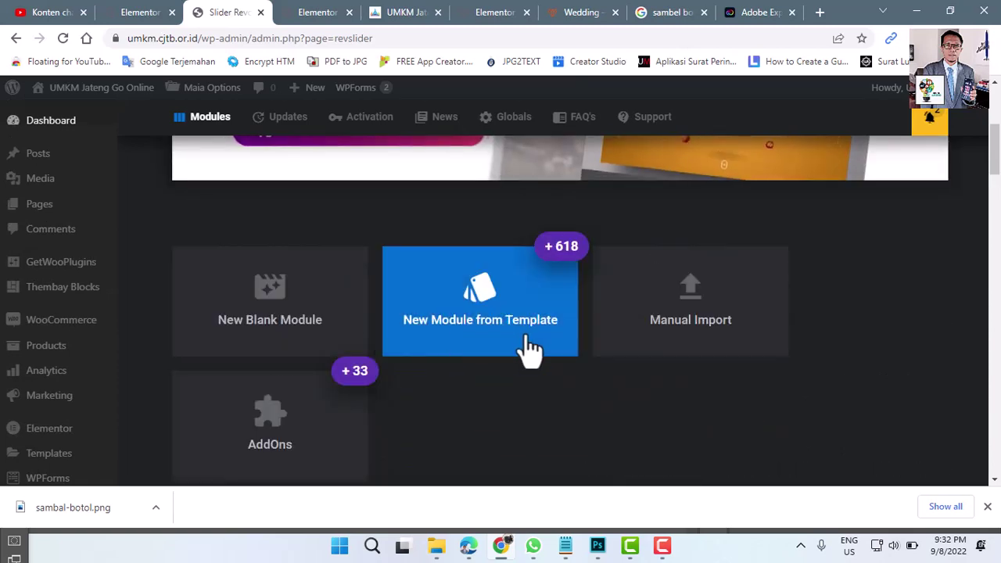
scroll(528, 348, up, 2)
Open the site's Home page for editing in Elementor.
click(407, 14)
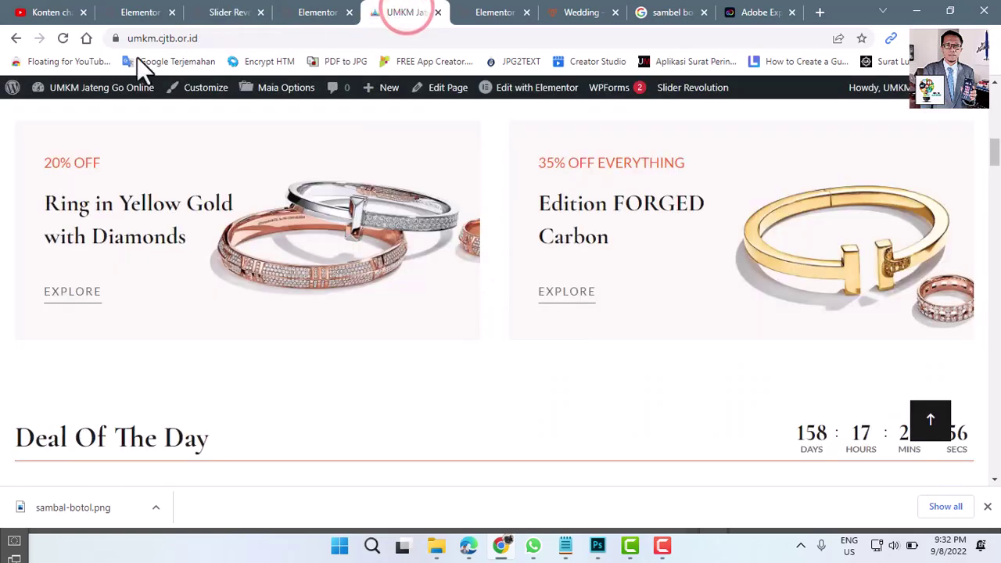
mouse_move(529, 94)
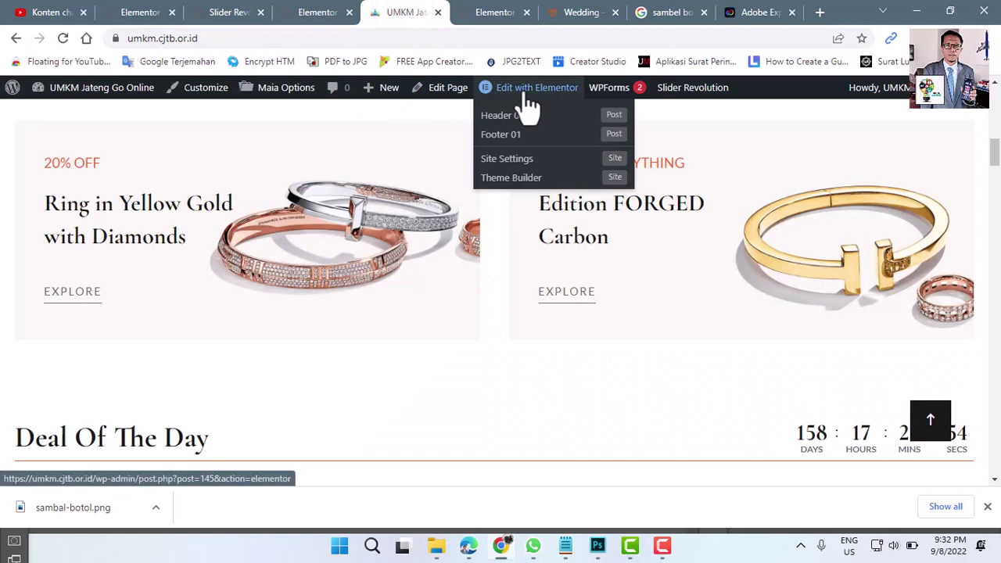
click(450, 91)
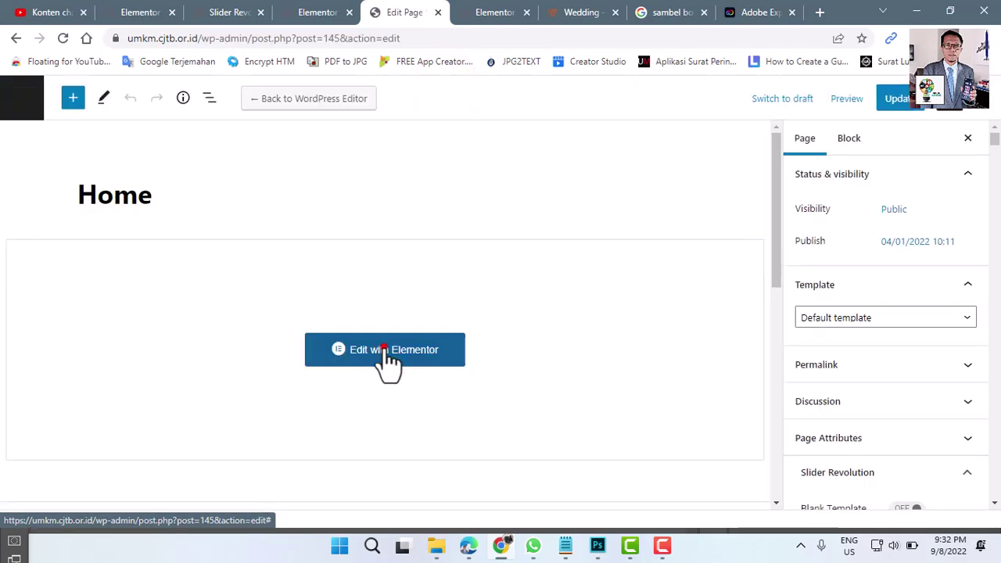
click(384, 349)
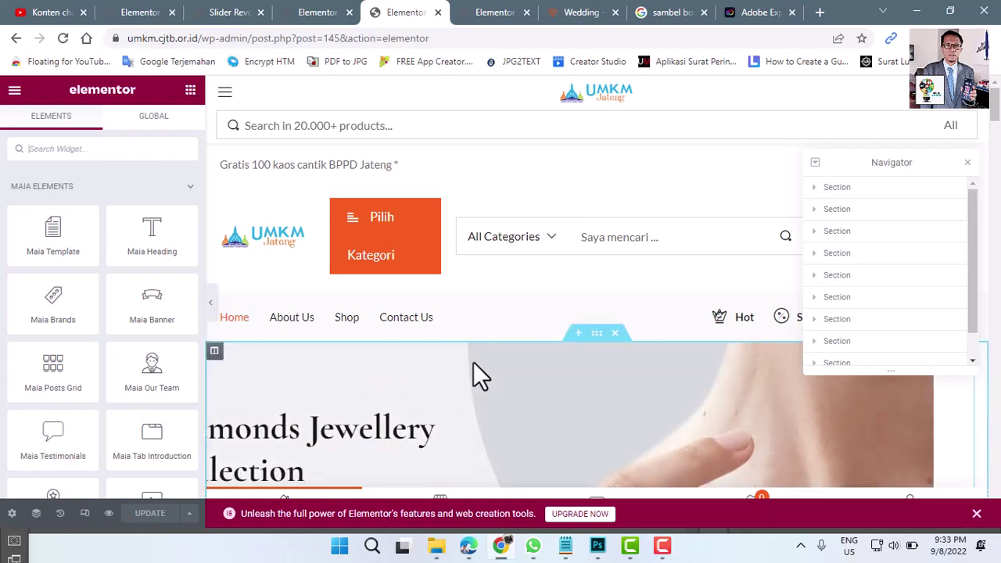
Select the jewellery slider section's column and expand it in the Navigator.
scroll(474, 362, down, 1)
click(216, 281)
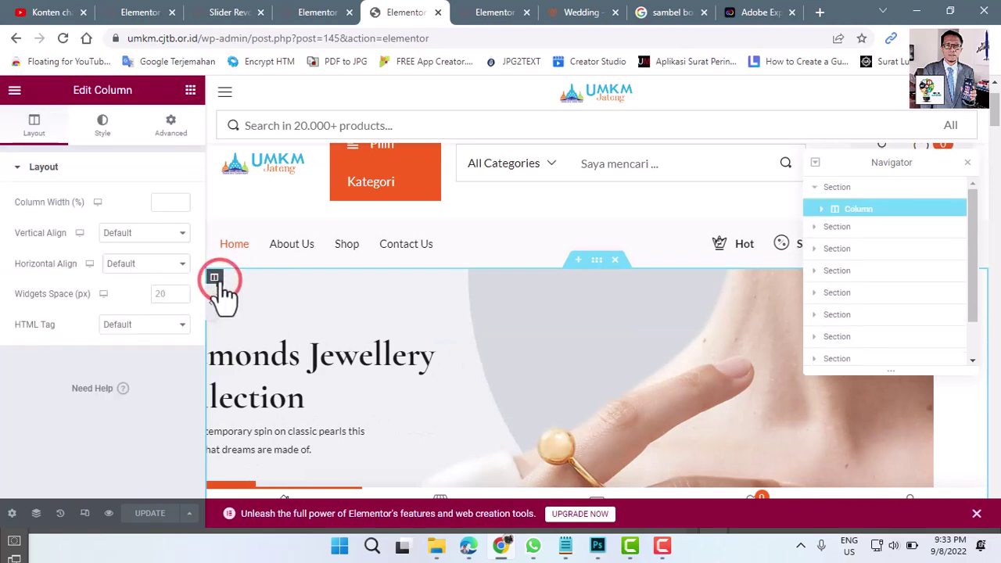
click(830, 213)
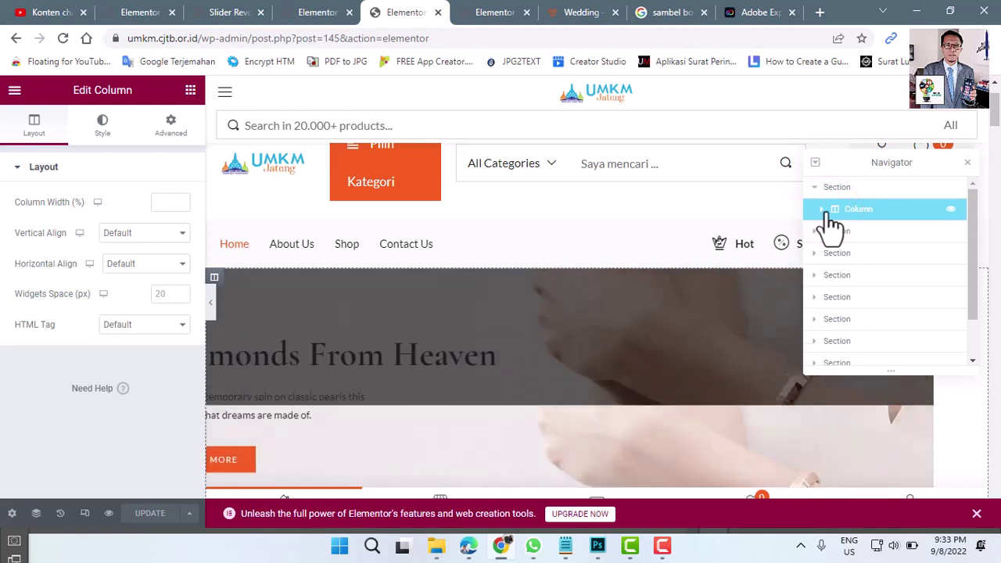
click(820, 210)
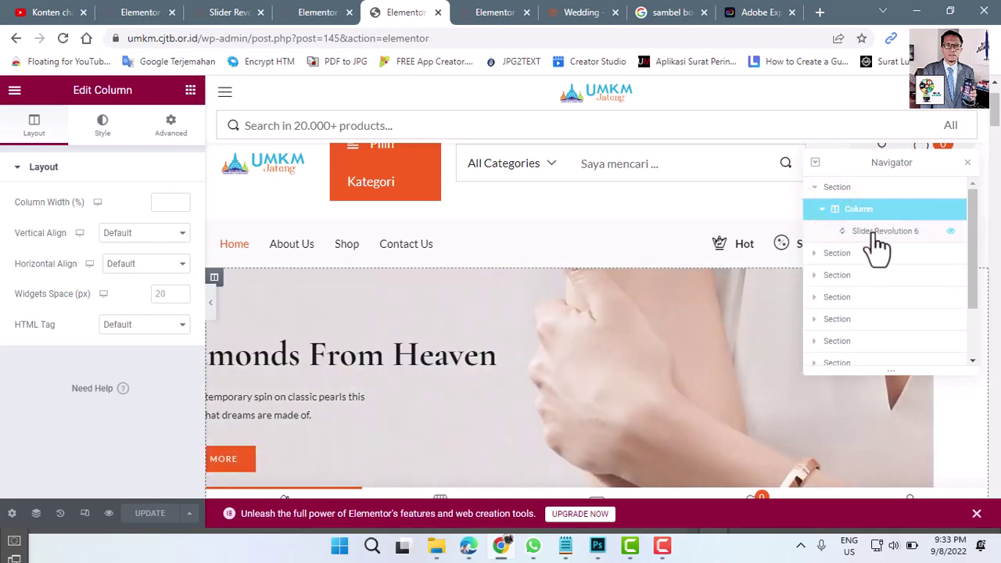